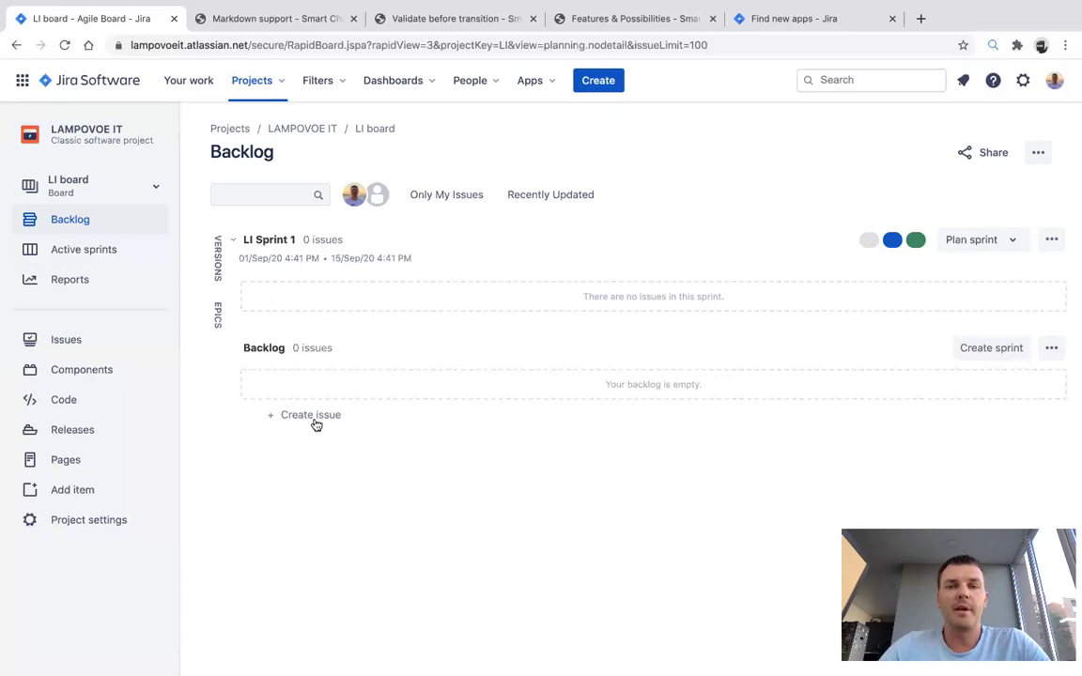
- Review the Smart Checklist app listing and browse the topics under Features & Possibilities in its documentation
click(590, 20)
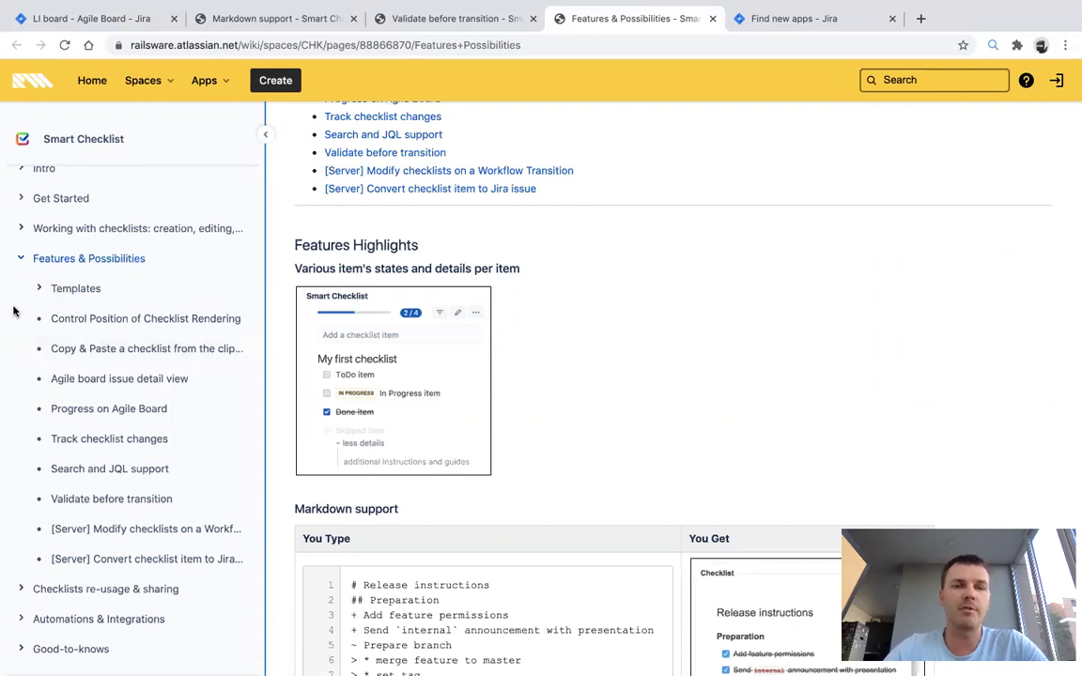
click(760, 18)
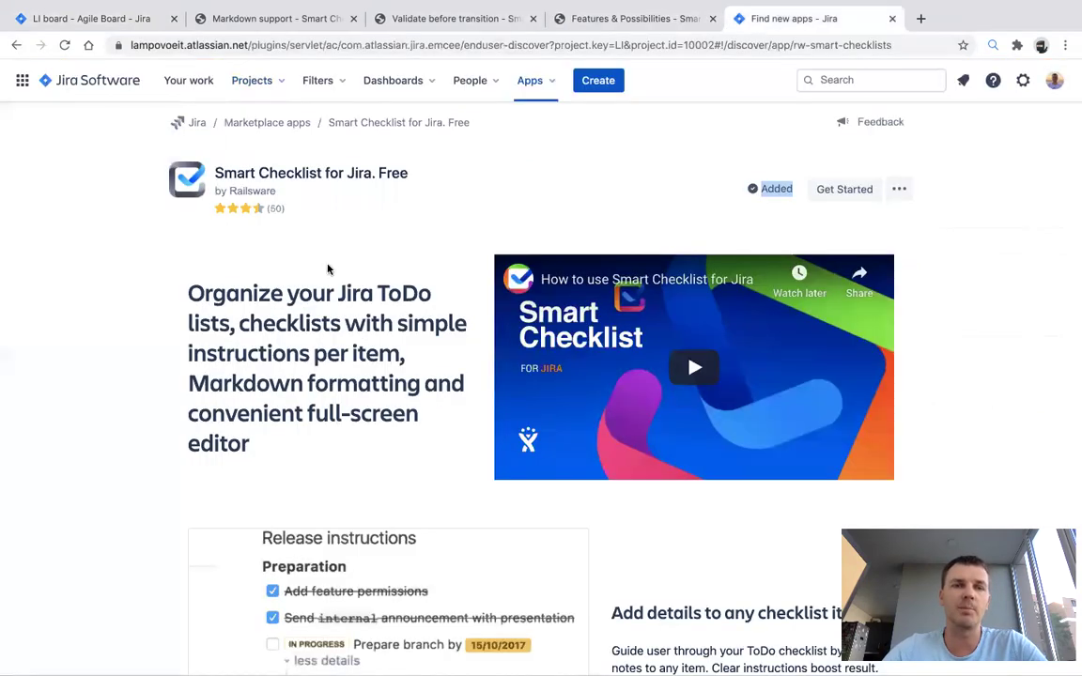
click(612, 19)
scroll(2, 377, down, 1)
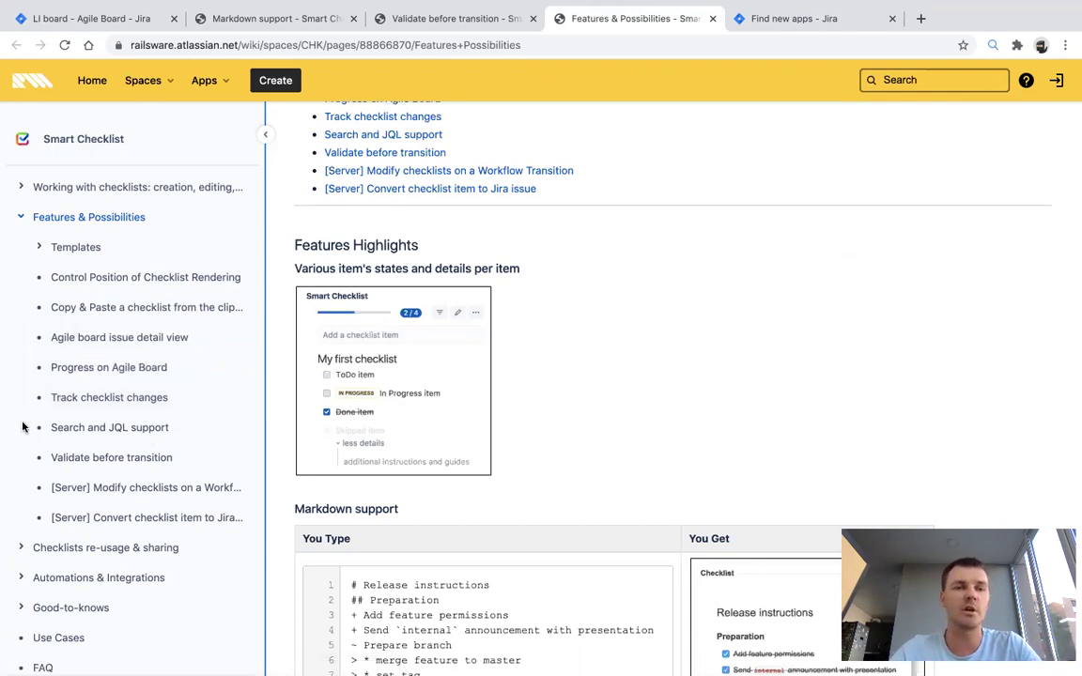
scroll(23, 427, down, 1)
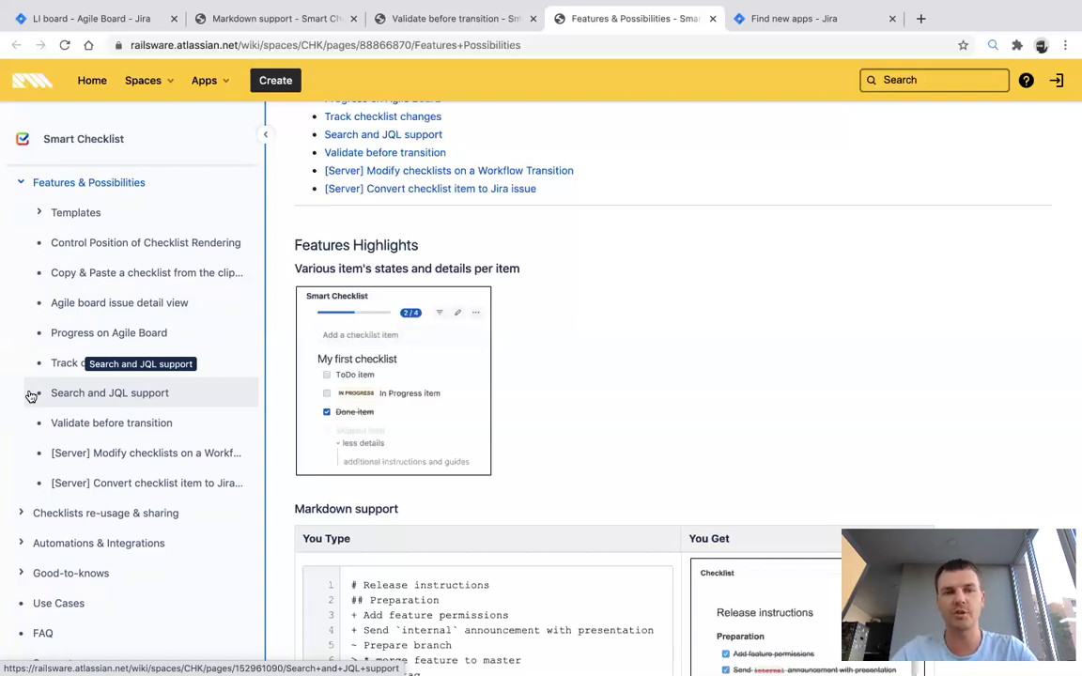
scroll(31, 396, down, 1)
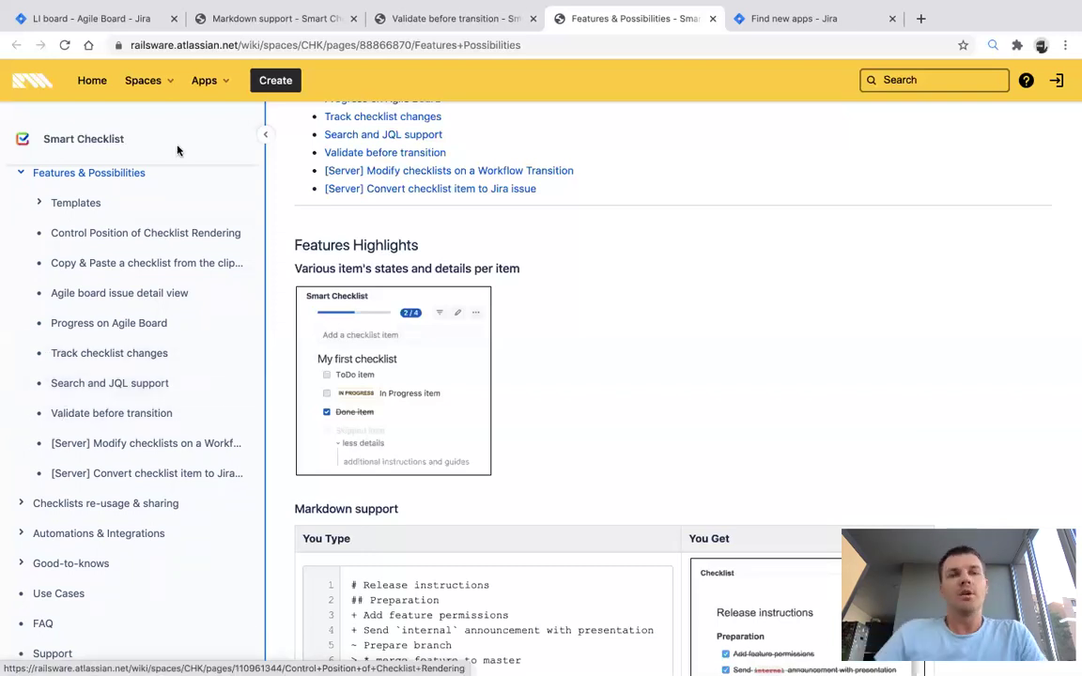
- Create a story named "user story 1" in the LI board's backlog
click(103, 18)
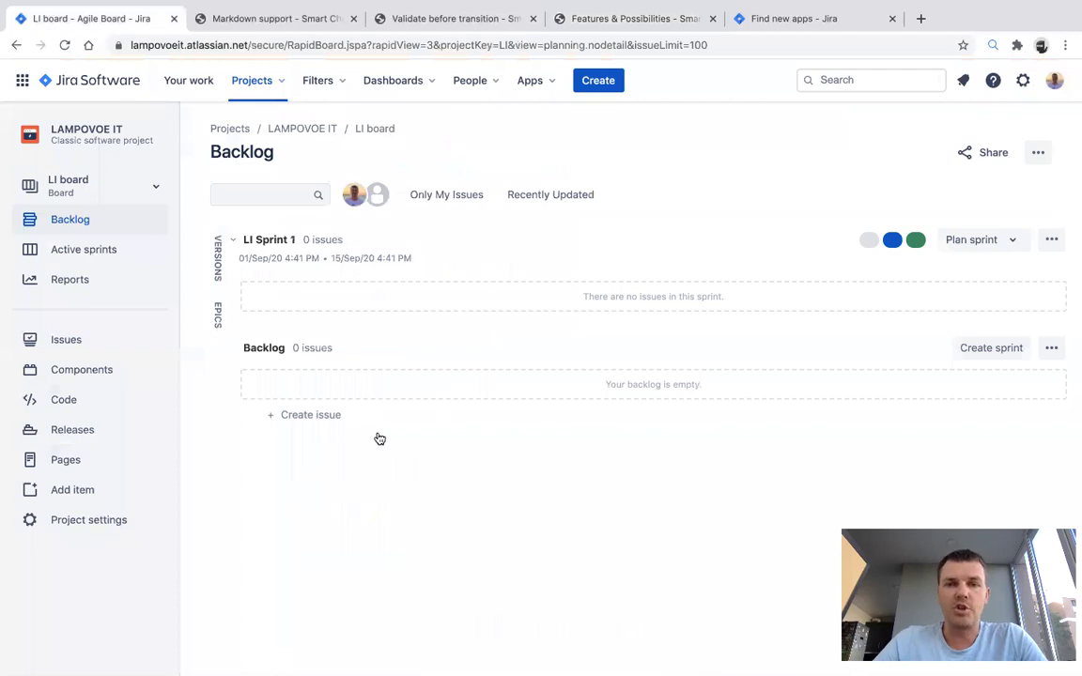
click(310, 415)
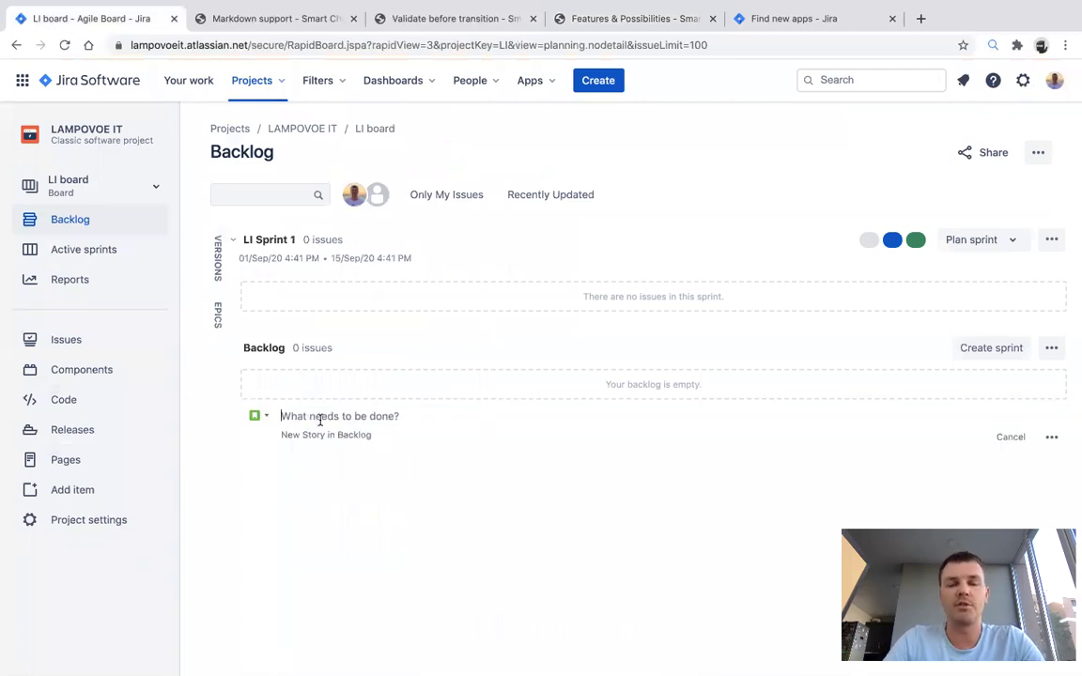
text(use)
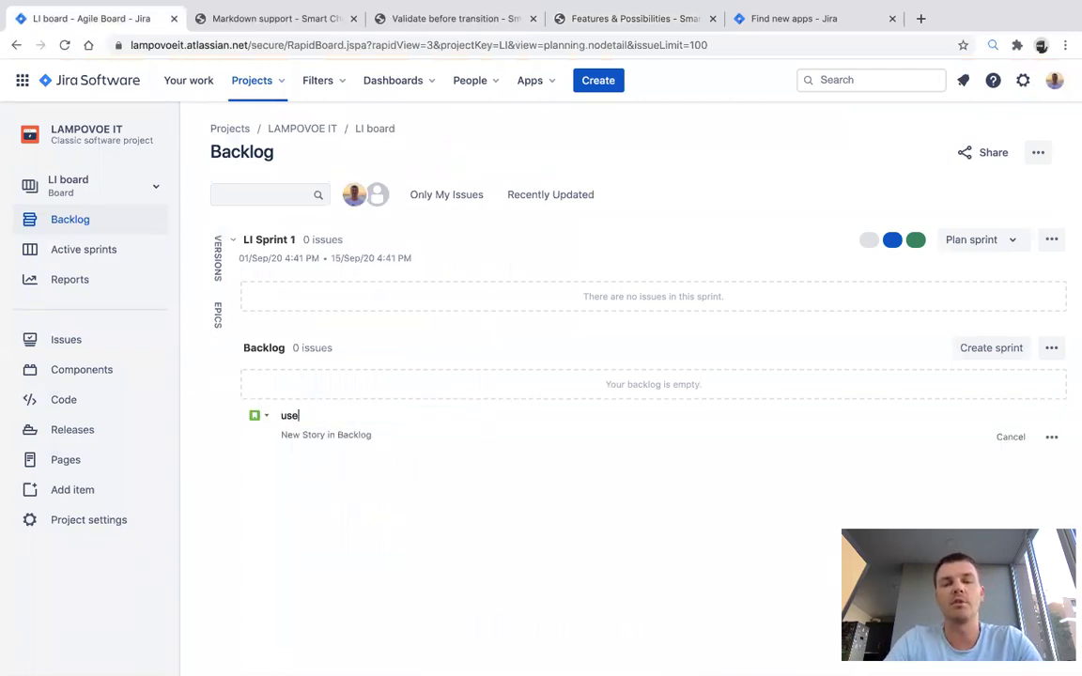
text(r story 1)
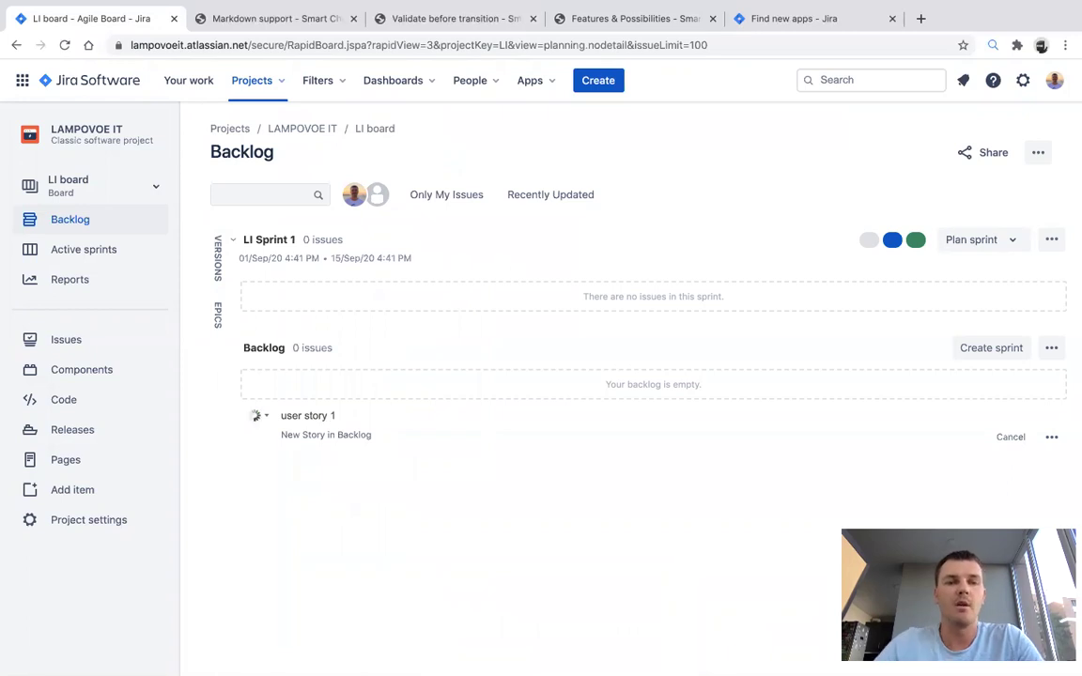
key(Return)
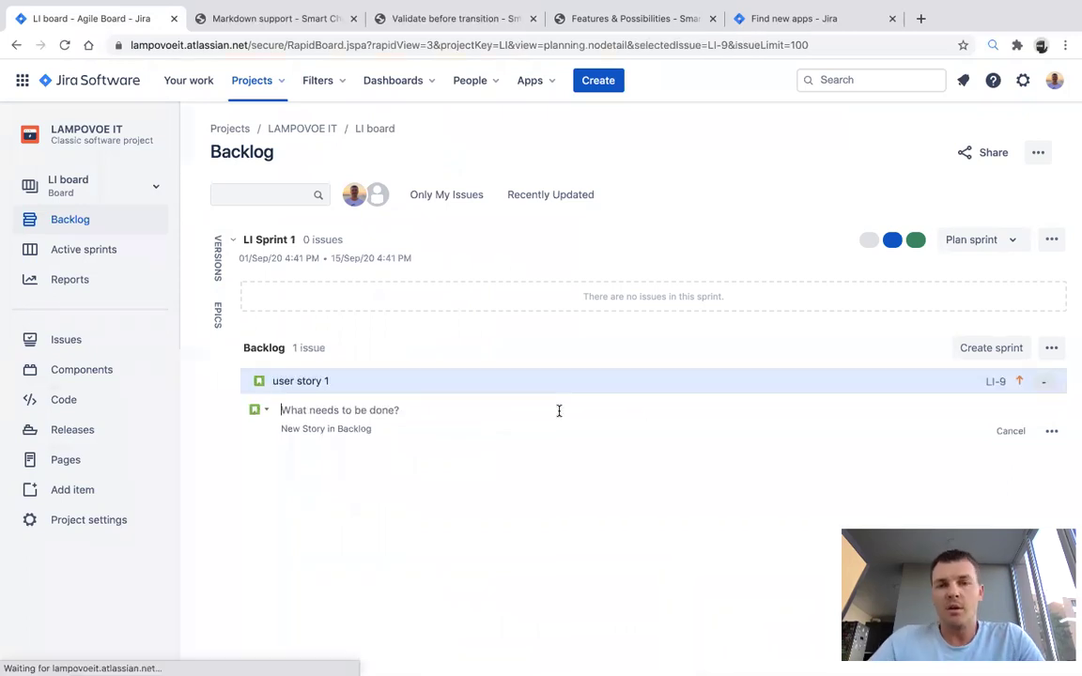
- Open the details of user story 1 from the backlog and display its Smart Checklist section
click(694, 387)
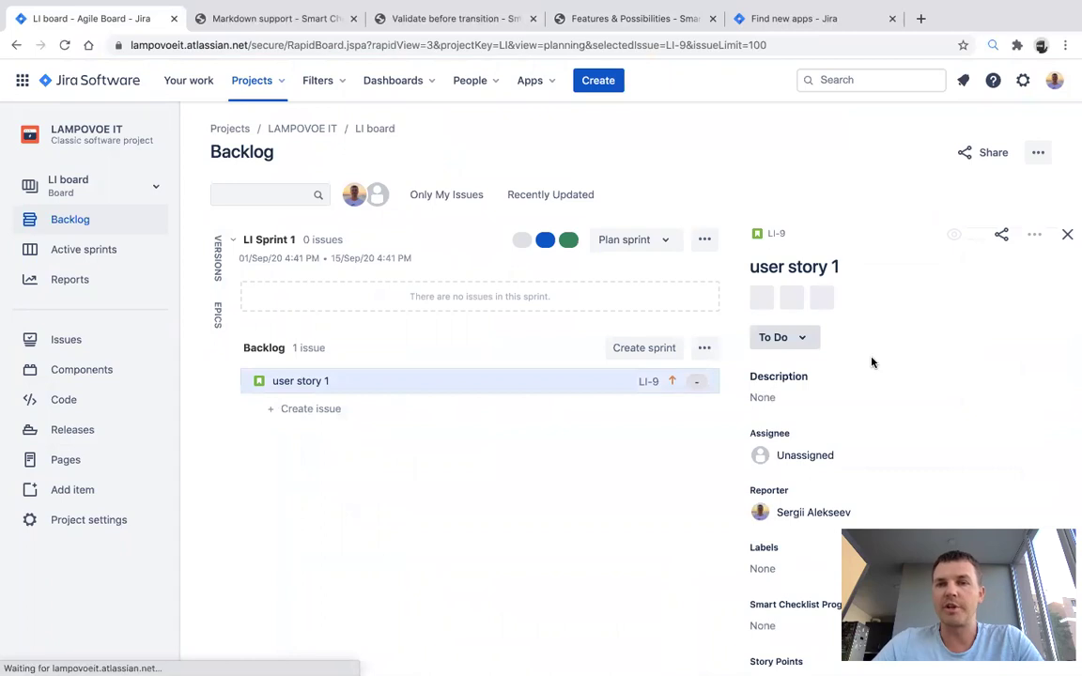
scroll(871, 362, down, 1)
scroll(871, 362, up, 1)
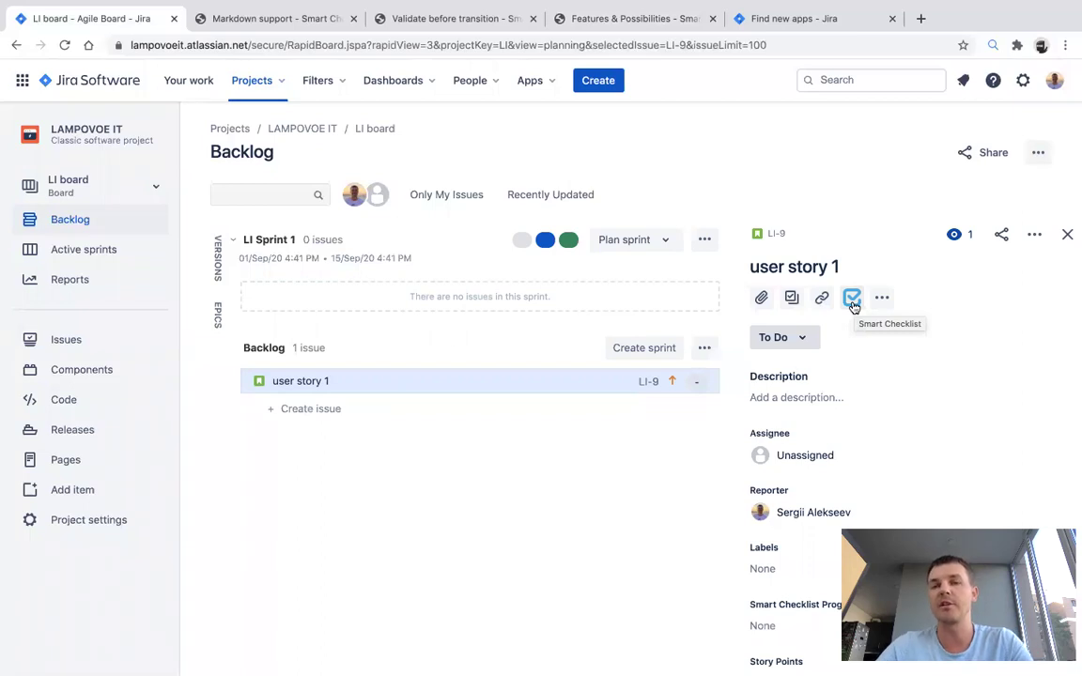
click(852, 302)
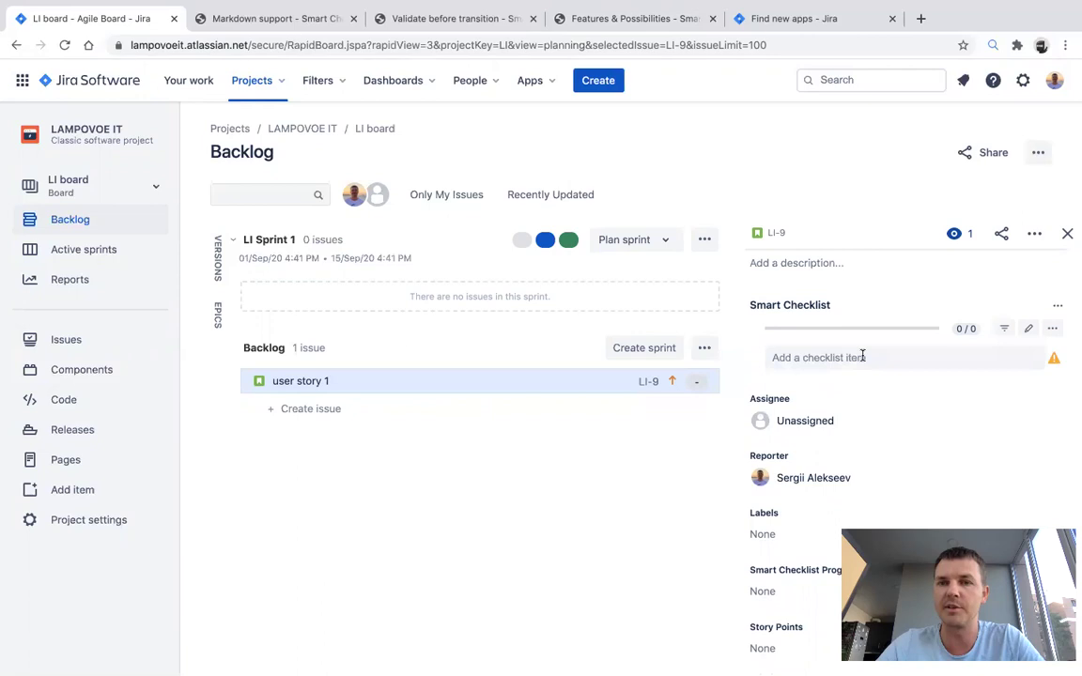
scroll(862, 357, up, 3)
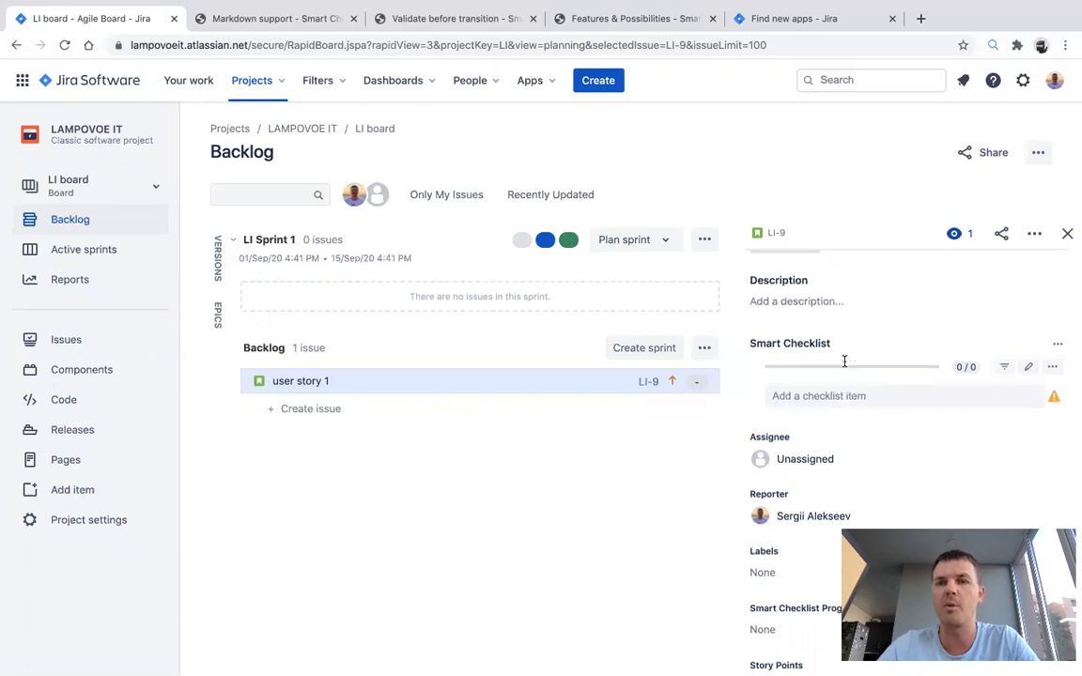
- Open user story 1 in its own browser tab, move its Smart Checklist to the right panel and open it there
middle_click(778, 235)
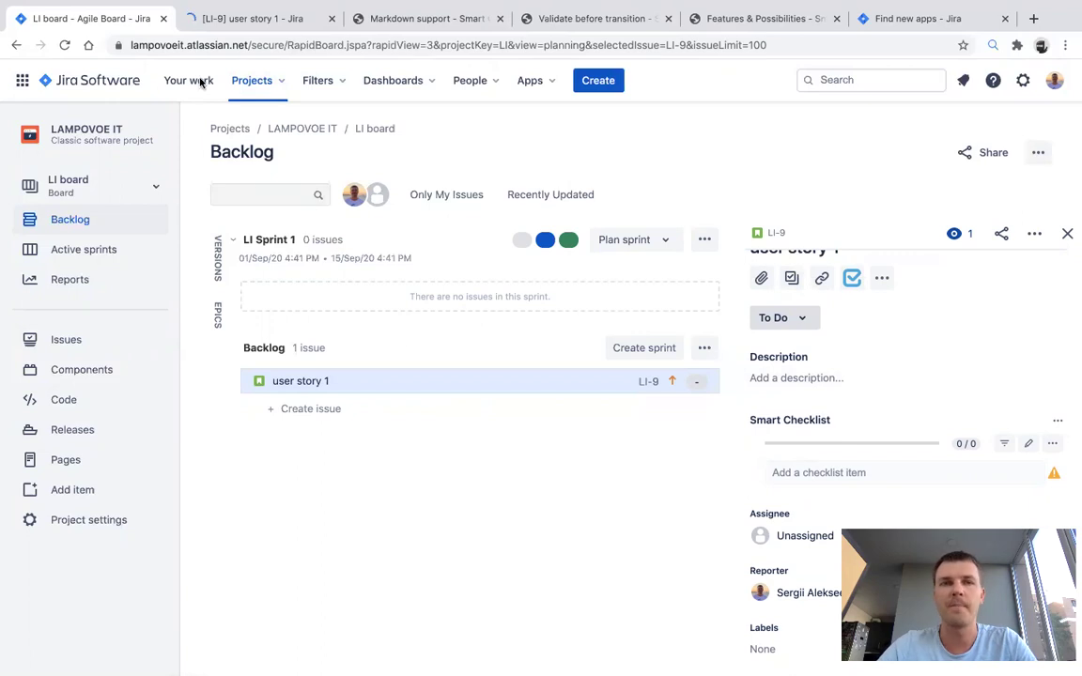
click(232, 21)
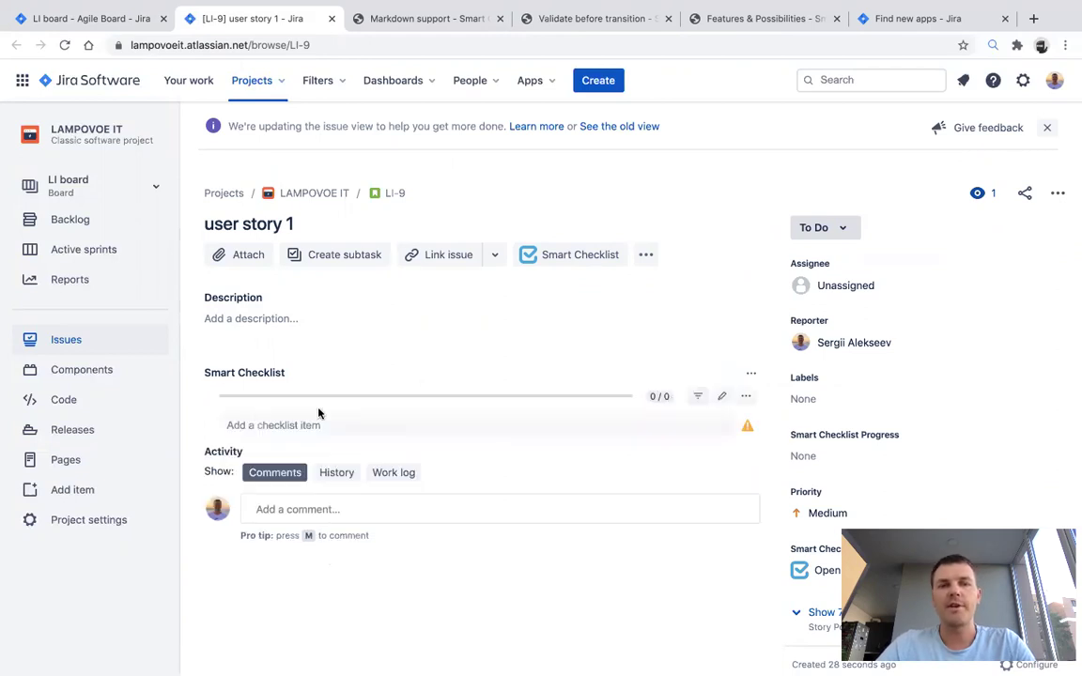
click(746, 396)
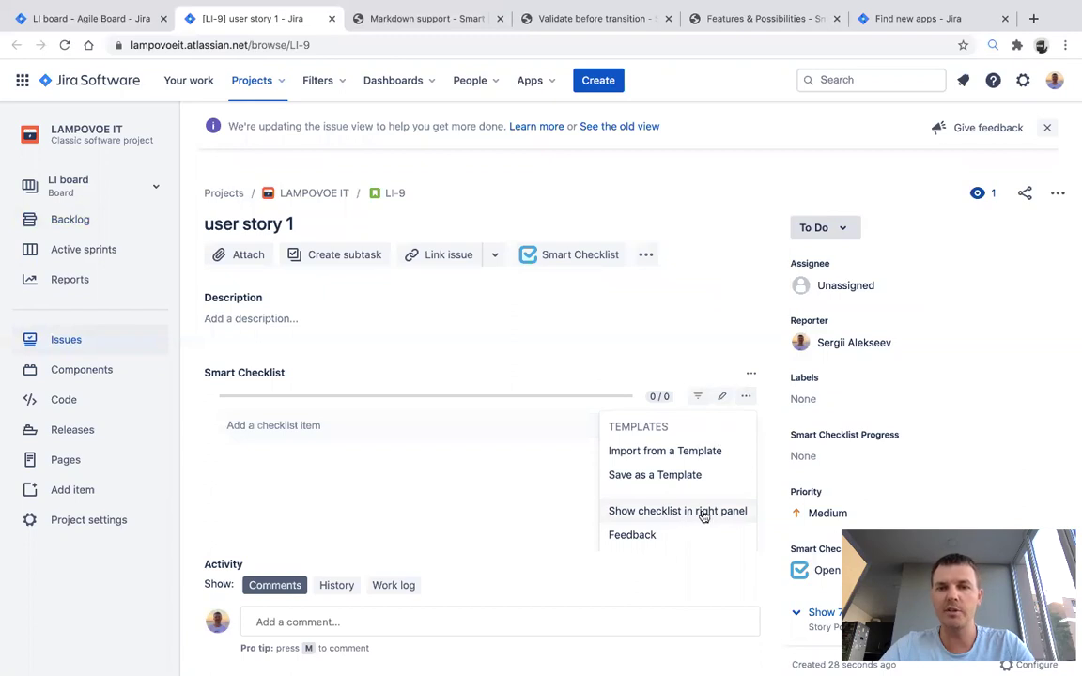
click(660, 513)
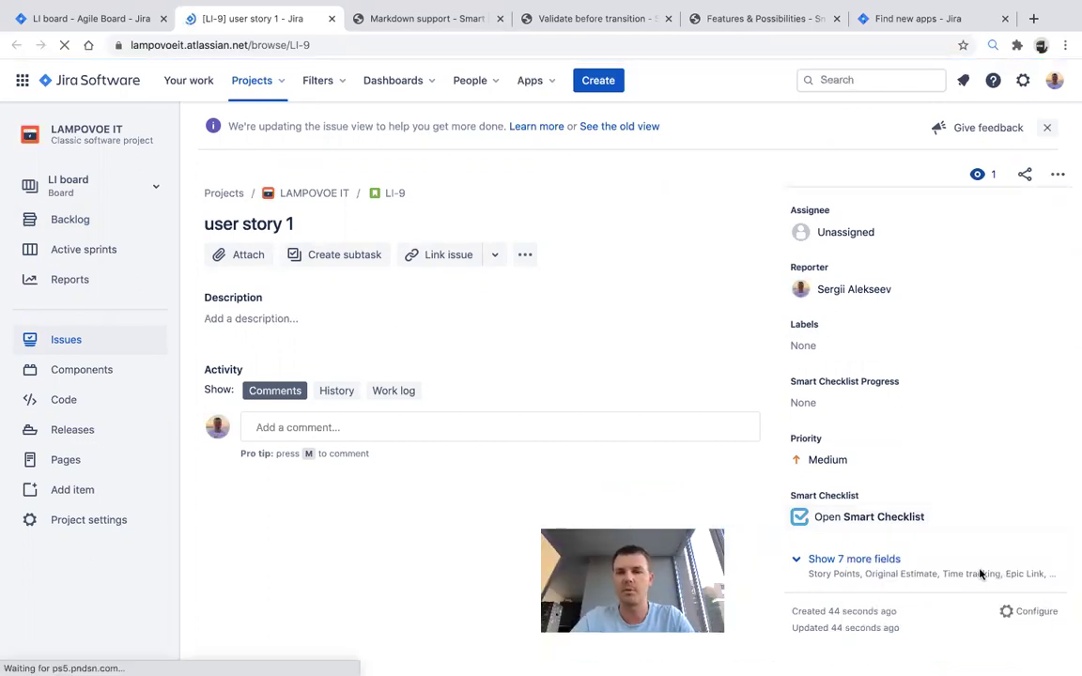
click(868, 518)
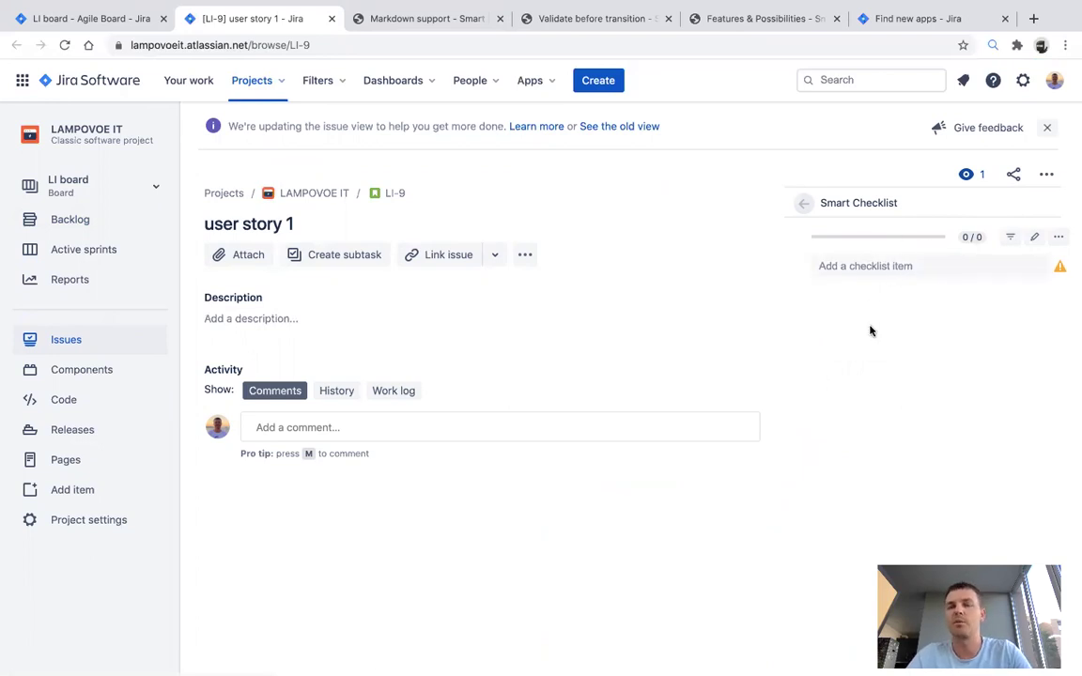
- Add the checklist item "create design" to user story 1 and delete the extra blank item
click(872, 266)
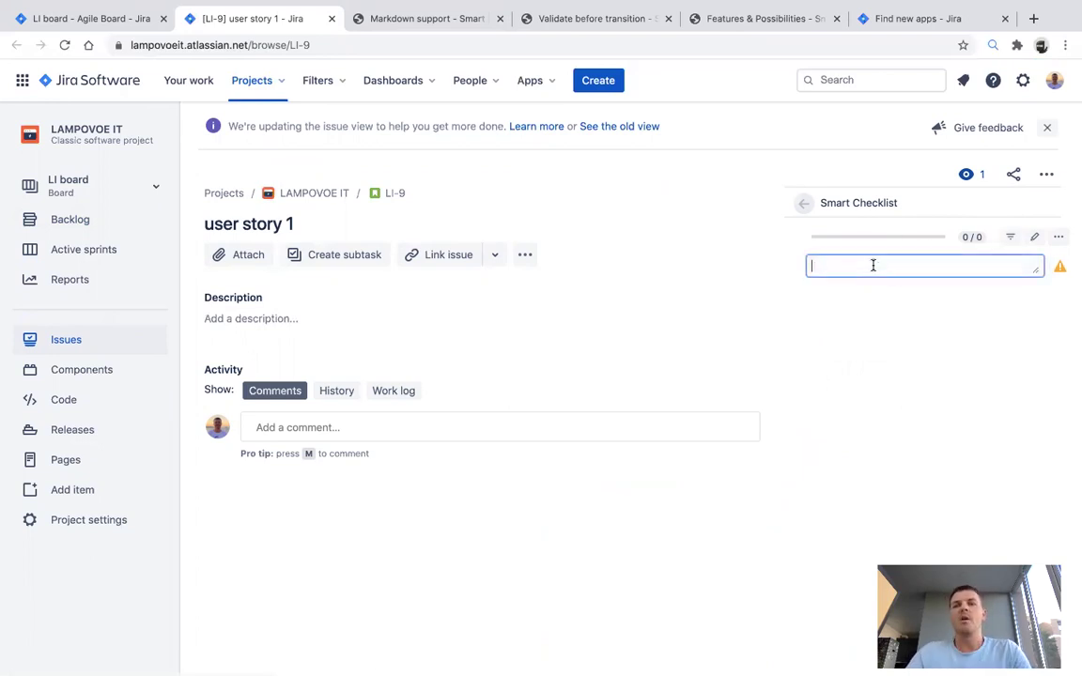
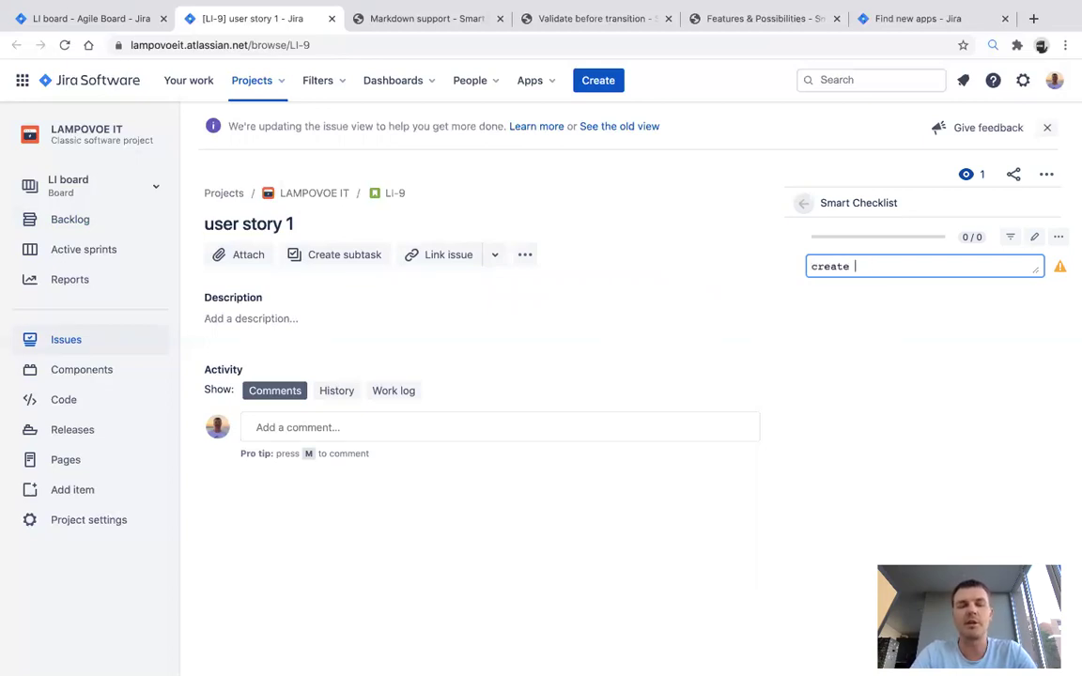
text(design)
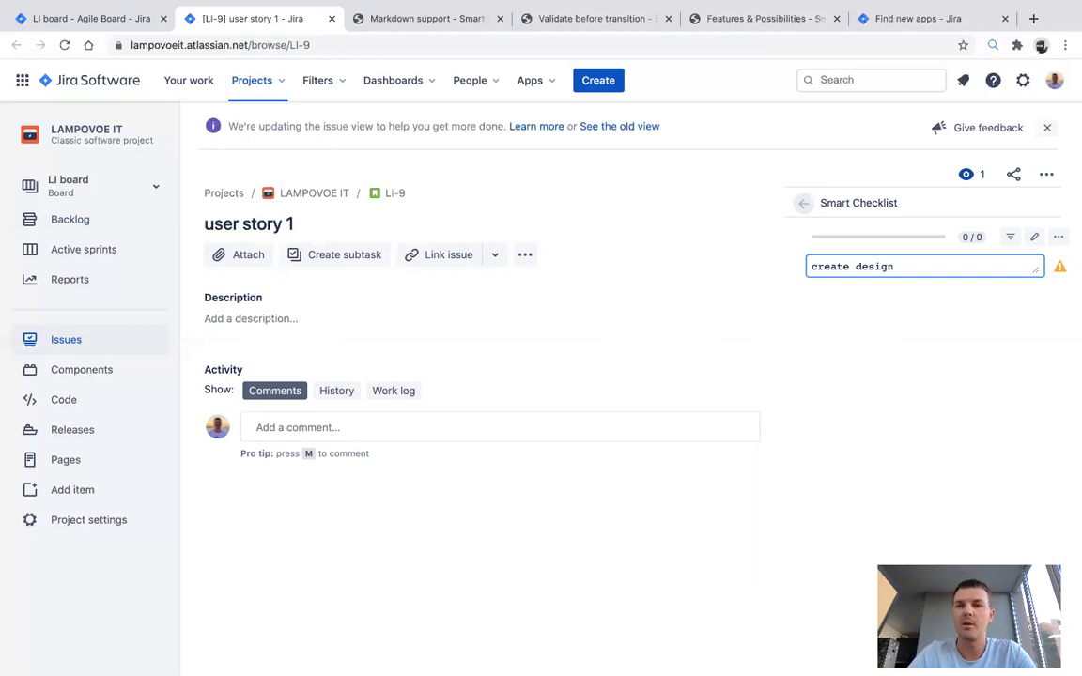
key(Return)
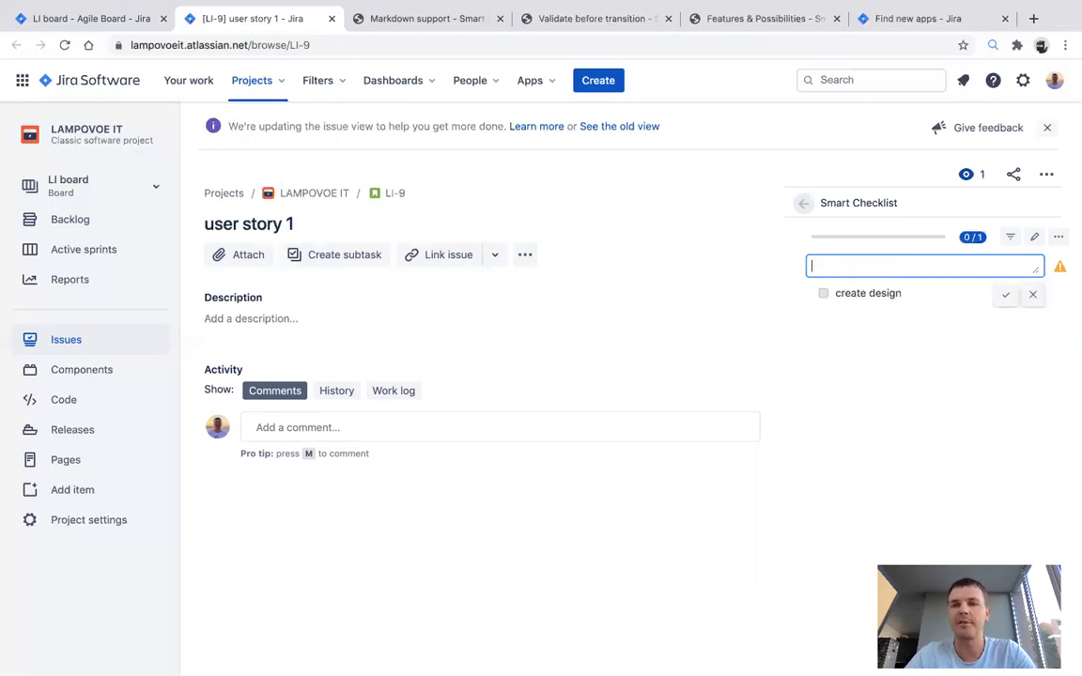
click(1003, 298)
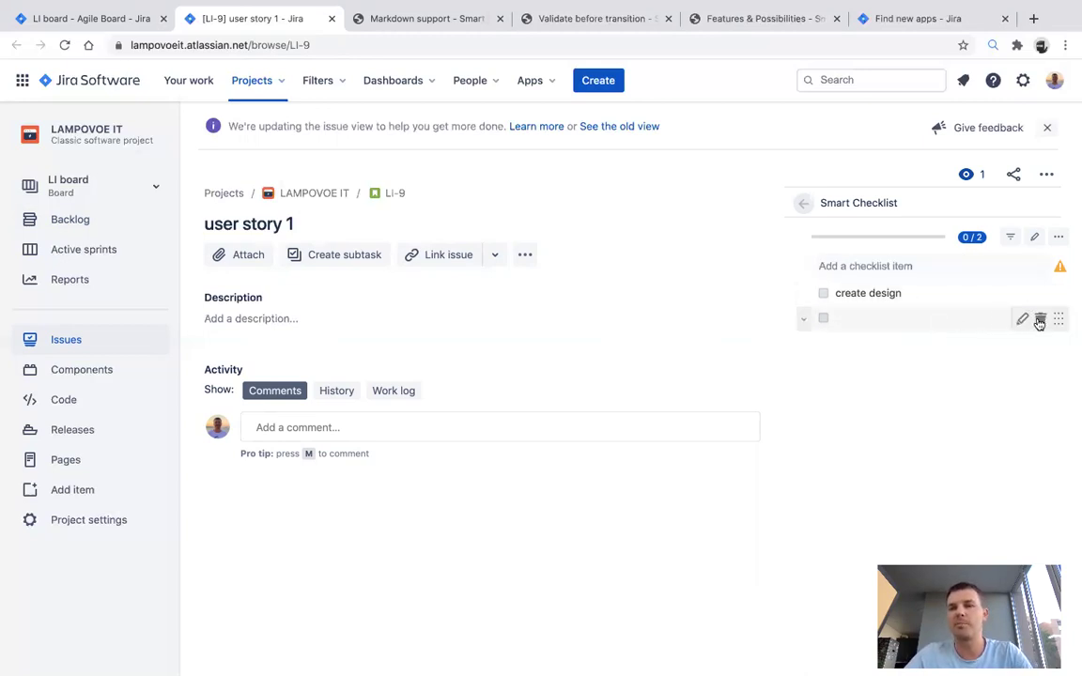
click(1040, 320)
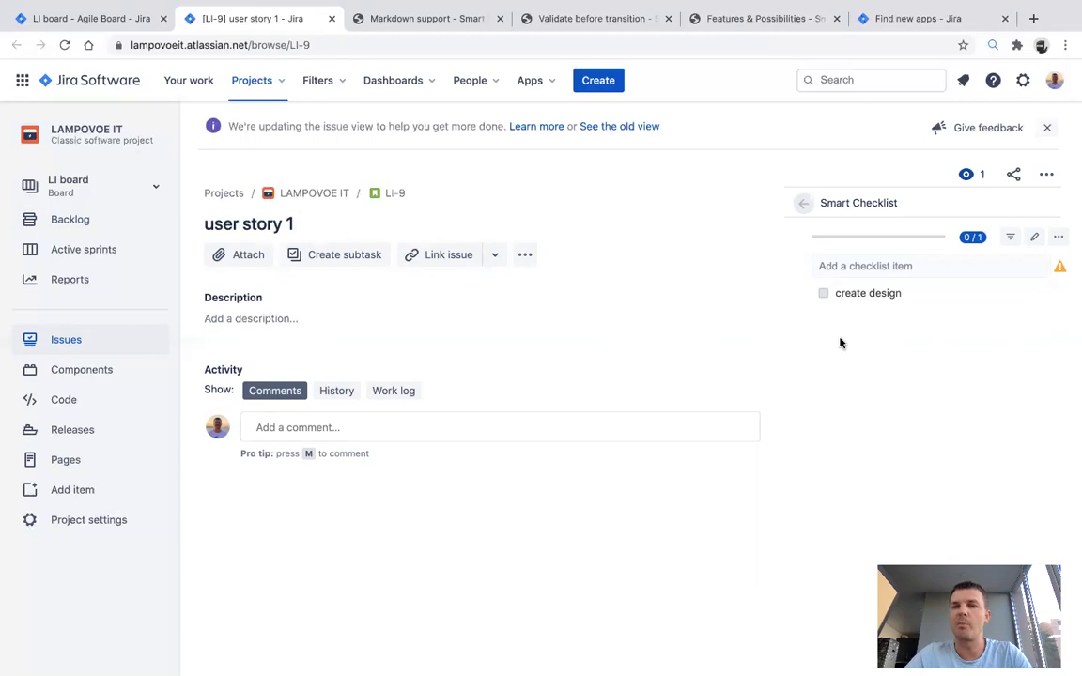
- Copy the whole sample "Release instructions" checklist code from the Markdown support documentation page
click(462, 21)
click(294, 333)
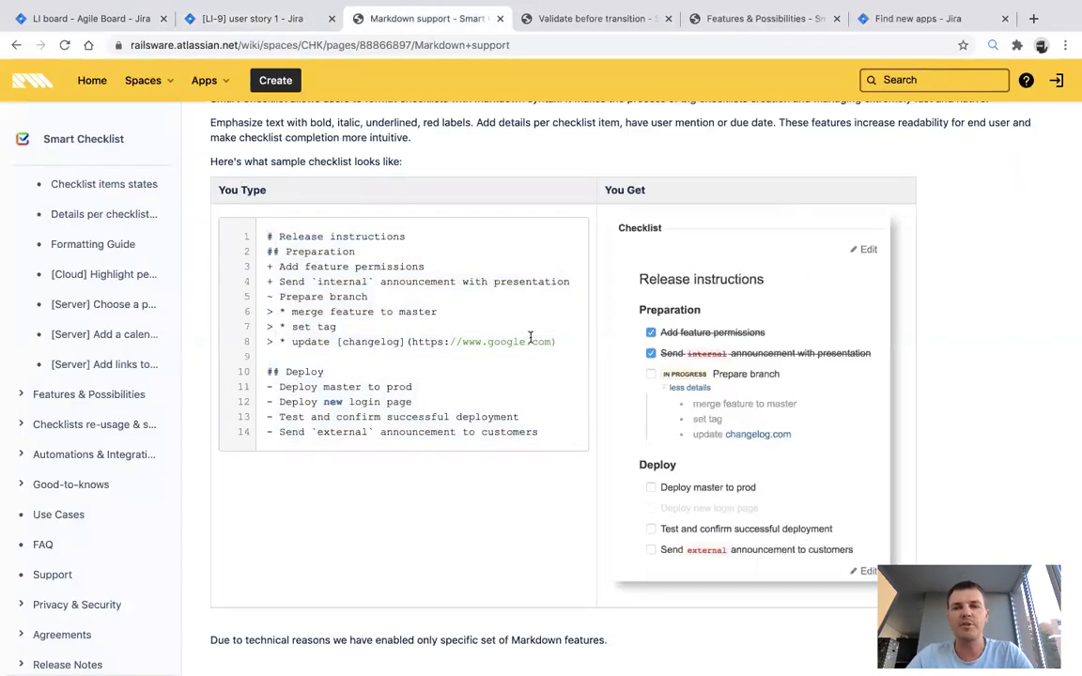
scroll(490, 332, down, 1)
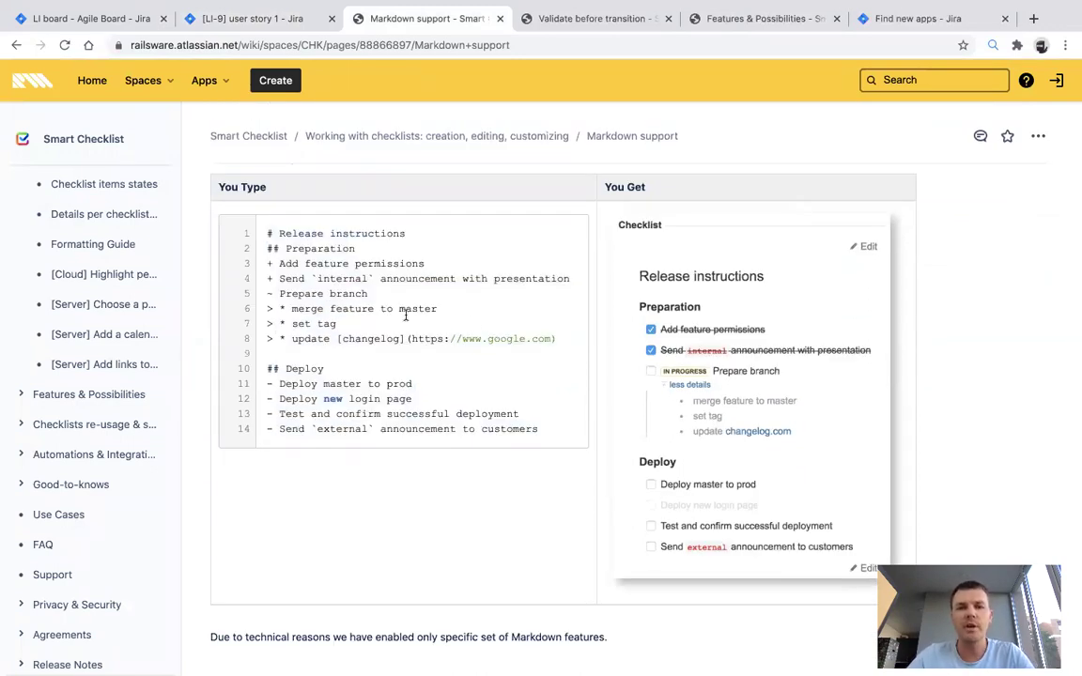
drag(269, 230, 535, 437)
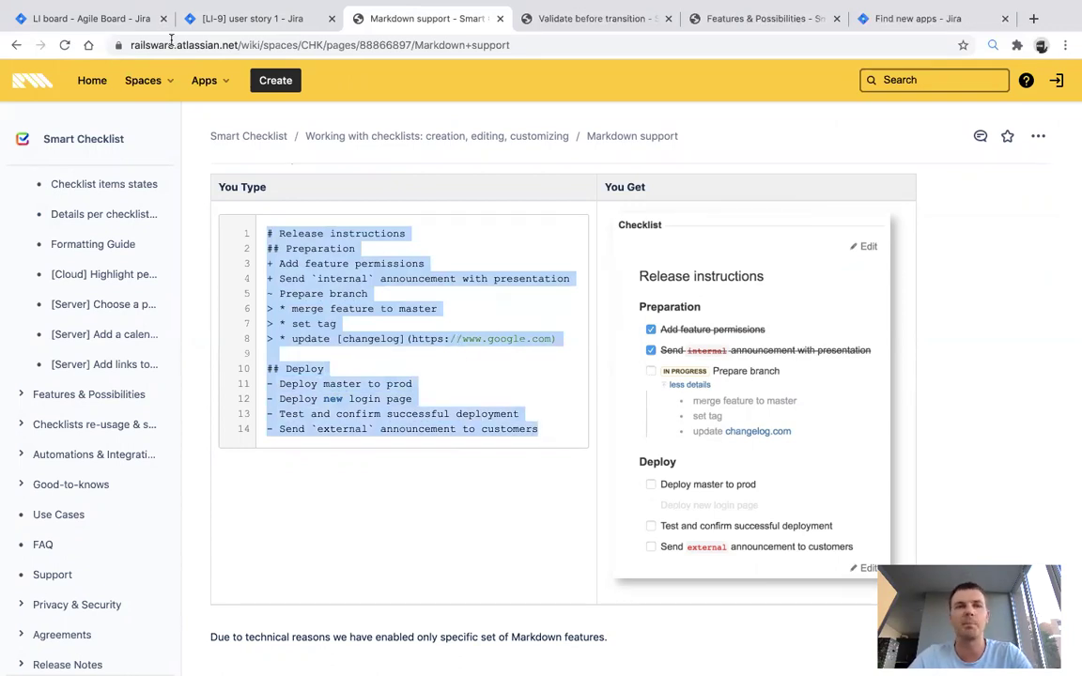
- Paste the copied Release instructions Markdown into user story 1's Smart Checklist as new items
click(103, 20)
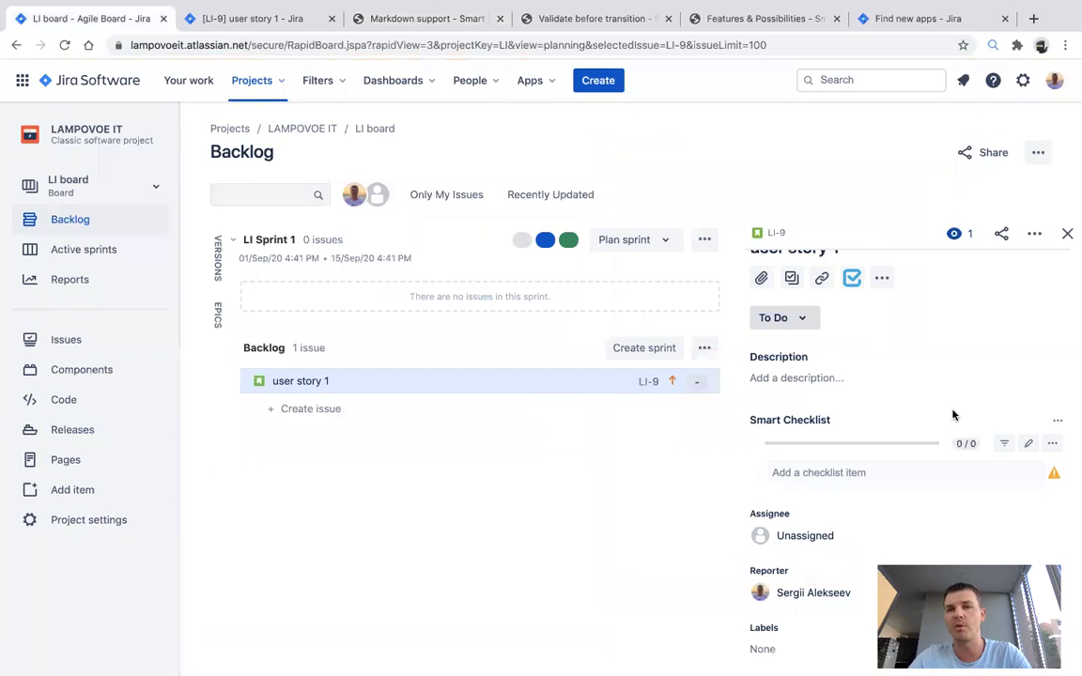
click(249, 21)
click(874, 270)
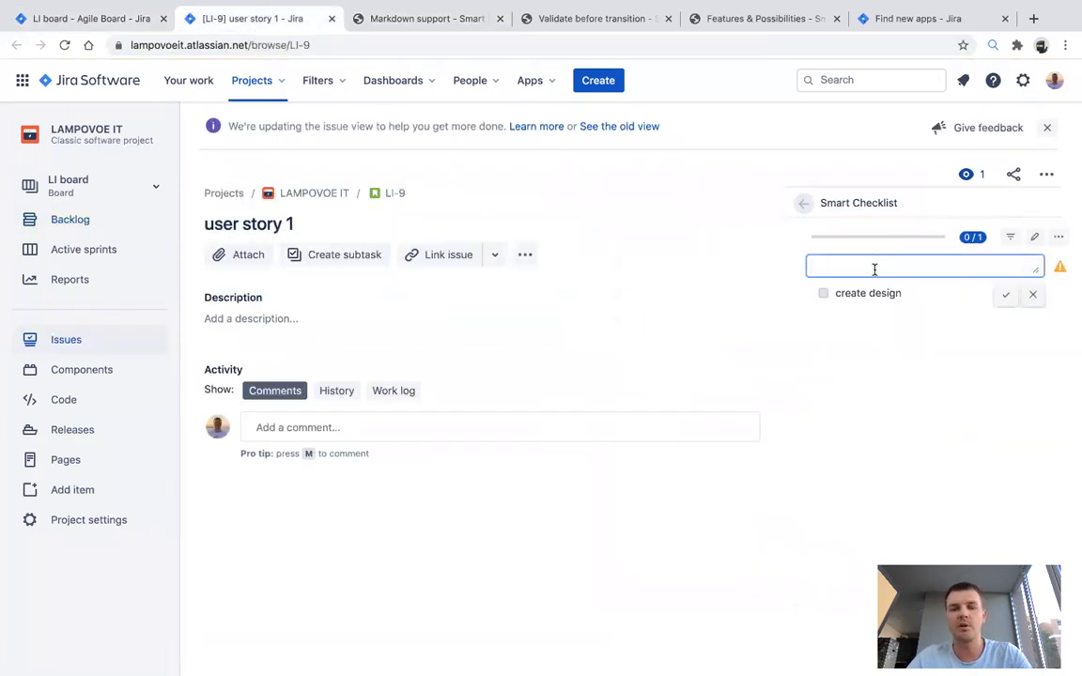
text(customers)
key(ctrl+a)
key(BackSpace)
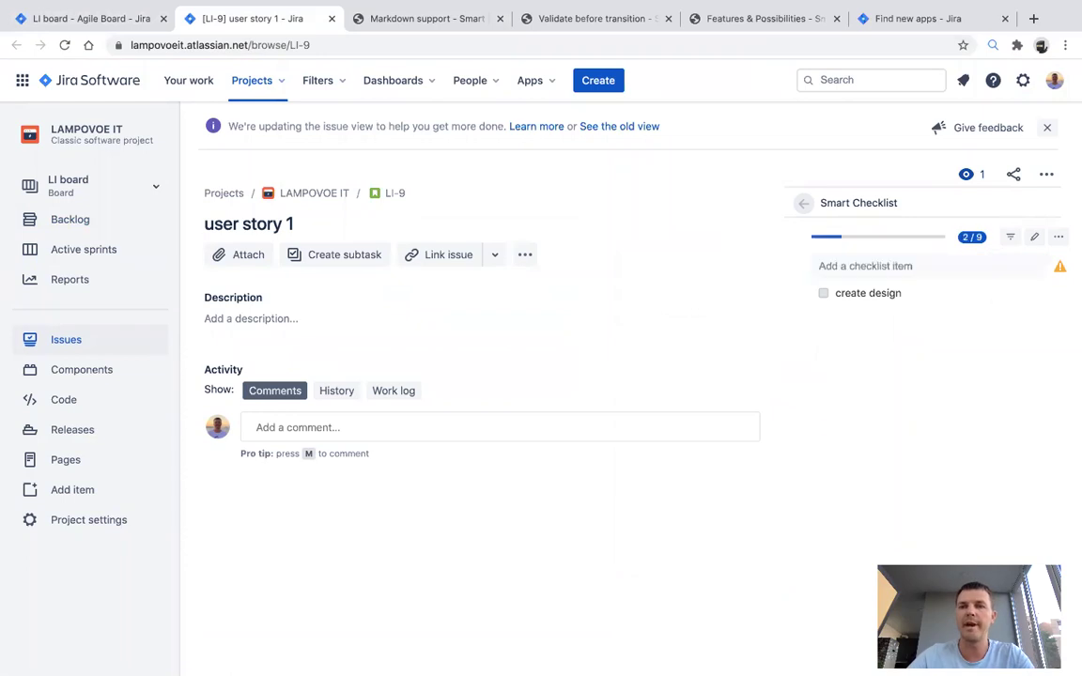
key(ctrl+v)
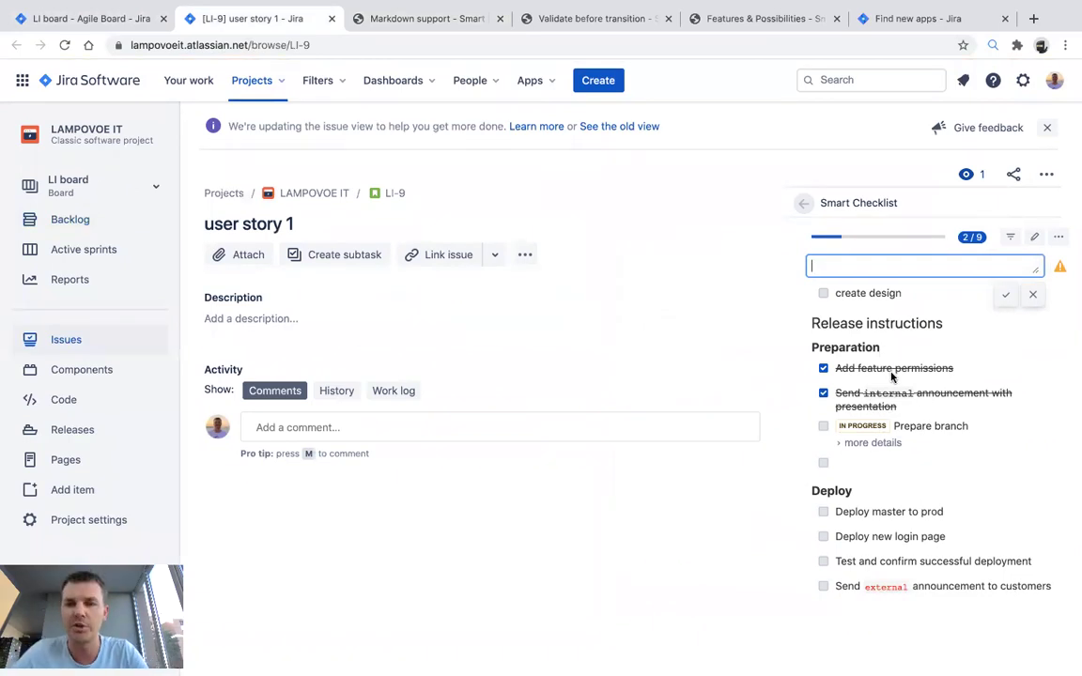
- Expand the details of the Prepare branch item, close the new-item entry and open the checklist in the full-screen Markdown editor
click(858, 443)
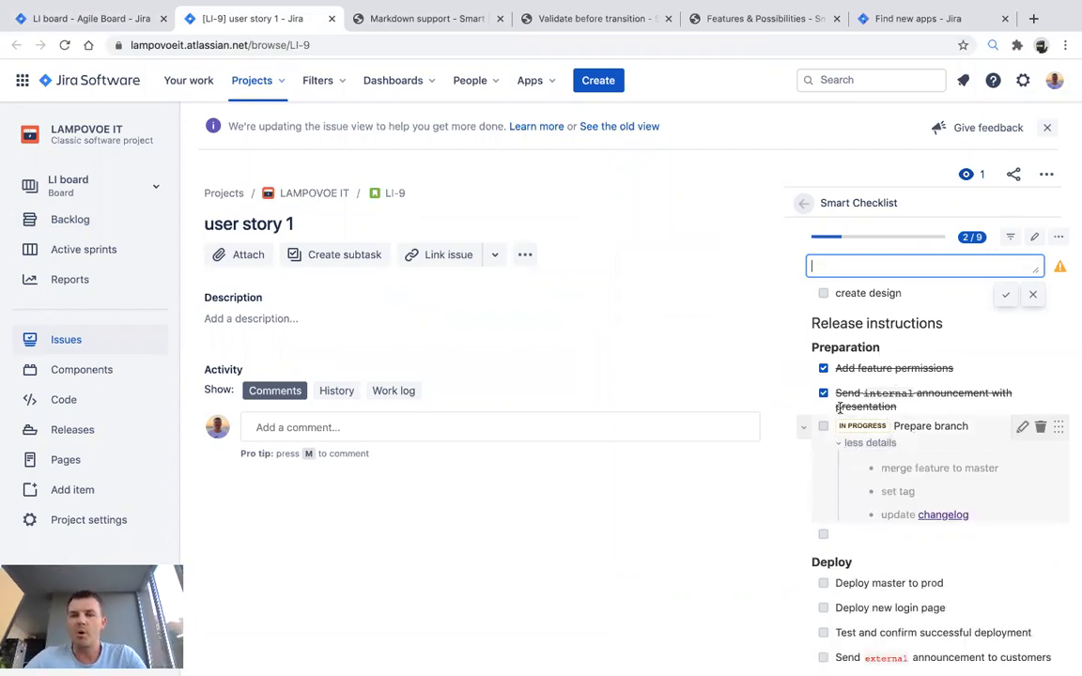
scroll(882, 488, down, 1)
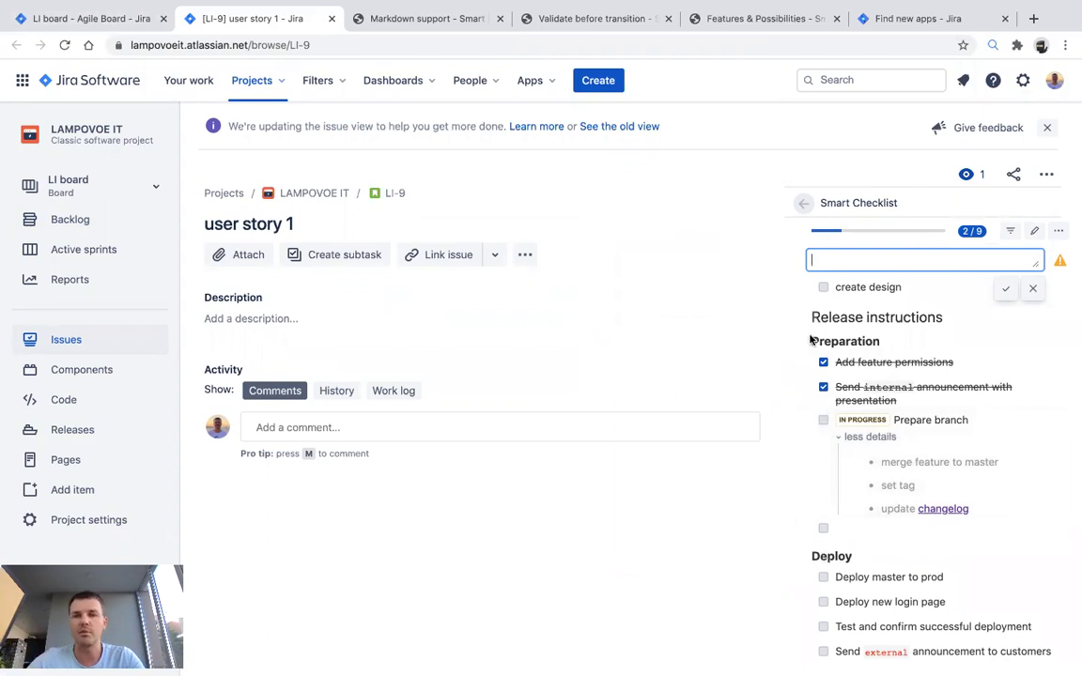
click(1004, 288)
click(1033, 233)
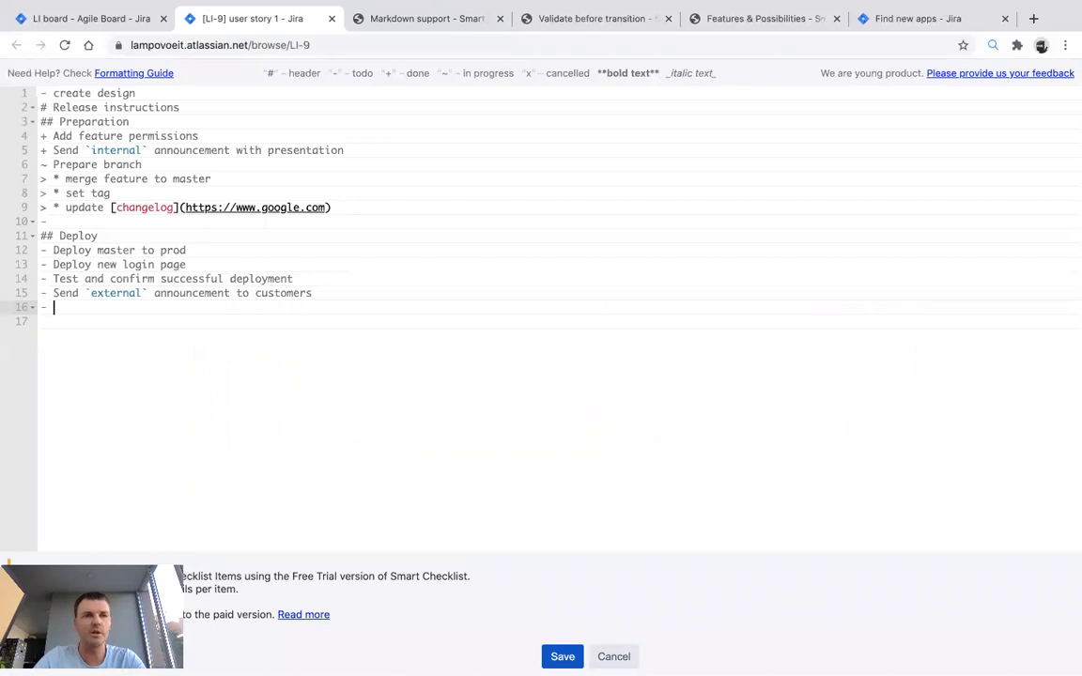
- Add the item "test 1" at the end of the Deploy section and save the checklist as a template named "User story template"
text(test 1)
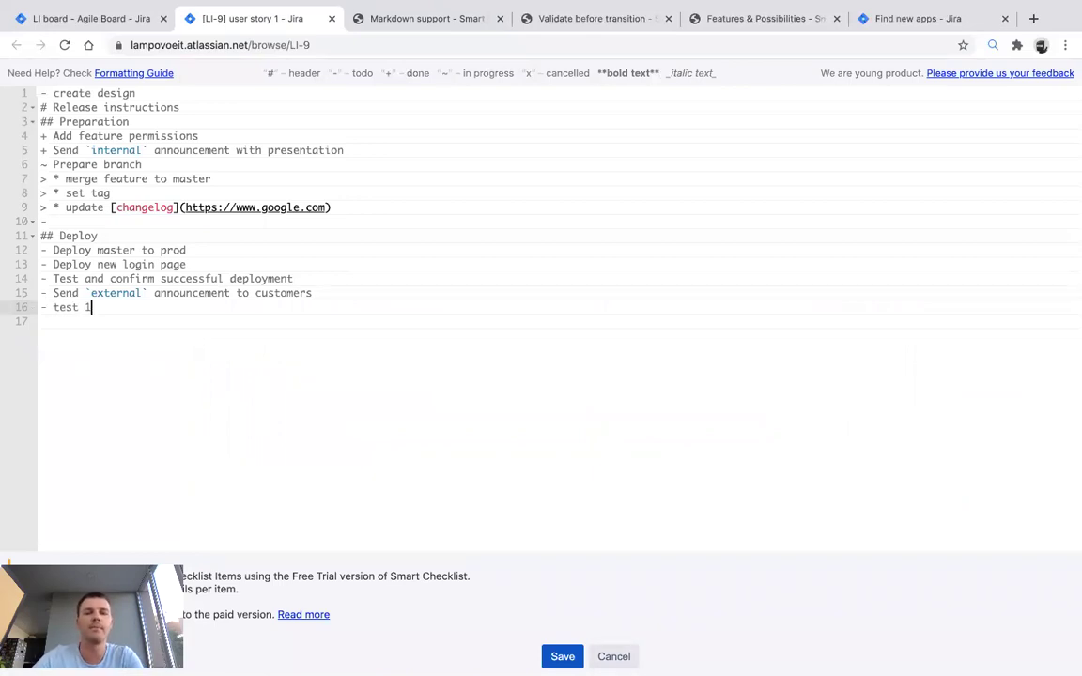
click(562, 657)
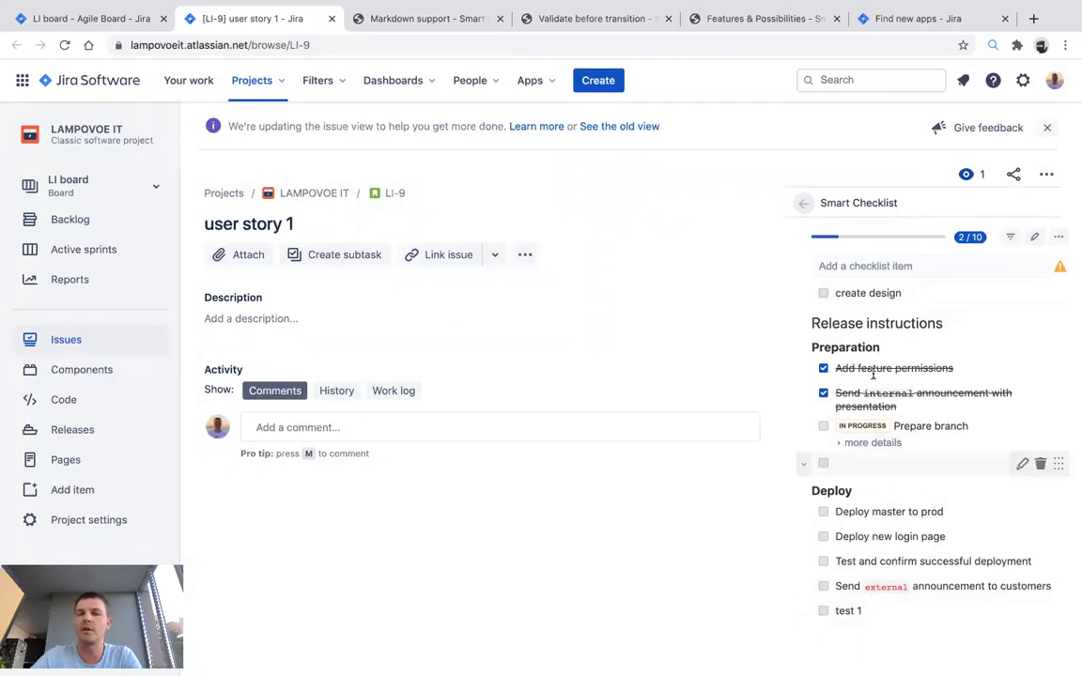
click(1057, 238)
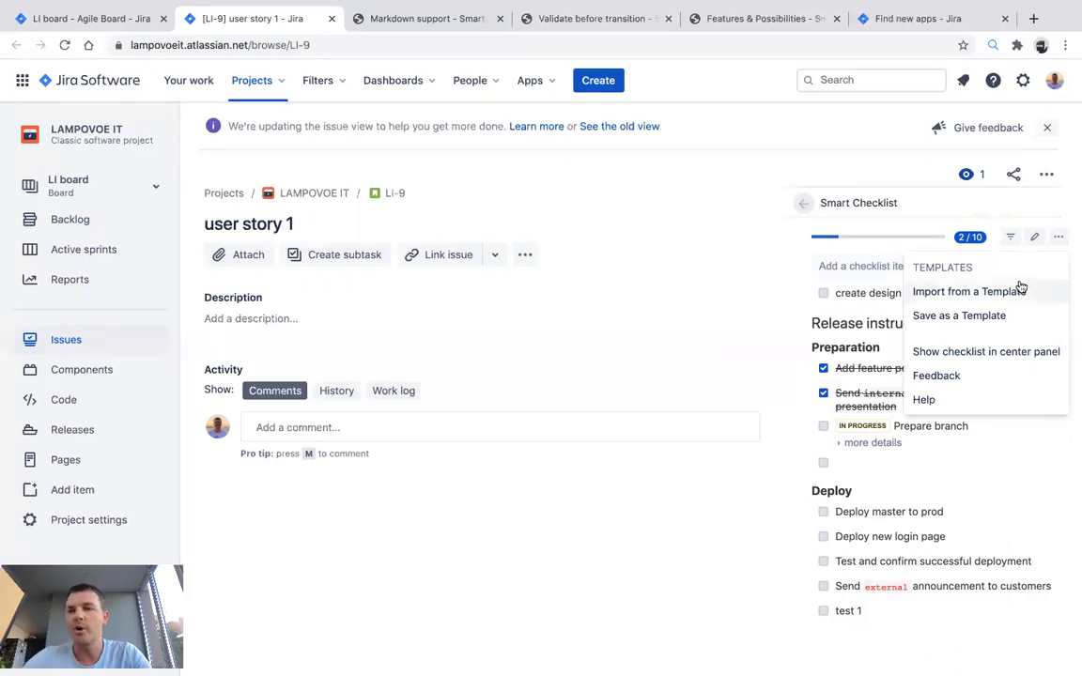
click(944, 317)
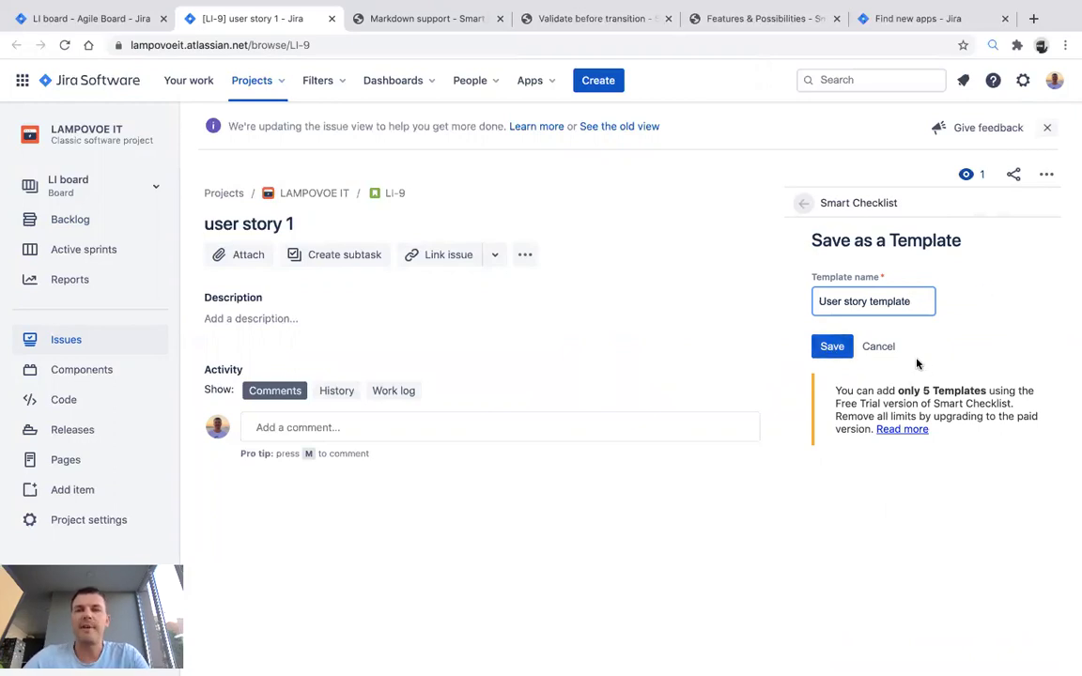
key(Return)
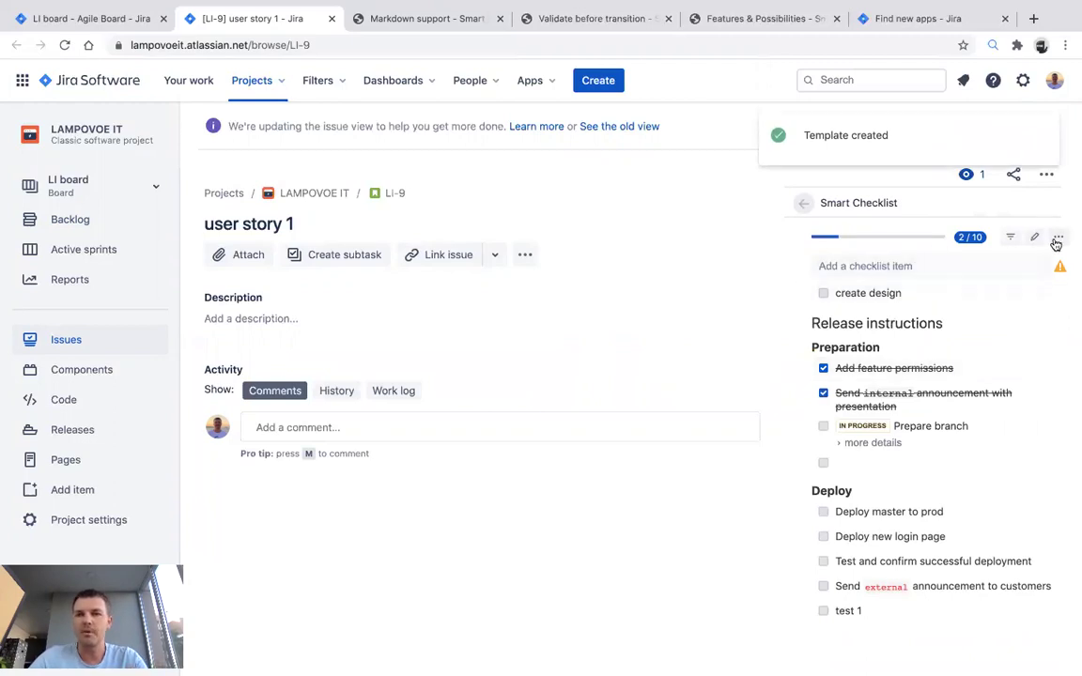
- Make "User story template" the default checklist template for the Story issue type
click(1056, 241)
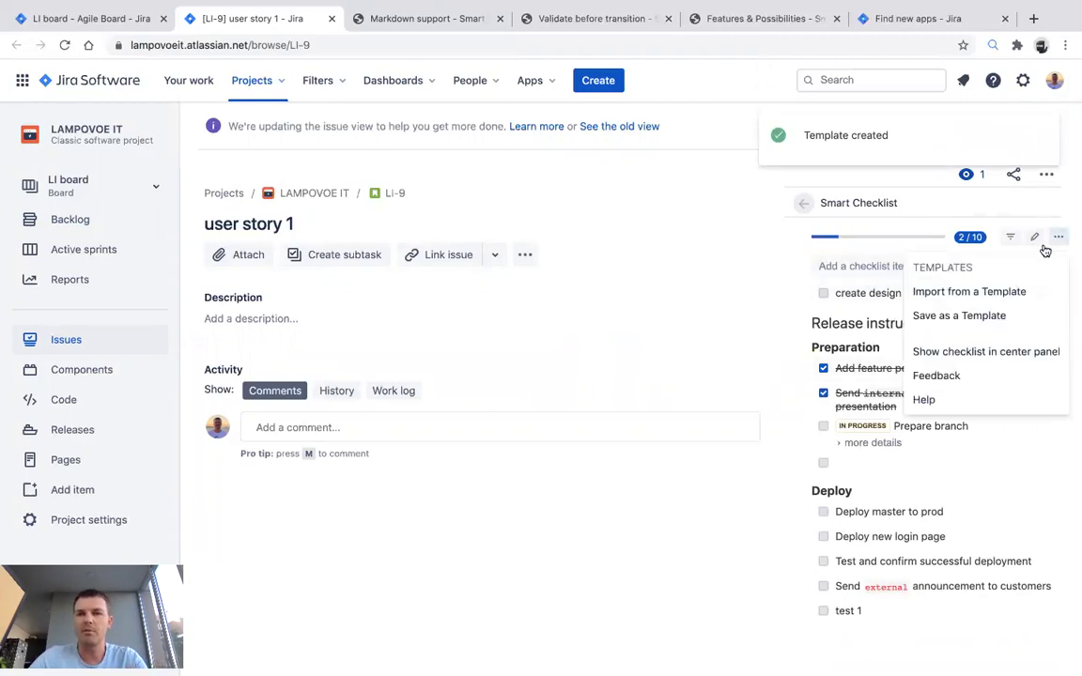
click(977, 294)
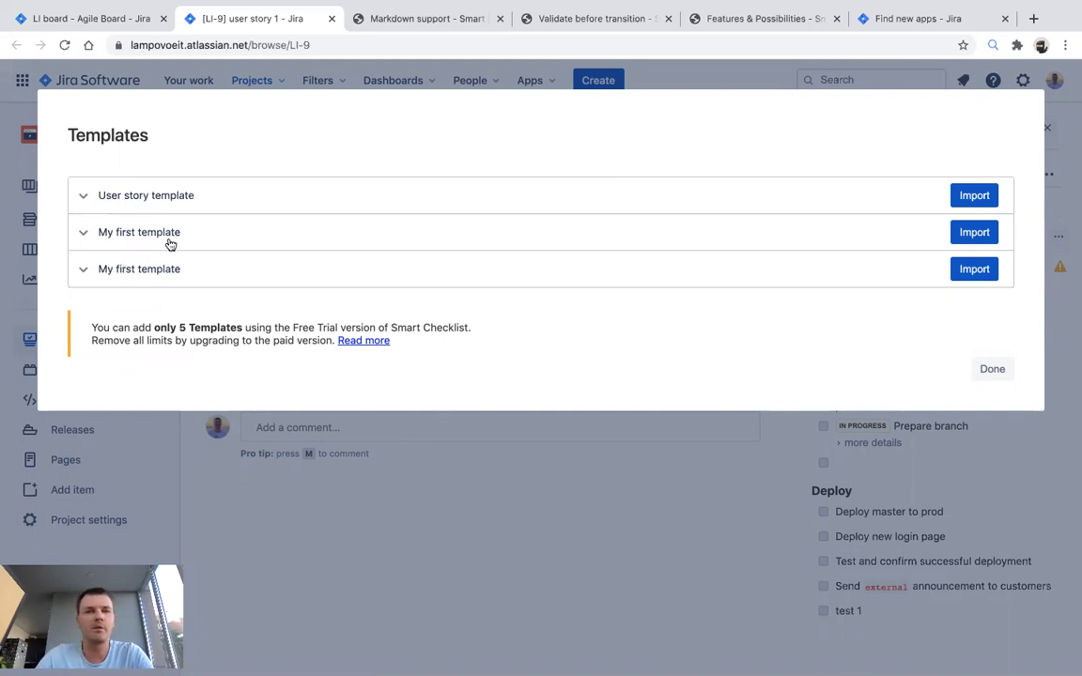
click(86, 197)
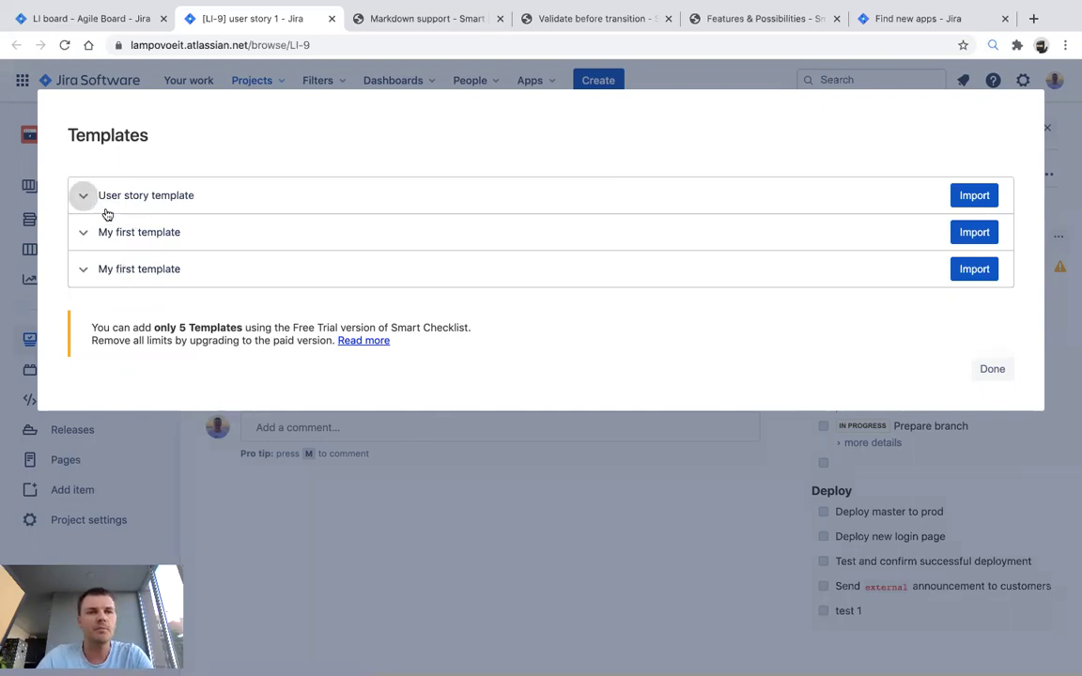
scroll(430, 406, down, 2)
scroll(432, 394, up, 2)
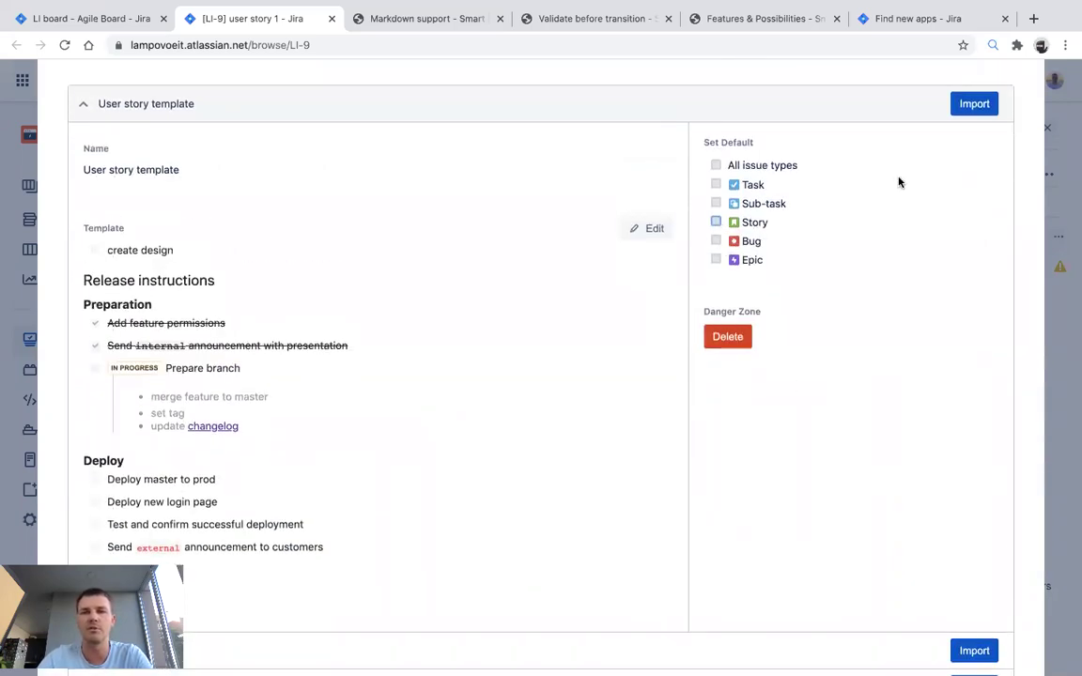
click(716, 223)
scroll(976, 422, down, 3)
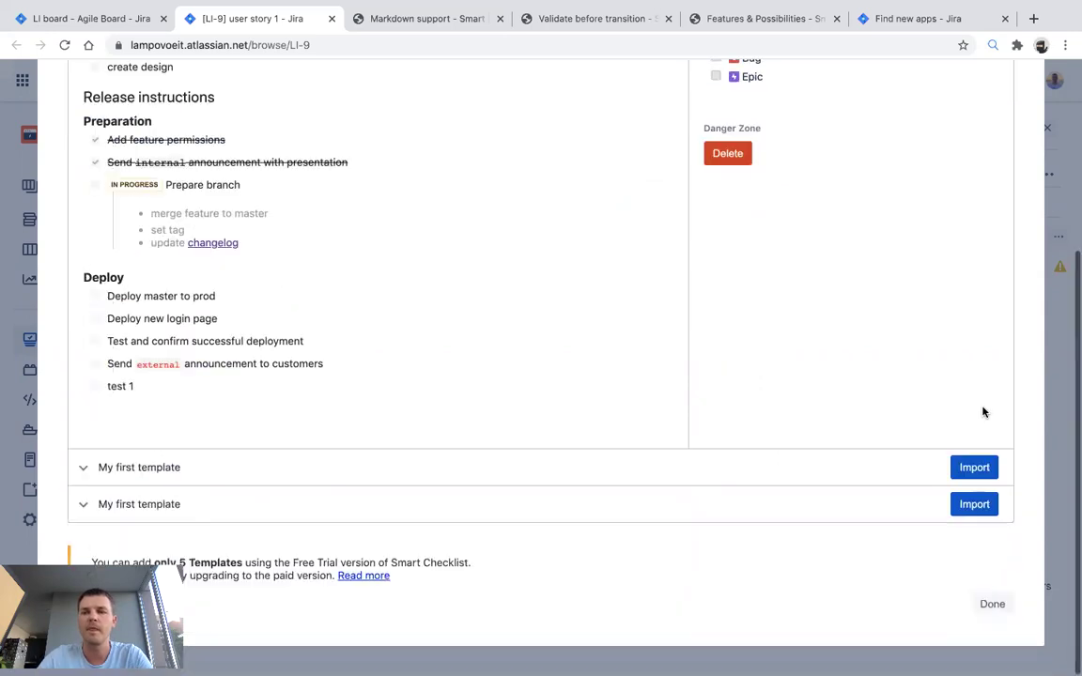
click(988, 603)
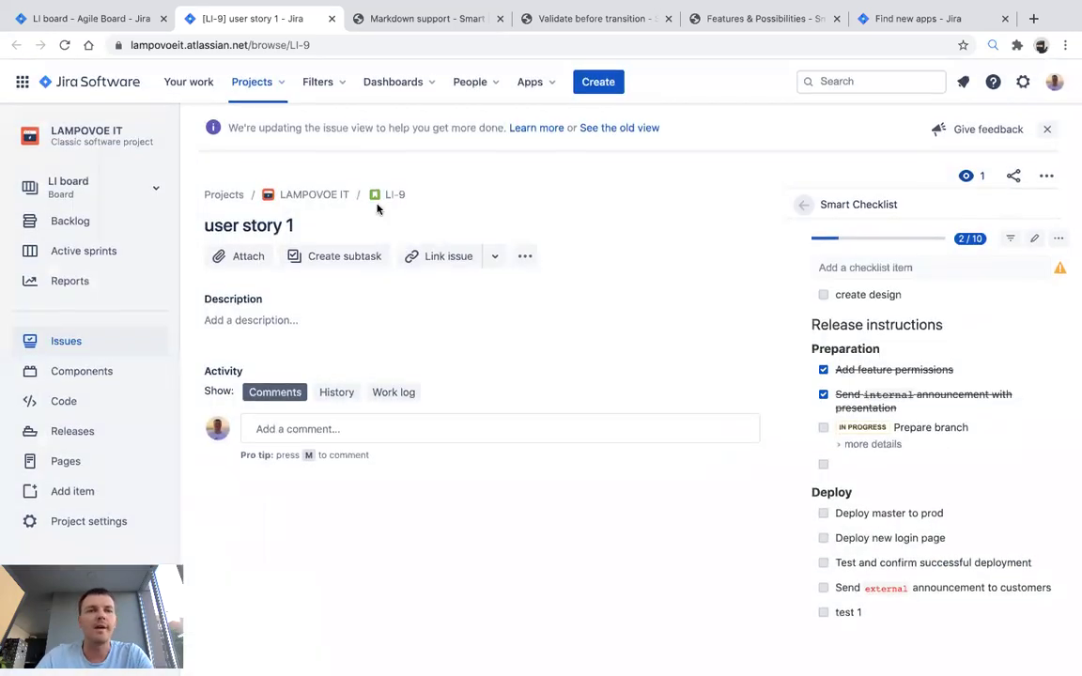
- Create a new story named "user story 2" in the project backlog
click(72, 220)
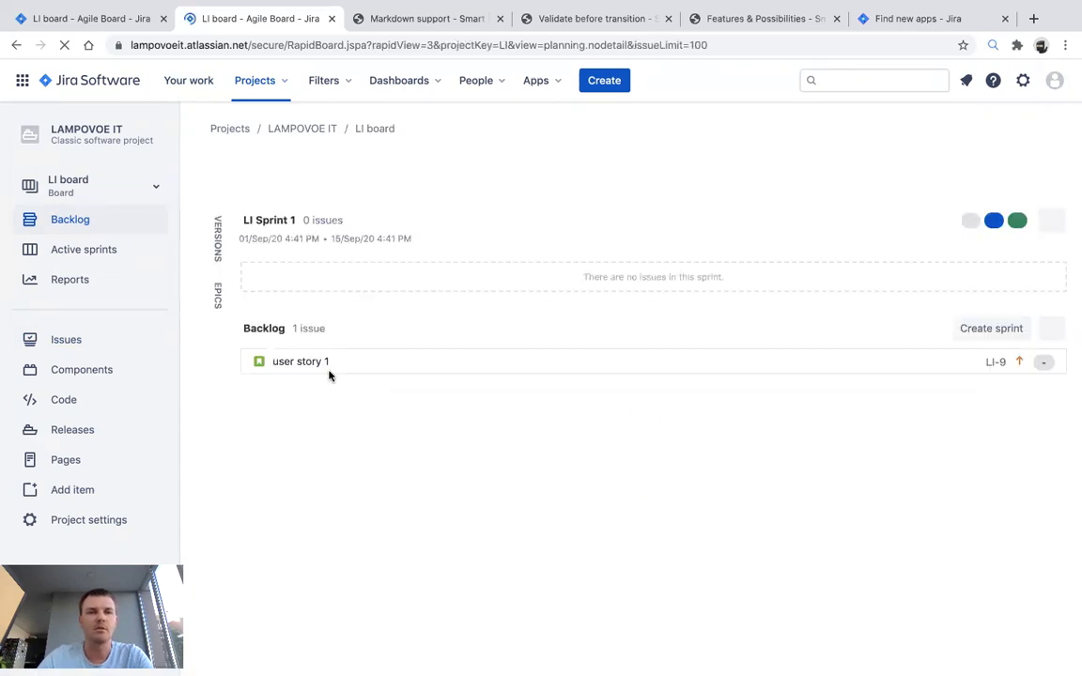
click(304, 389)
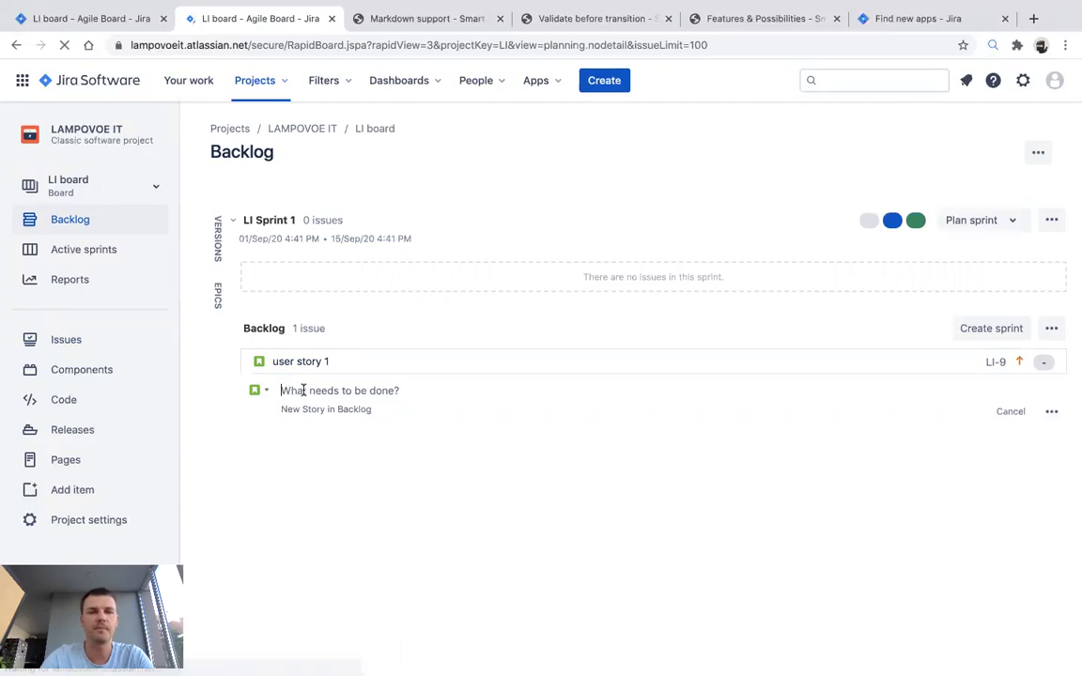
text(user sto)
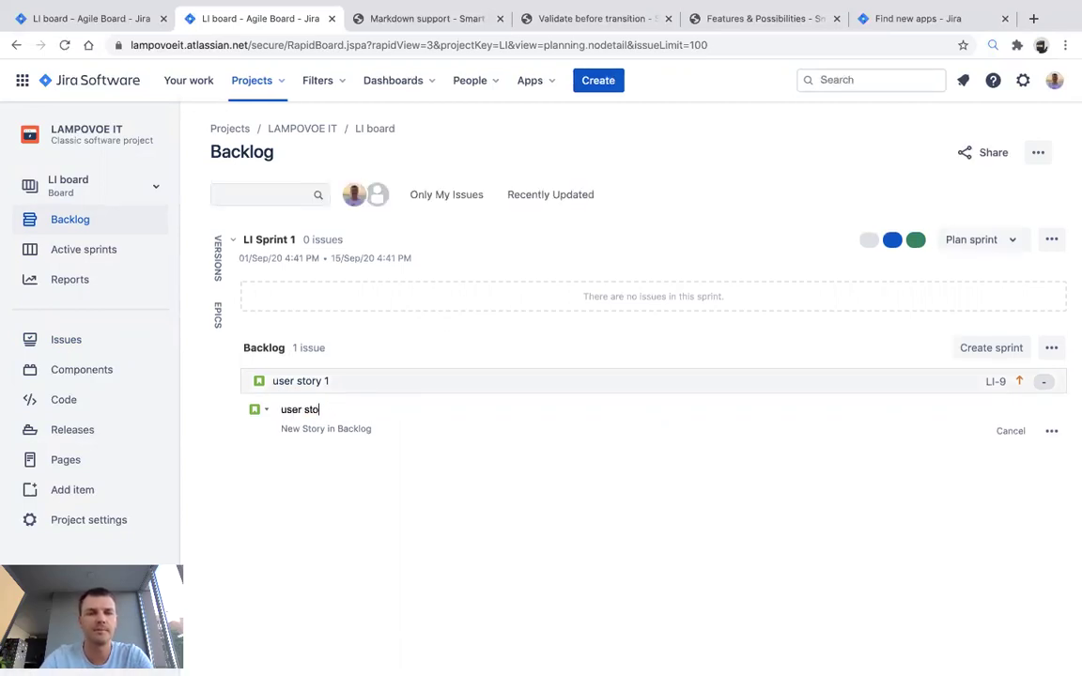
text(iry 2)
key(Return)
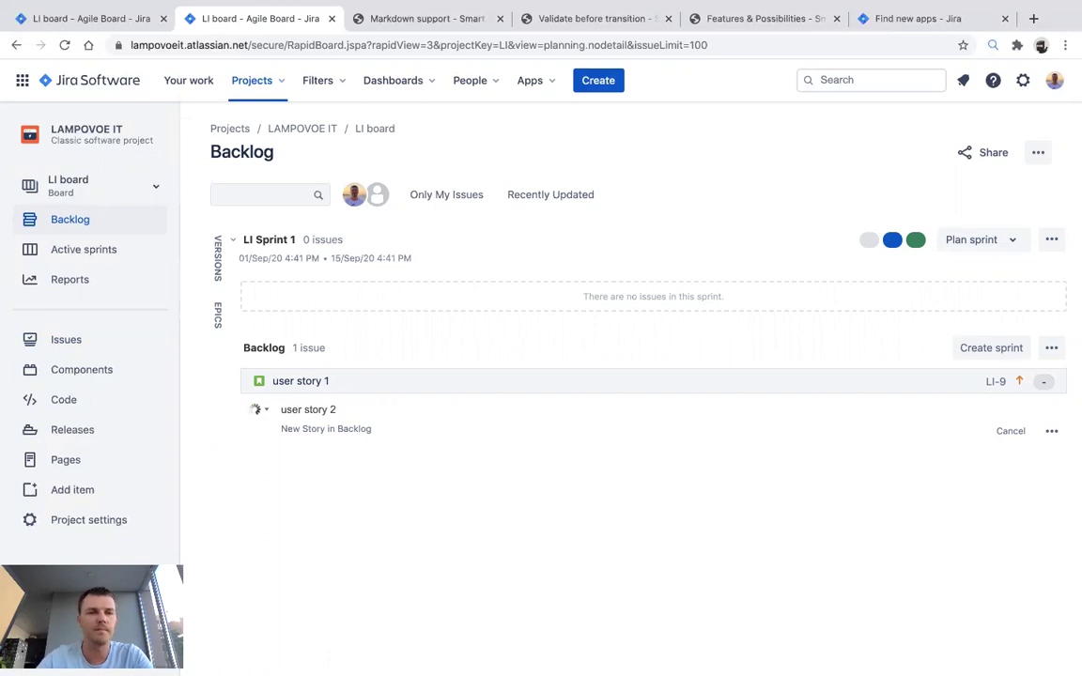
- Open user story 2's Smart Checklist and check it for the default template's items
click(751, 405)
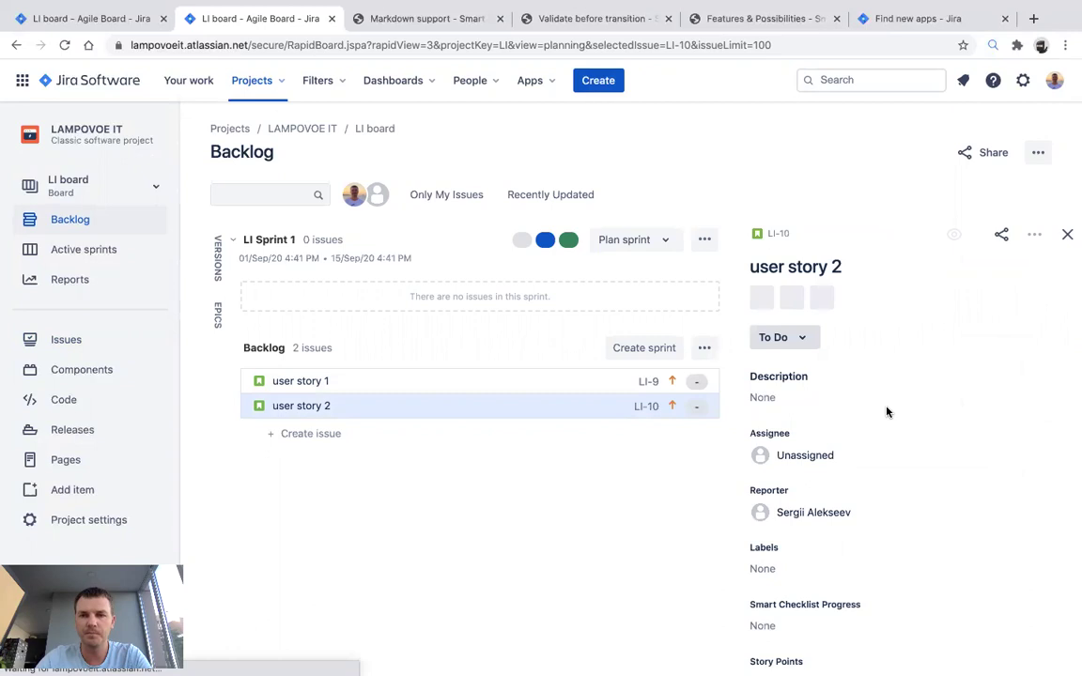
scroll(886, 411, down, 5)
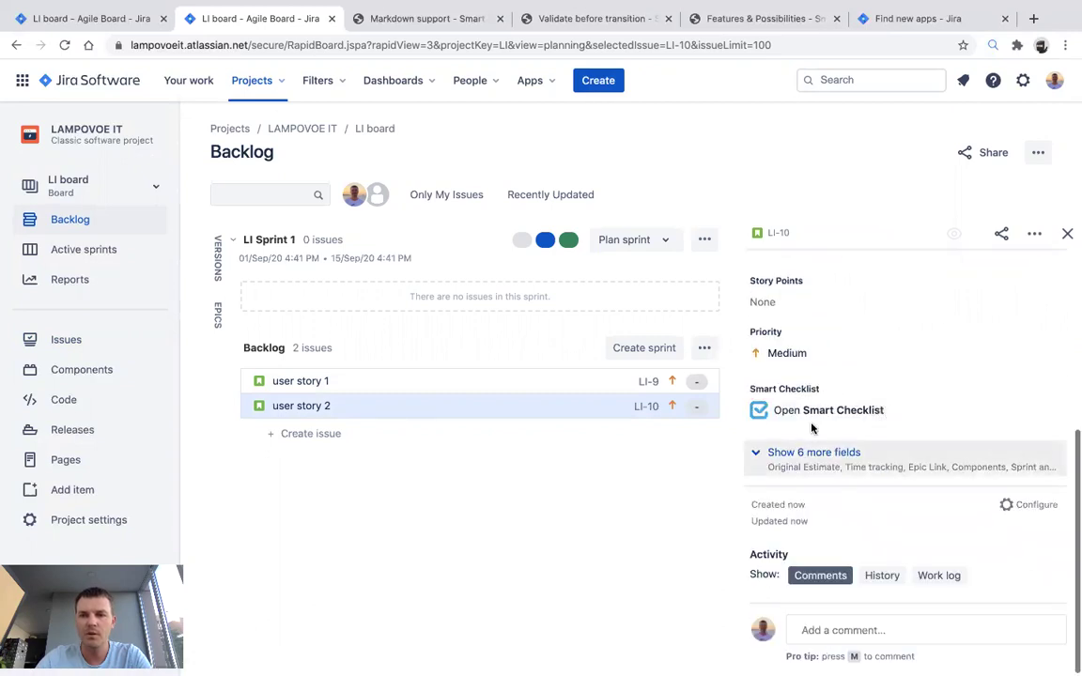
click(862, 410)
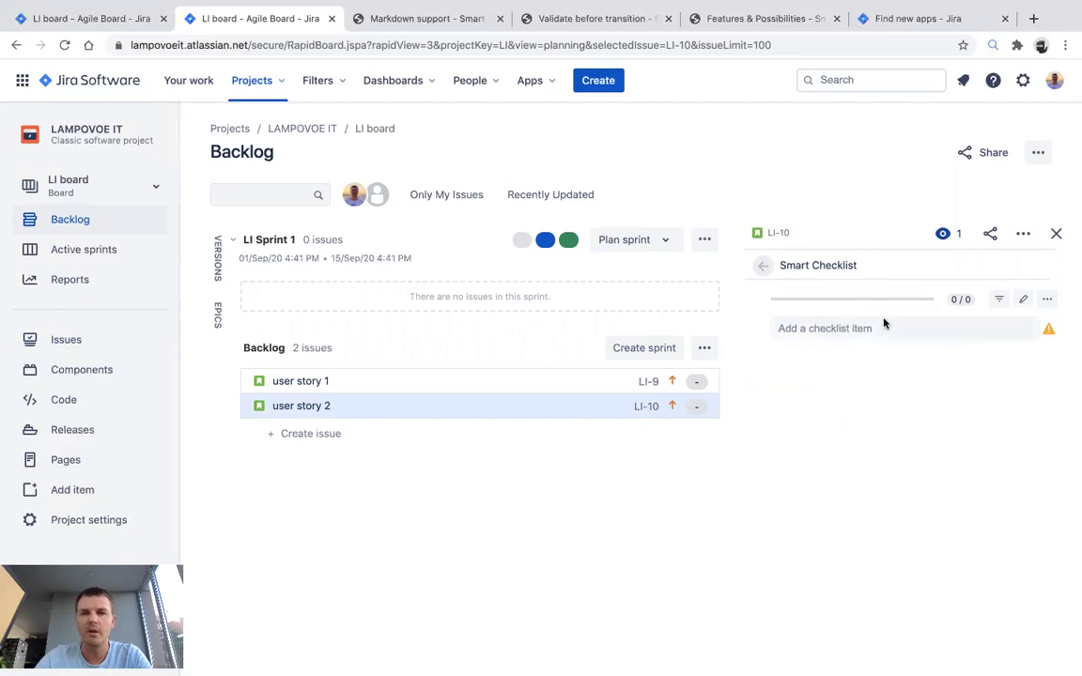
click(1046, 299)
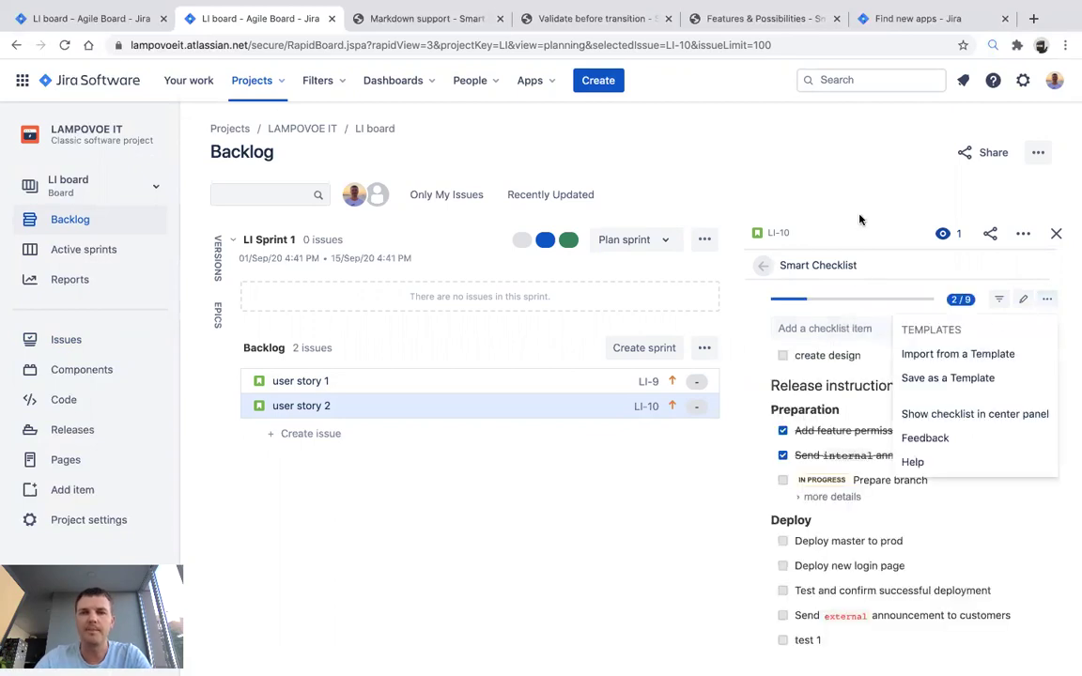
click(925, 276)
scroll(840, 295, up, 2)
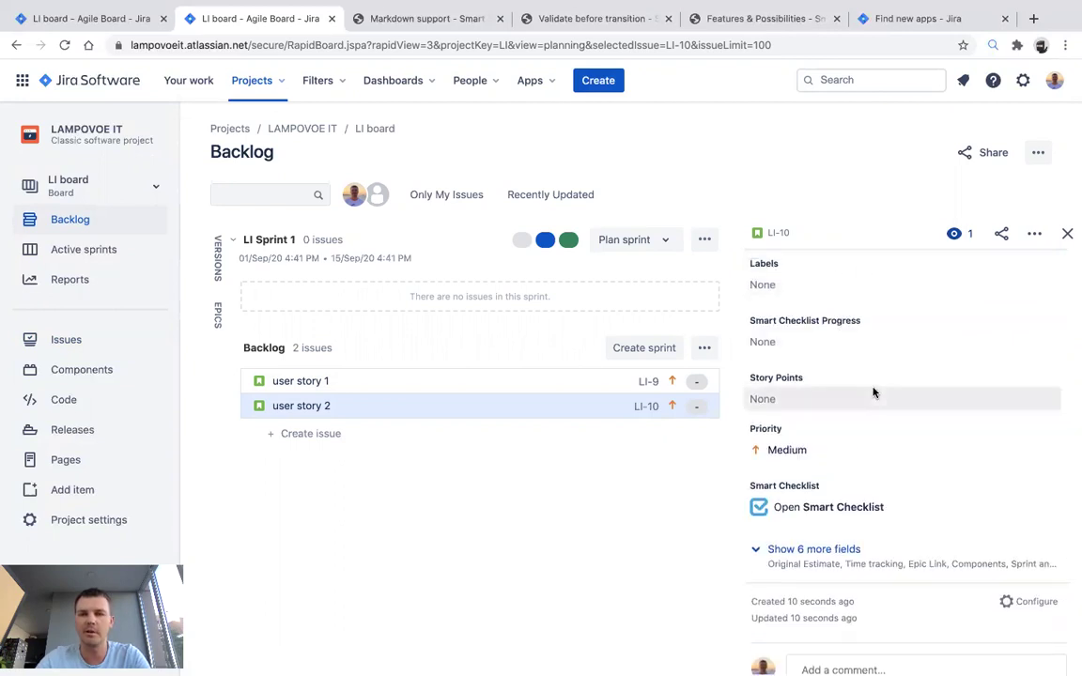
scroll(873, 391, up, 2)
scroll(874, 413, down, 3)
click(874, 441)
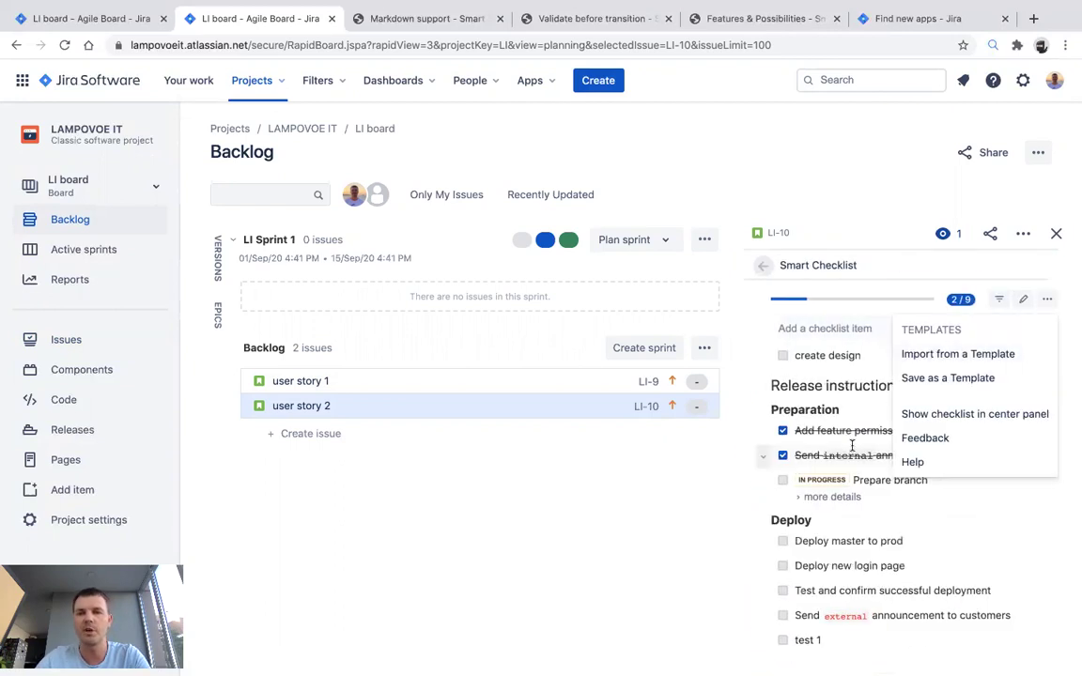
click(947, 511)
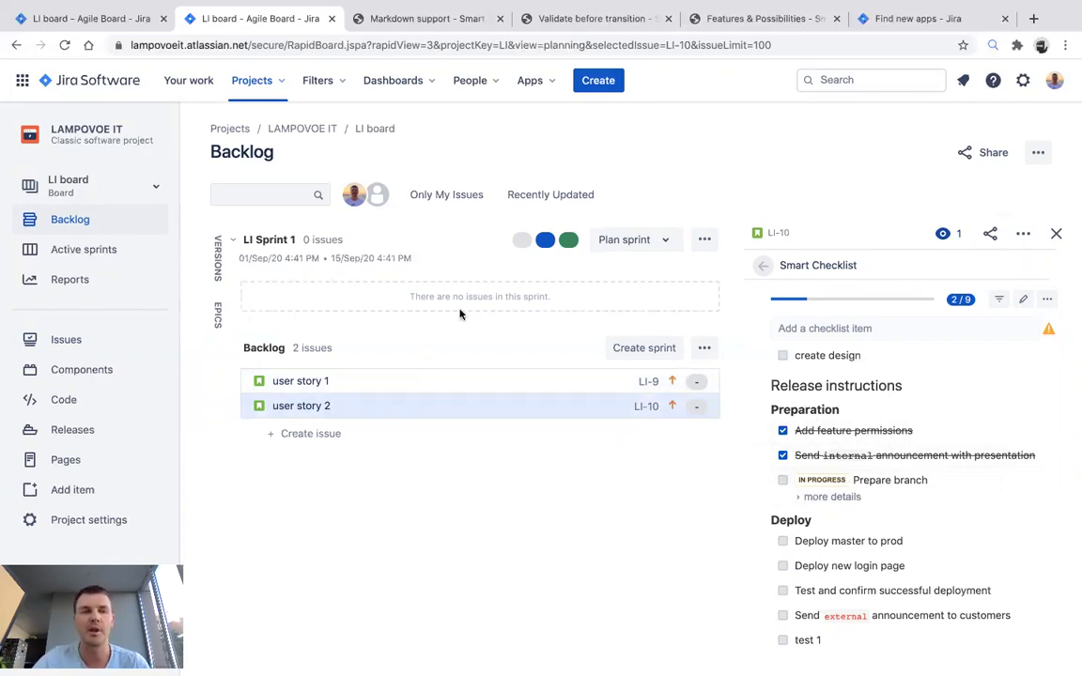
- Open the LAMPOVOE IT project settings and look for the workflows, screens and fields options
click(88, 520)
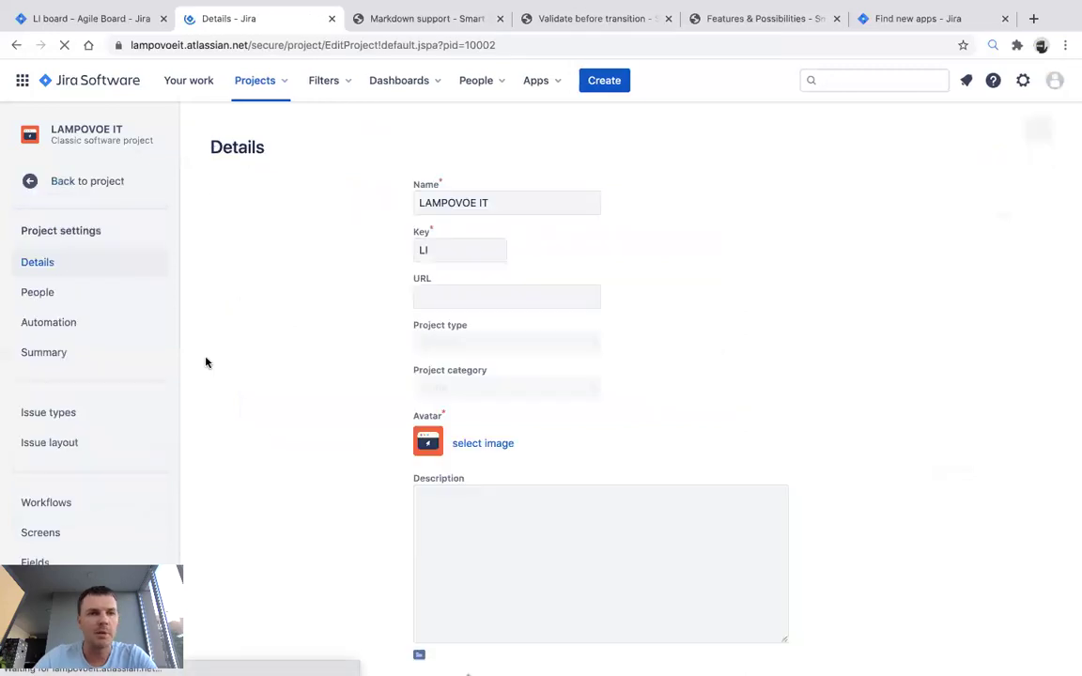
scroll(130, 430, down, 2)
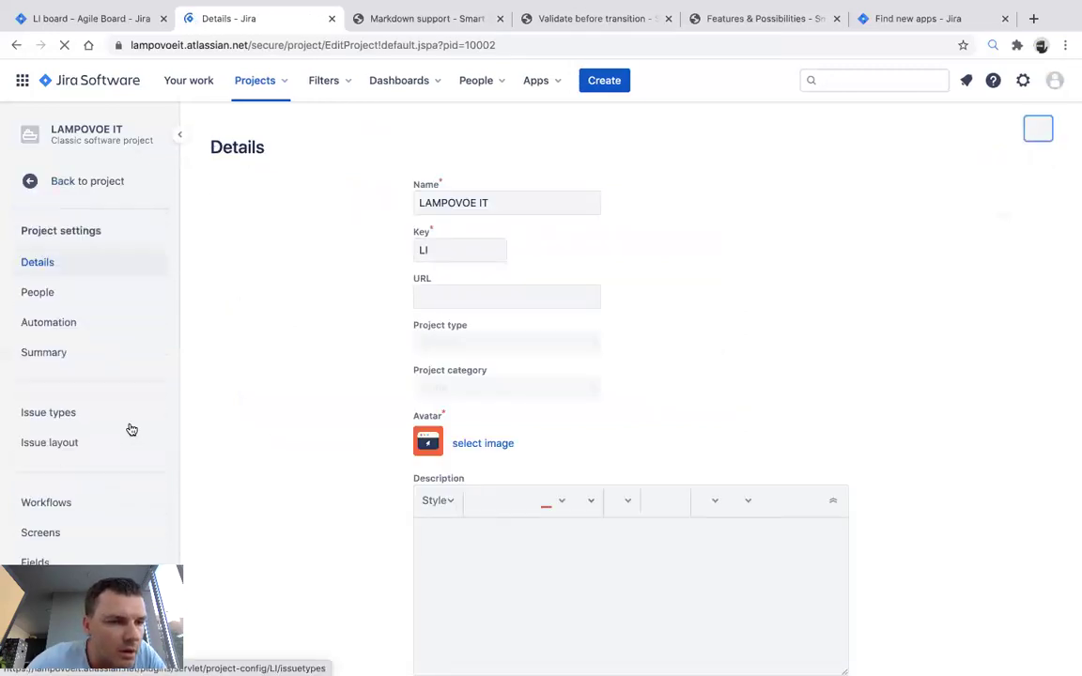
scroll(75, 432, down, 1)
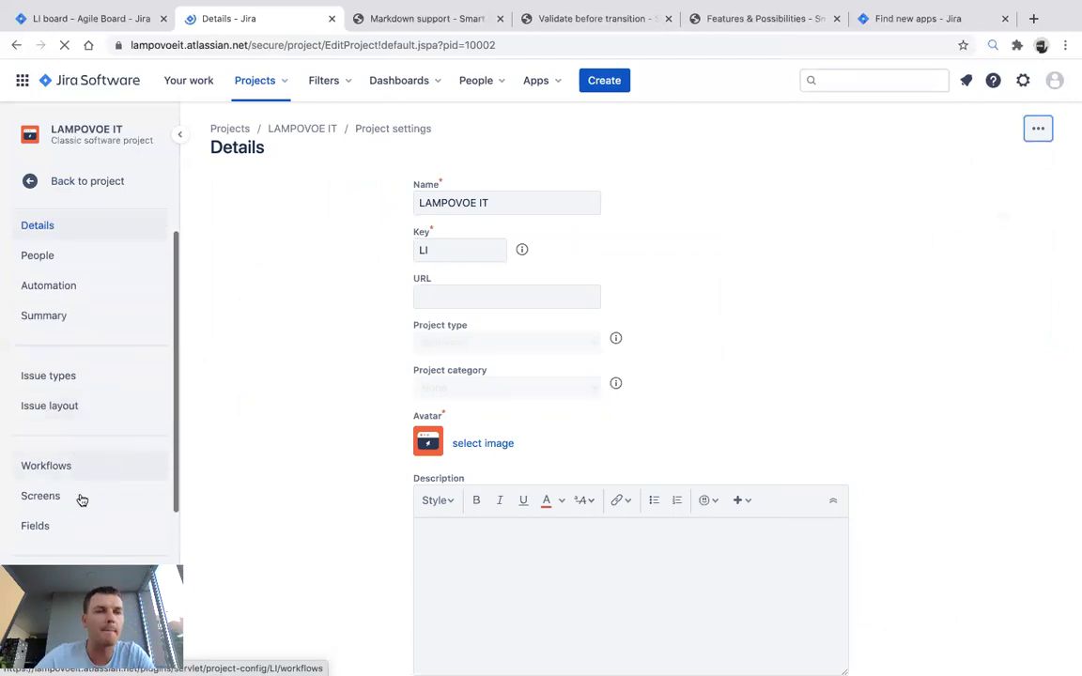
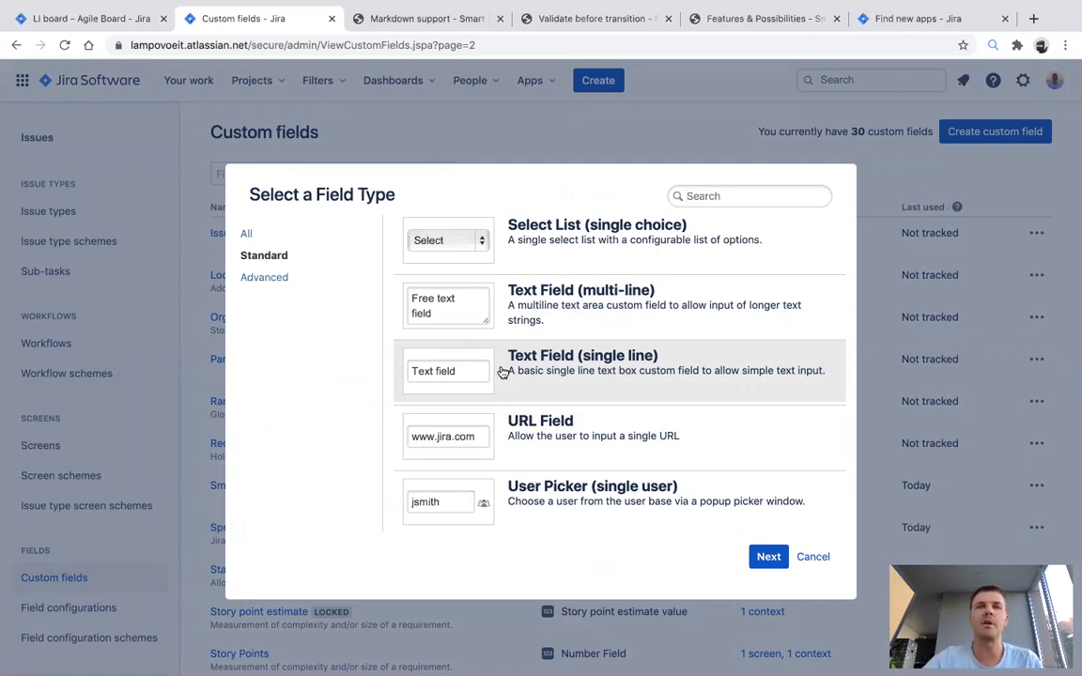
- Look over the Features & Possibilities documentation page and return to the custom field type selection in Jira
click(701, 18)
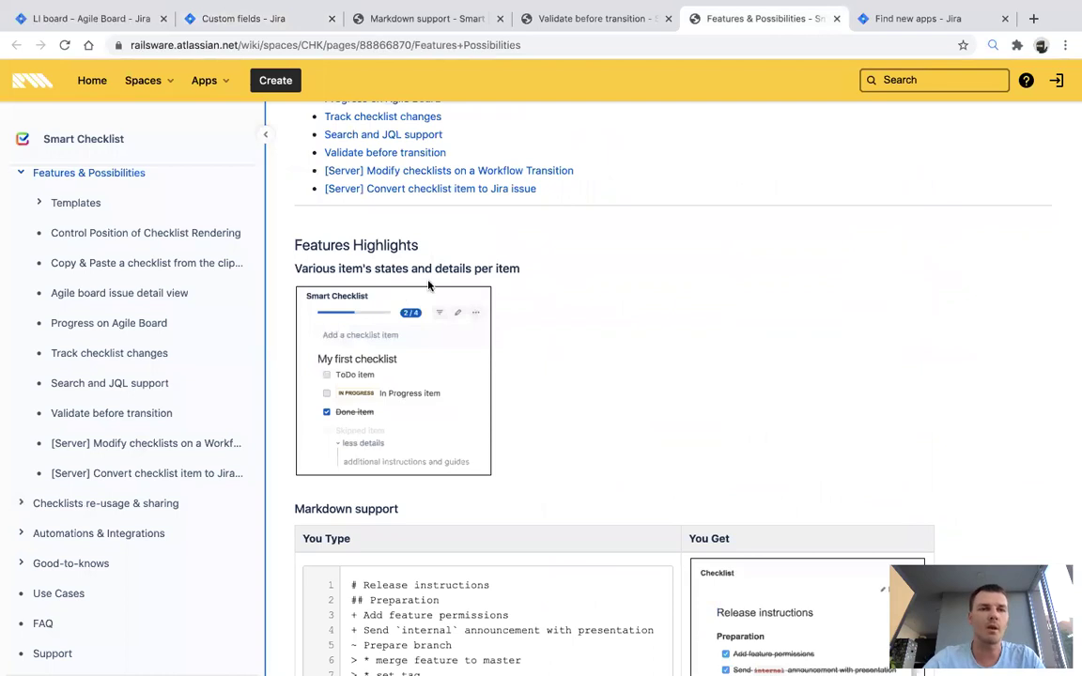
scroll(428, 285, up, 2)
scroll(430, 283, down, 1)
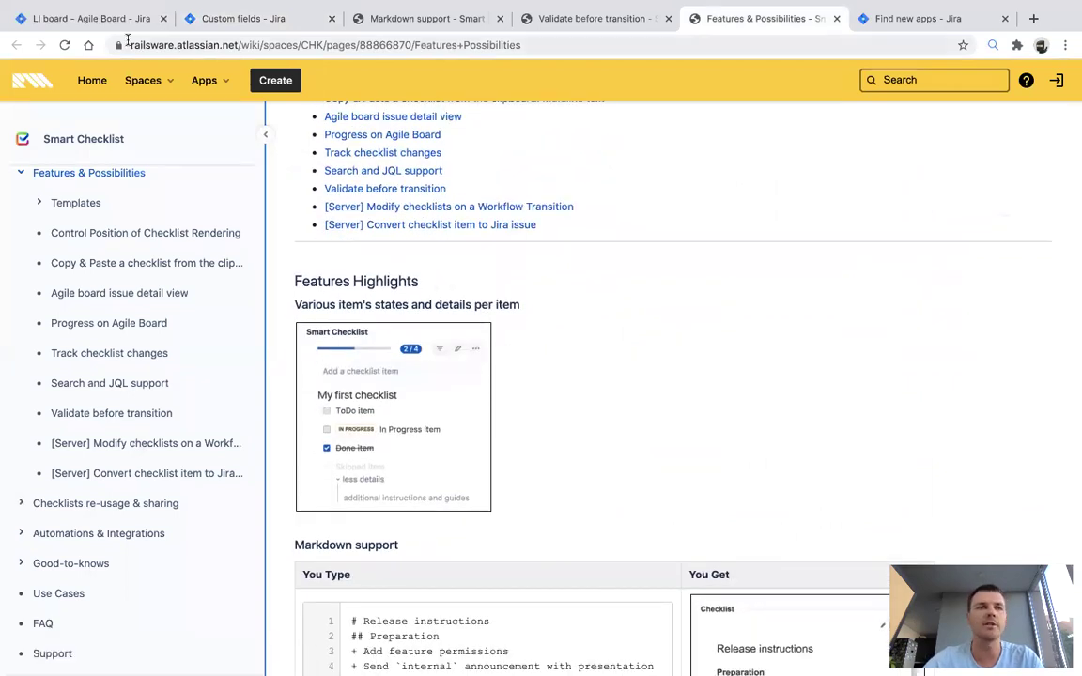
click(226, 20)
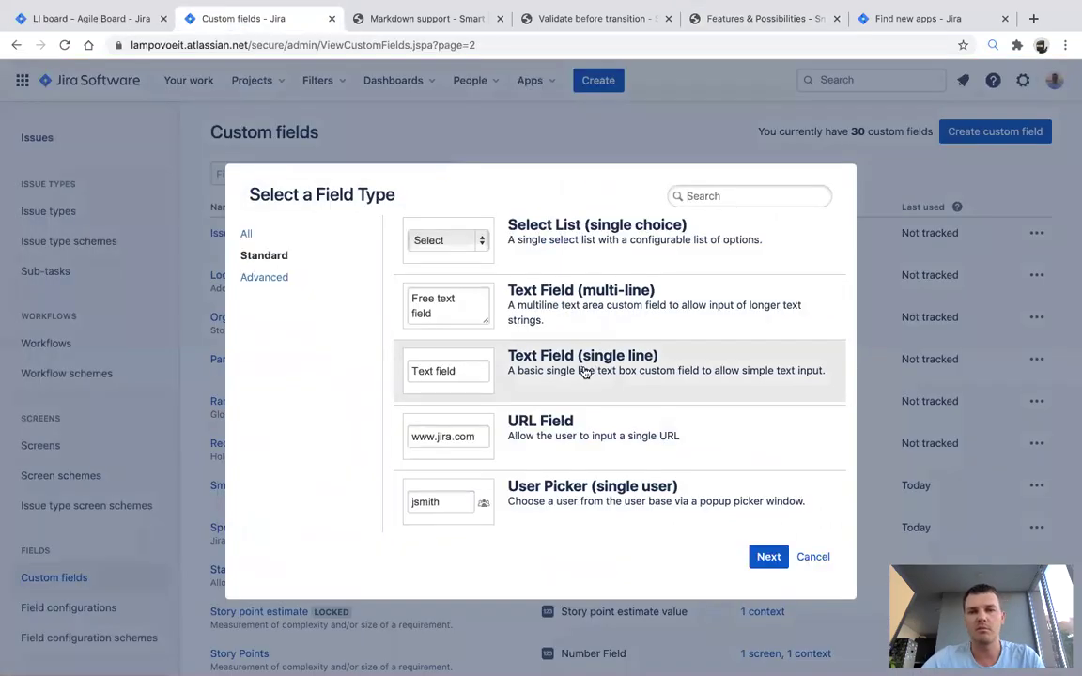
click(449, 372)
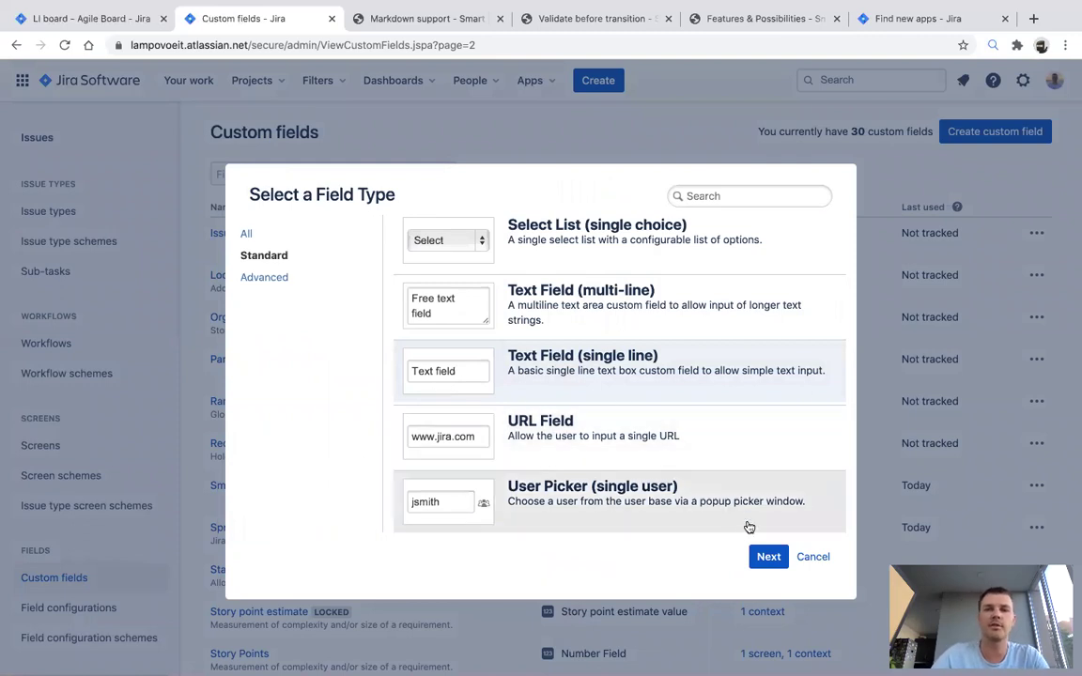
click(768, 558)
click(395, 255)
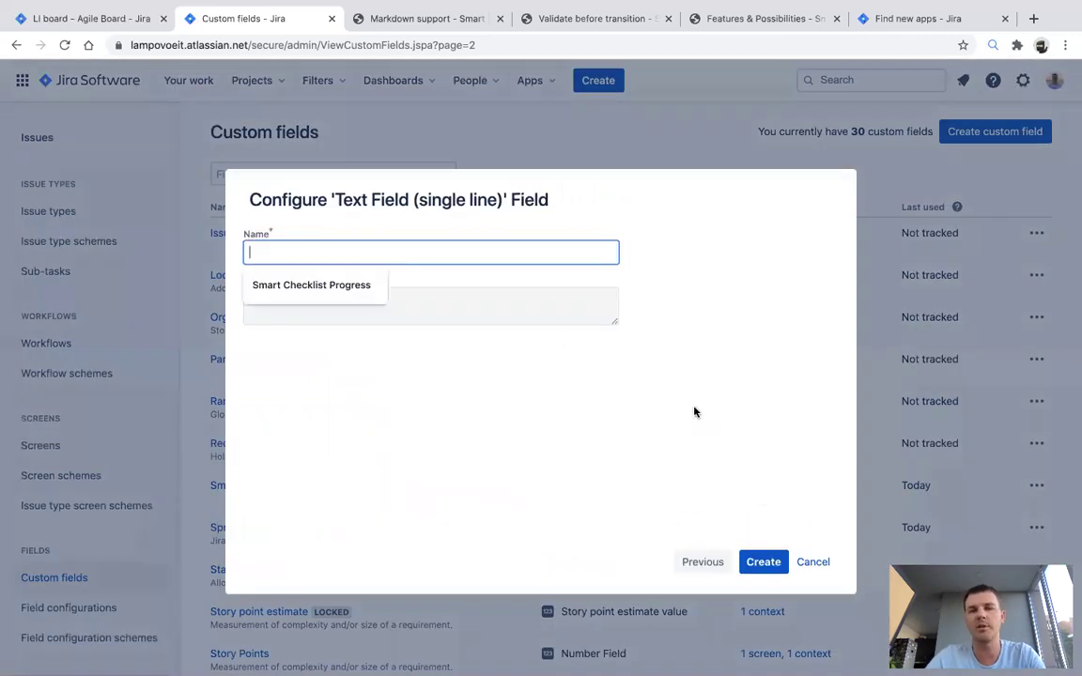
click(695, 411)
click(425, 248)
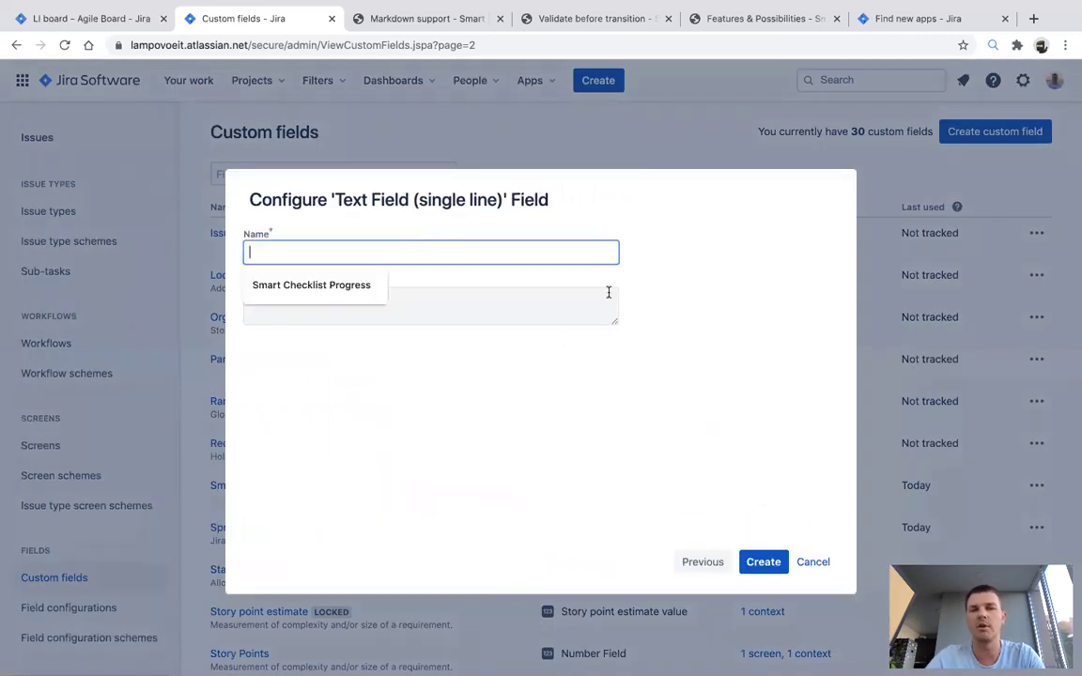
click(813, 563)
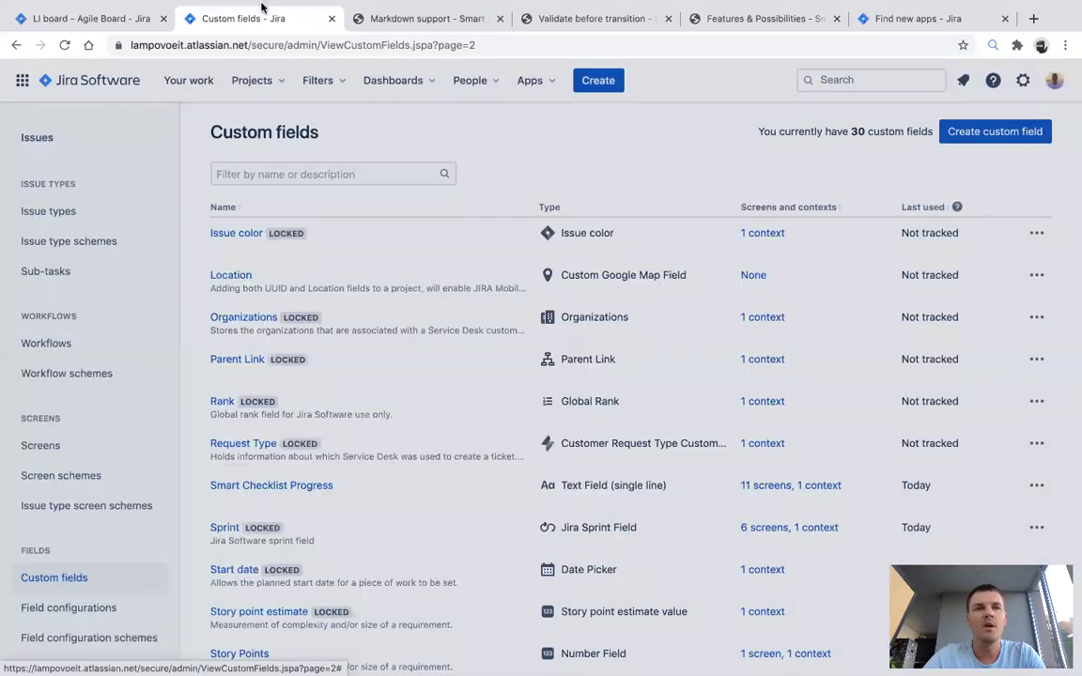
- In the LI board's card layout settings, add the Smart Checklist Progress field to the backlog cards
click(132, 18)
click(331, 19)
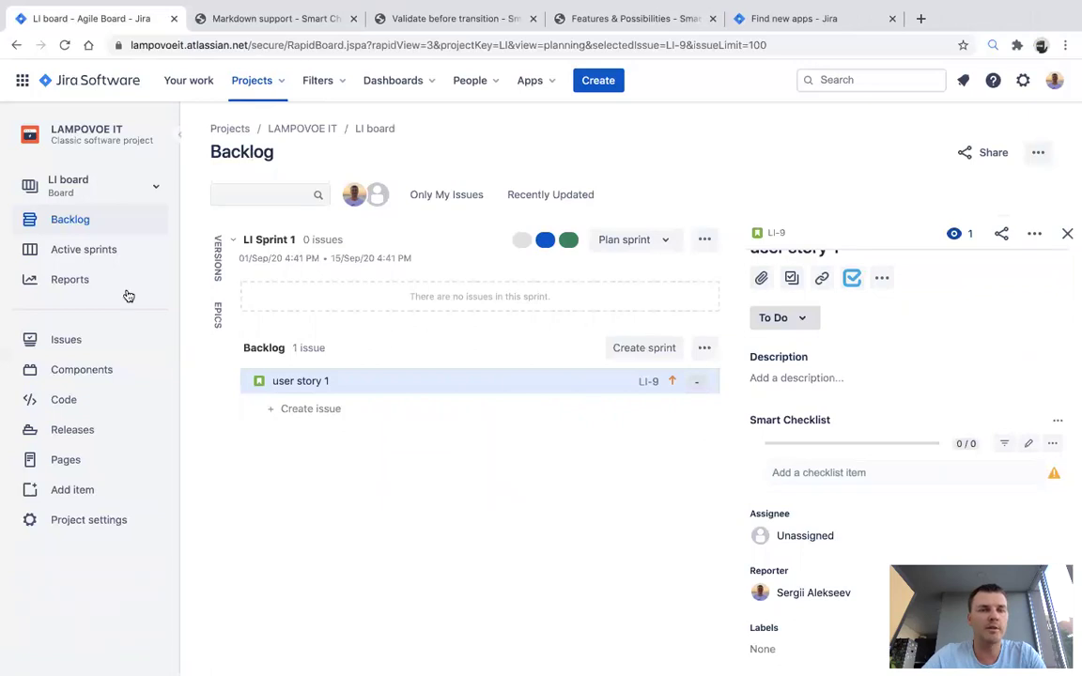
click(1038, 152)
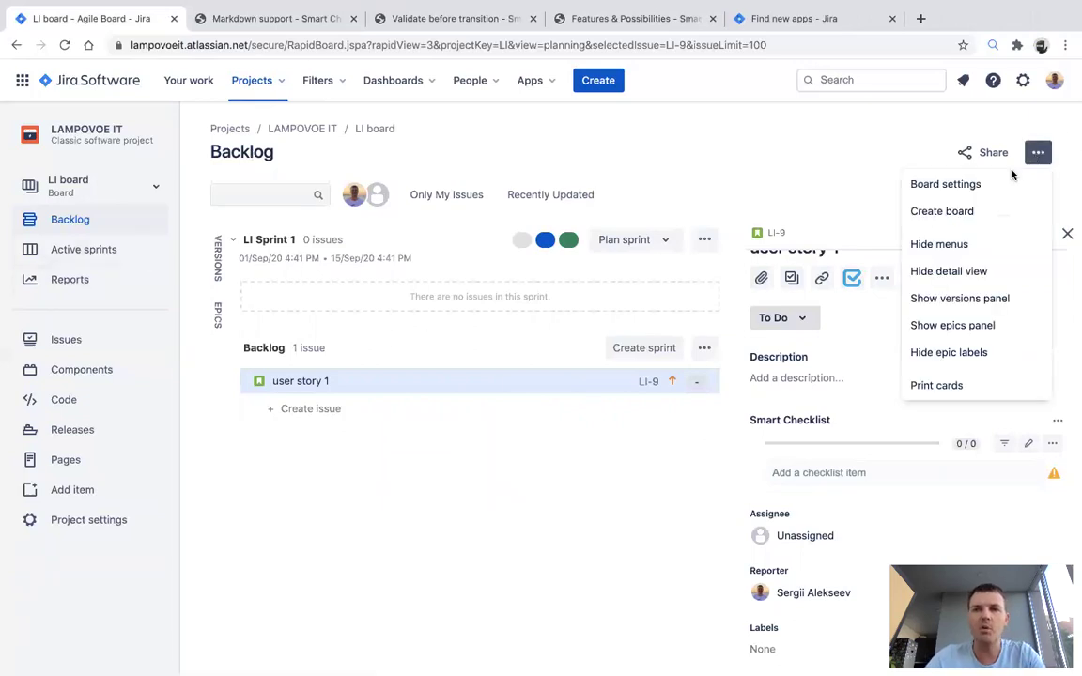
click(1006, 183)
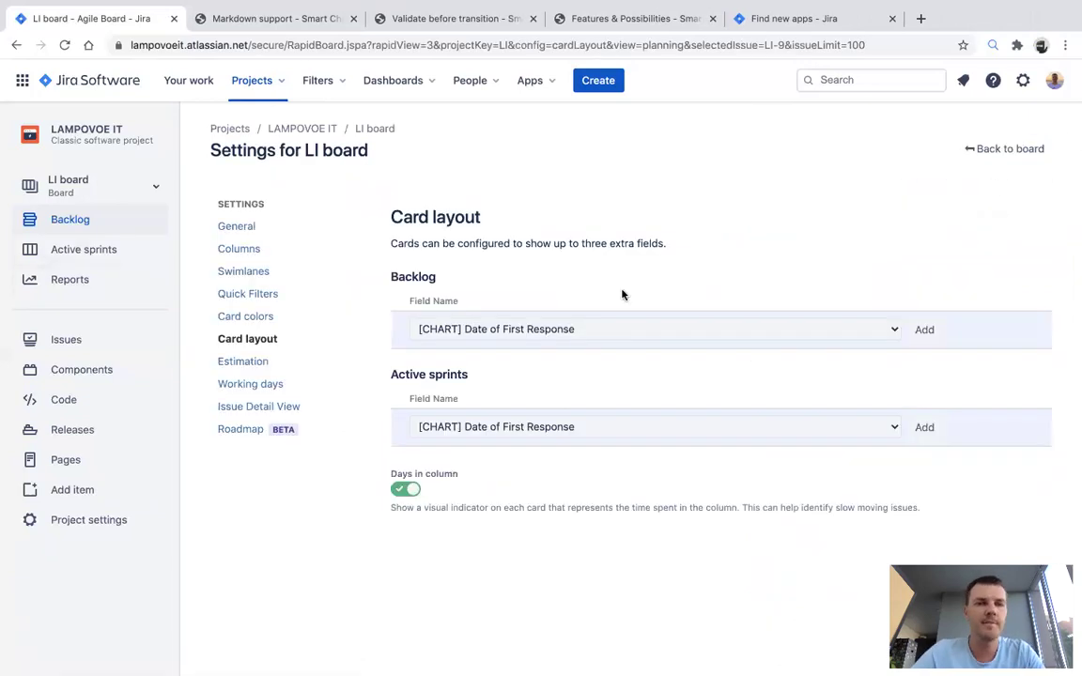
click(596, 331)
scroll(524, 360, down, 10)
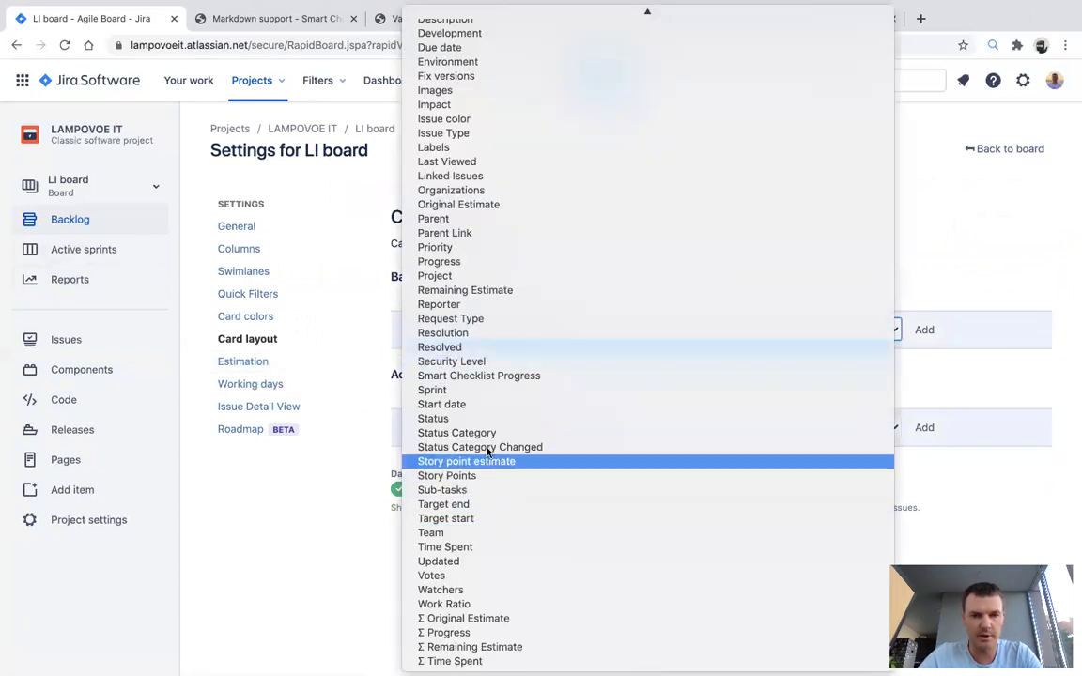
click(491, 376)
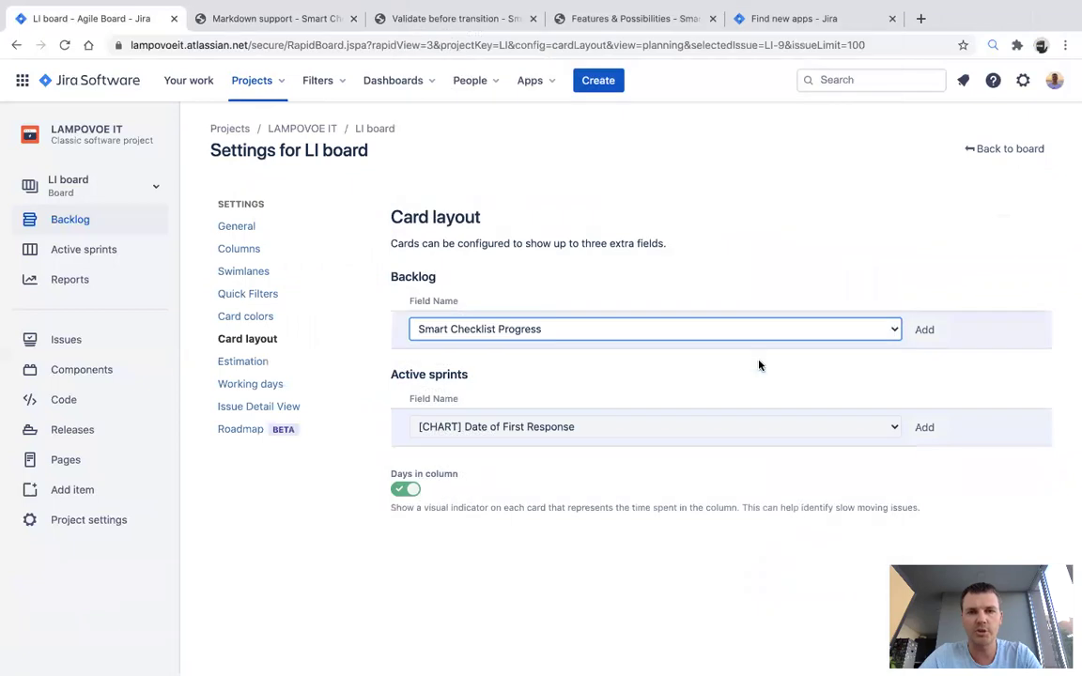
click(927, 334)
- Add the Smart Checklist Progress field to the active sprints cards and return to the board's backlog
click(526, 466)
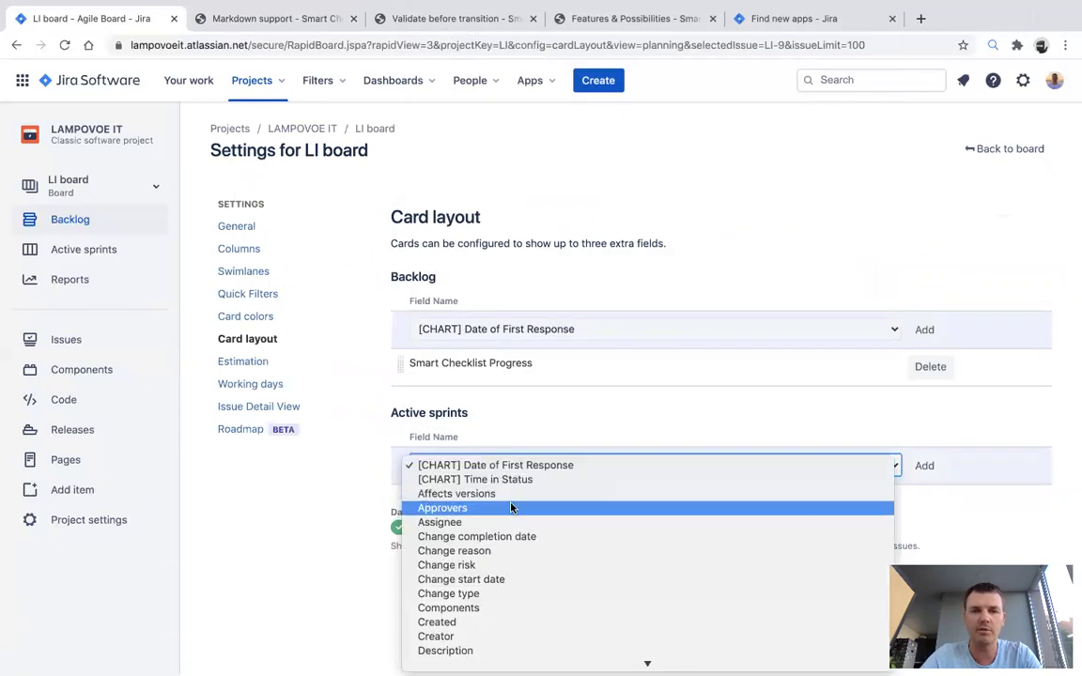
scroll(512, 508, down, 10)
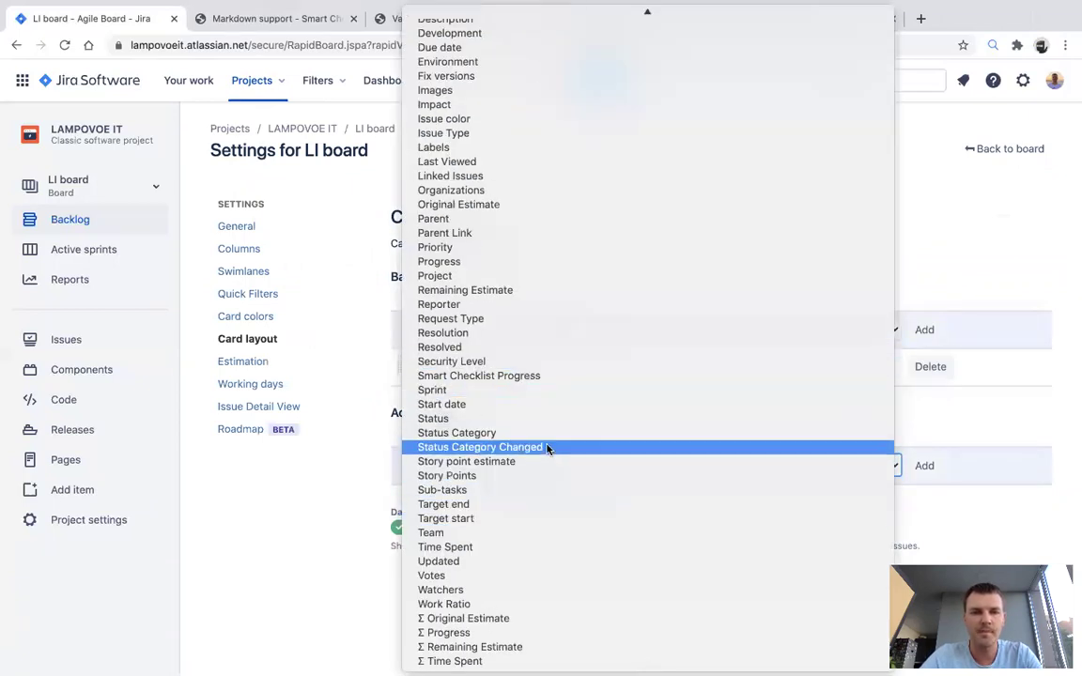
click(546, 376)
click(922, 479)
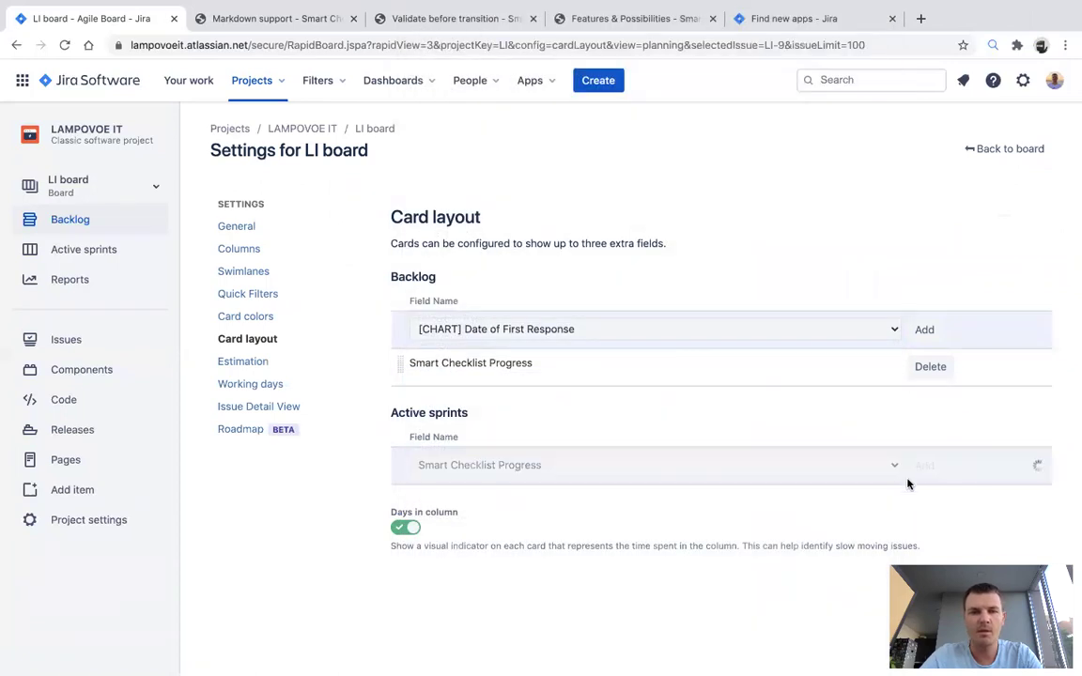
click(990, 149)
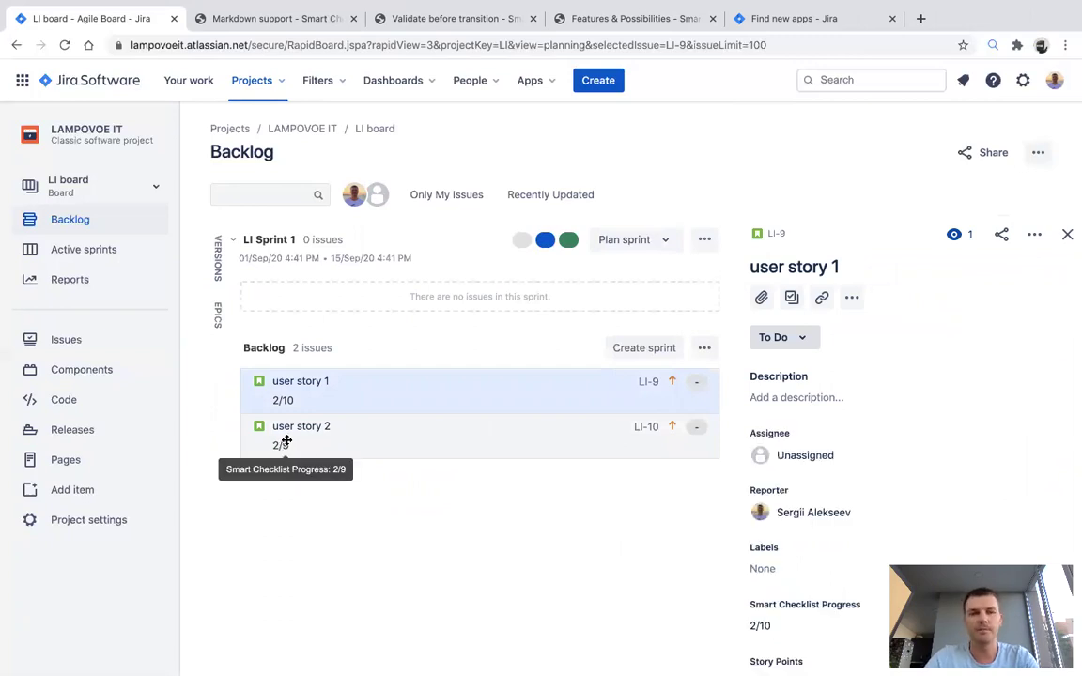
- Move user story 1 from the backlog into LI Sprint 1 and open the active sprint board
scroll(758, 497, down, 5)
scroll(757, 498, up, 5)
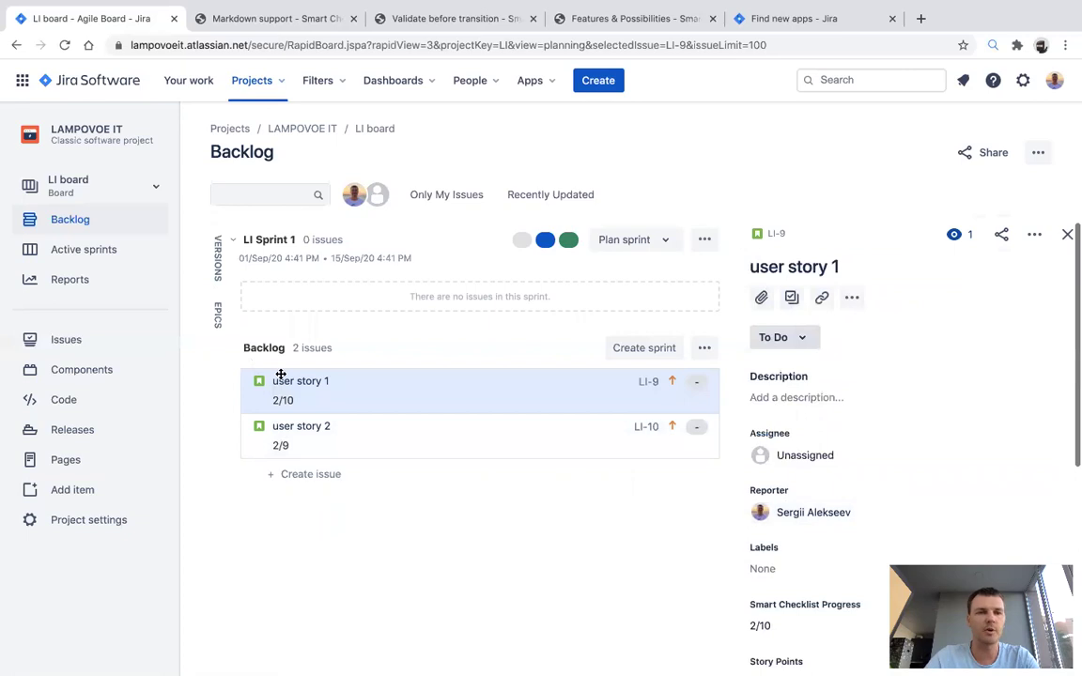
drag(377, 380, 390, 284)
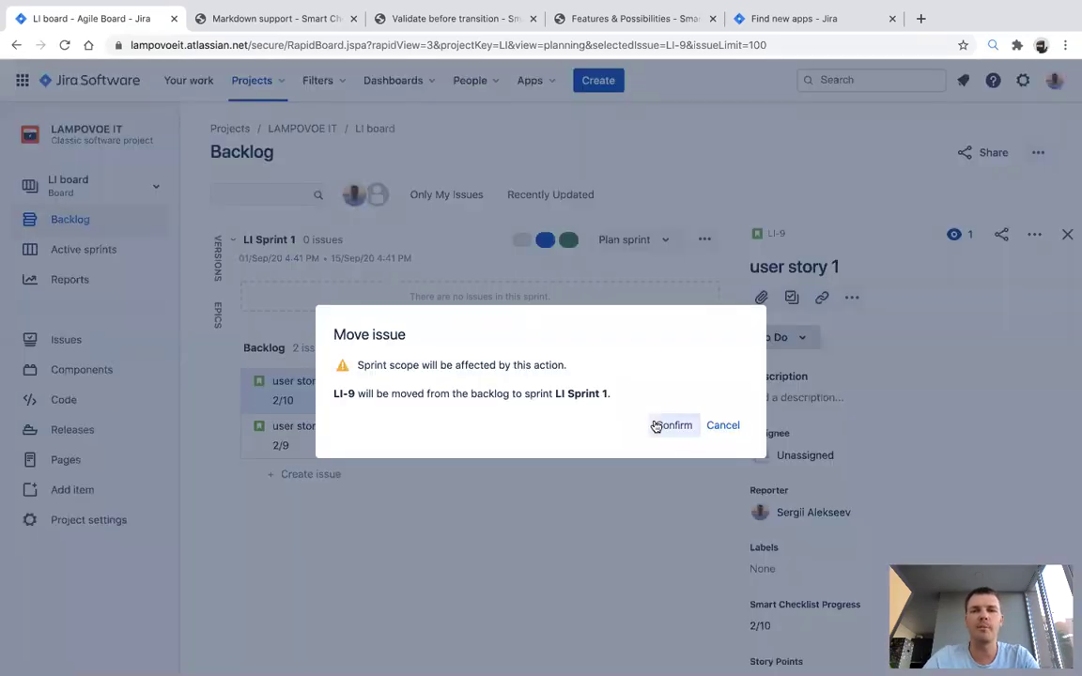
click(657, 425)
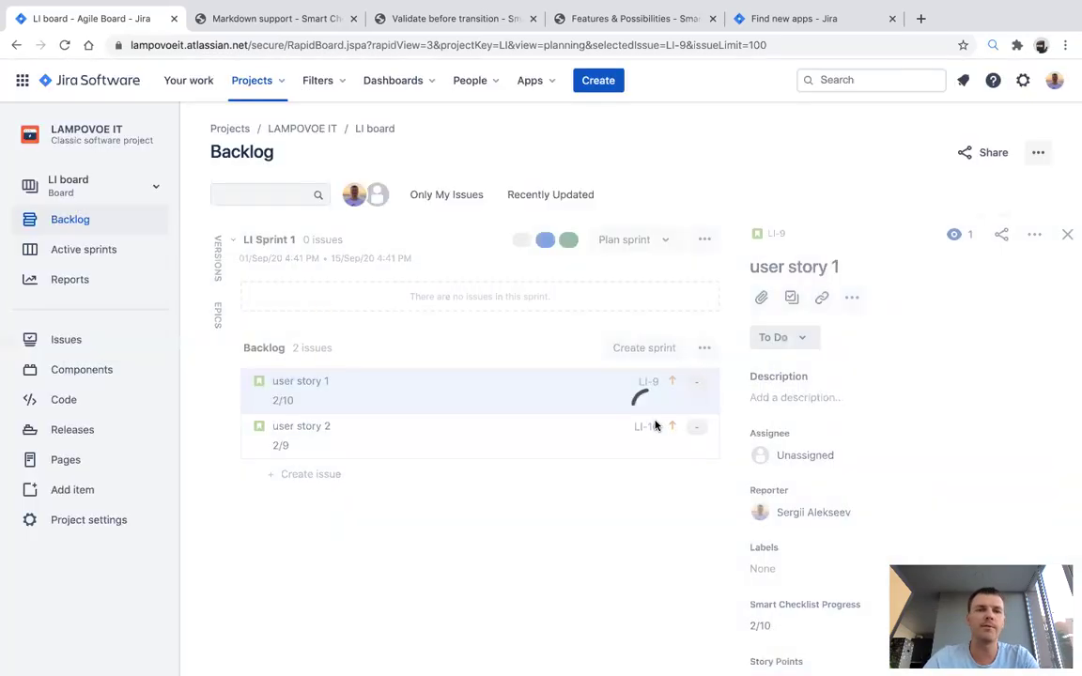
click(104, 259)
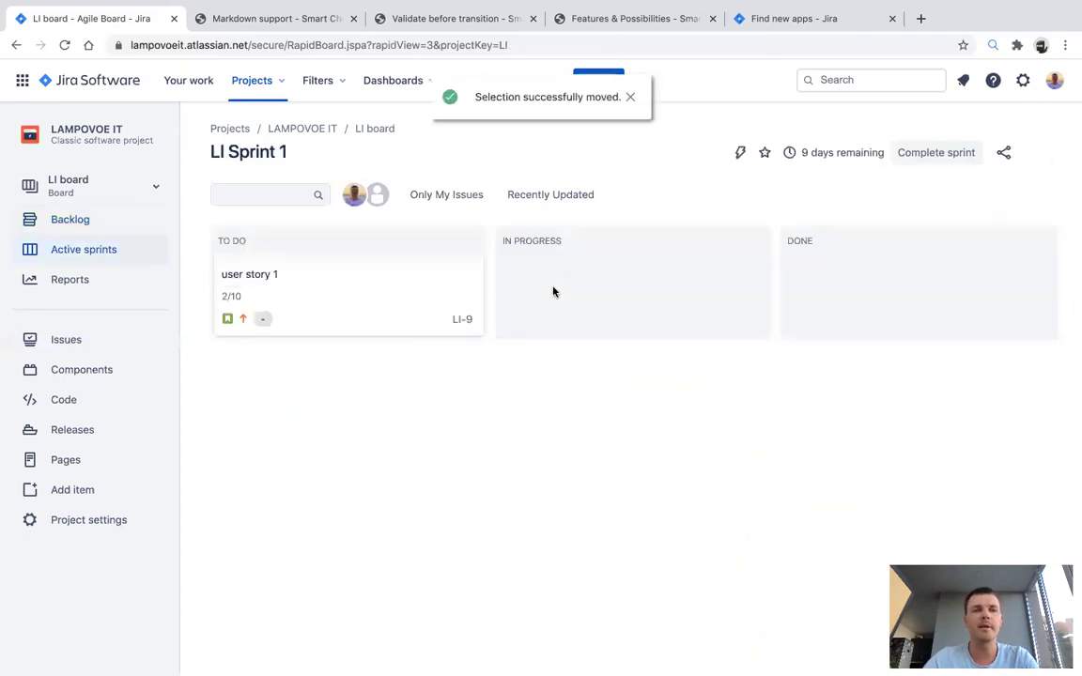
- Mark the Prepare branch item as done in user story 1's Smart Checklist and close the story
click(356, 296)
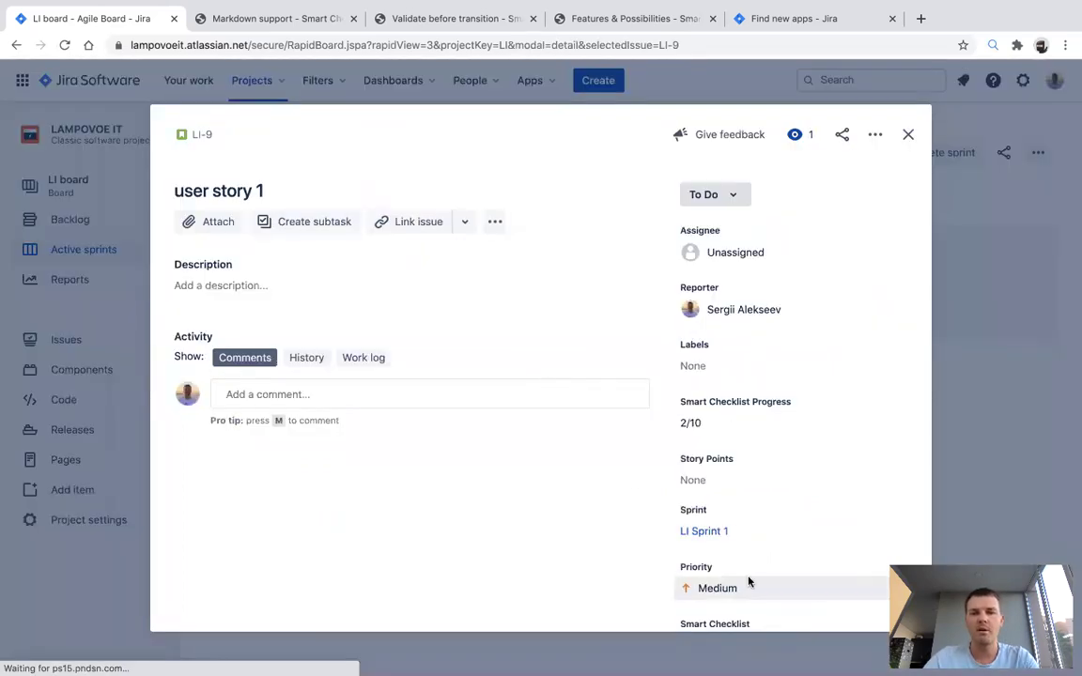
click(748, 586)
key(Escape)
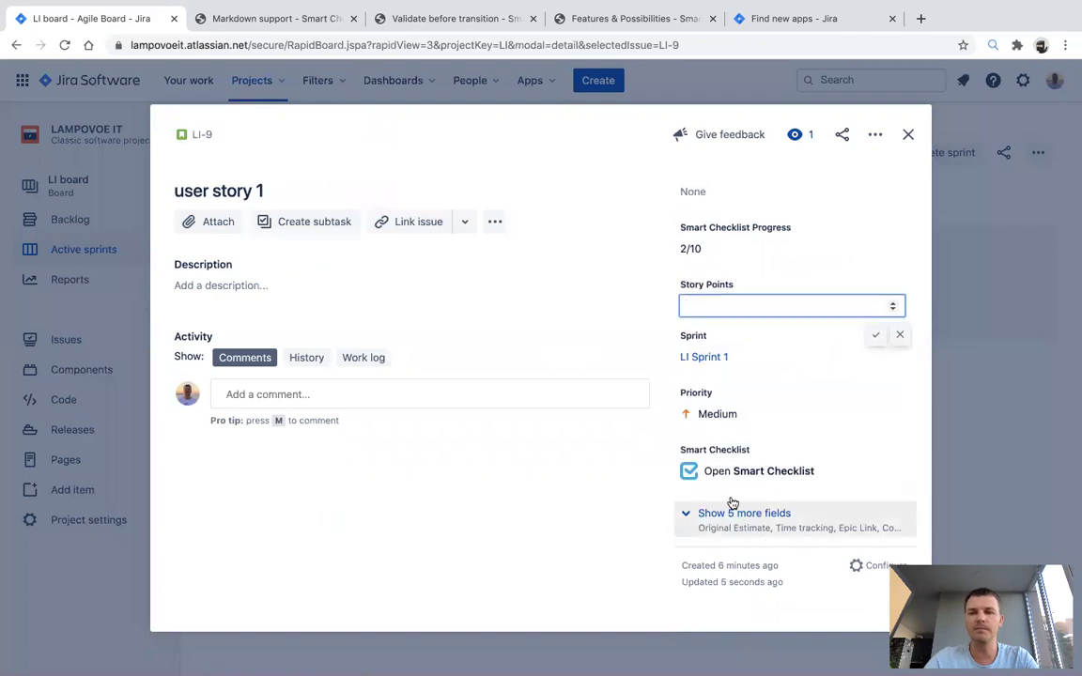
click(749, 477)
scroll(756, 371, down, 1)
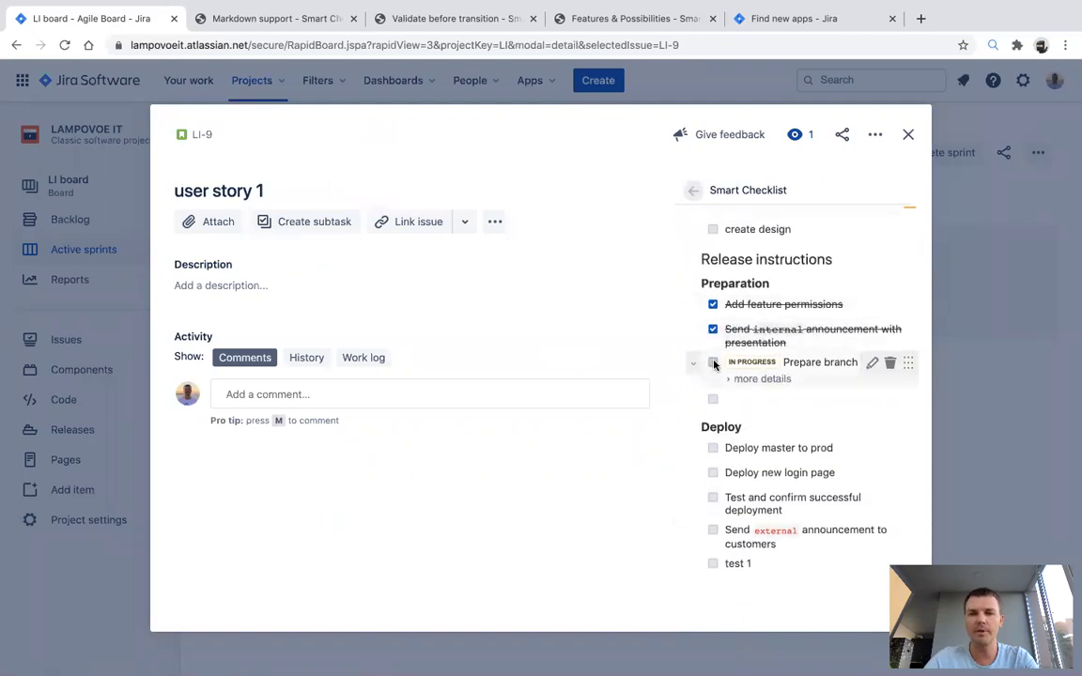
click(713, 363)
click(964, 294)
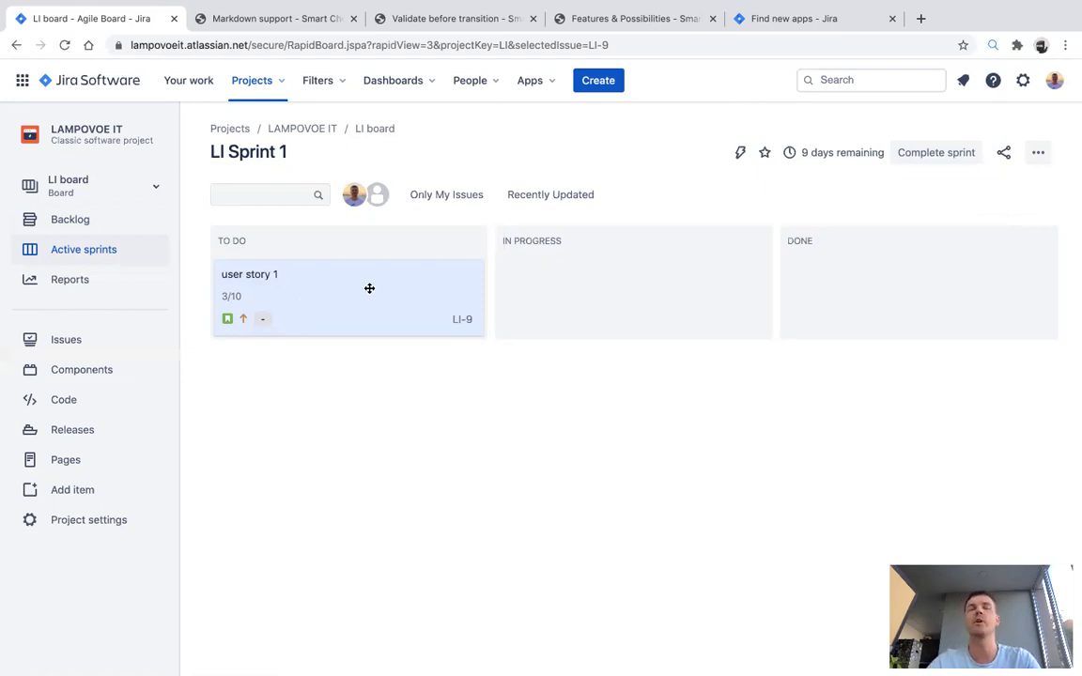
- Move user story 1 from To Do to In Progress and review its Smart Checklist
drag(331, 289, 592, 293)
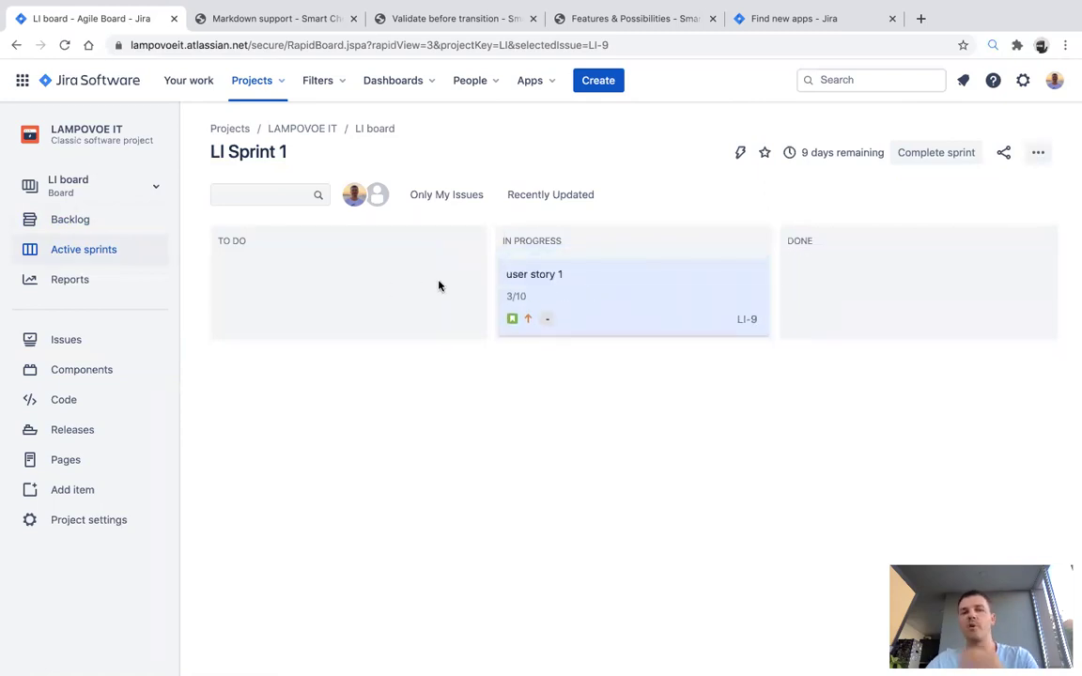
click(556, 287)
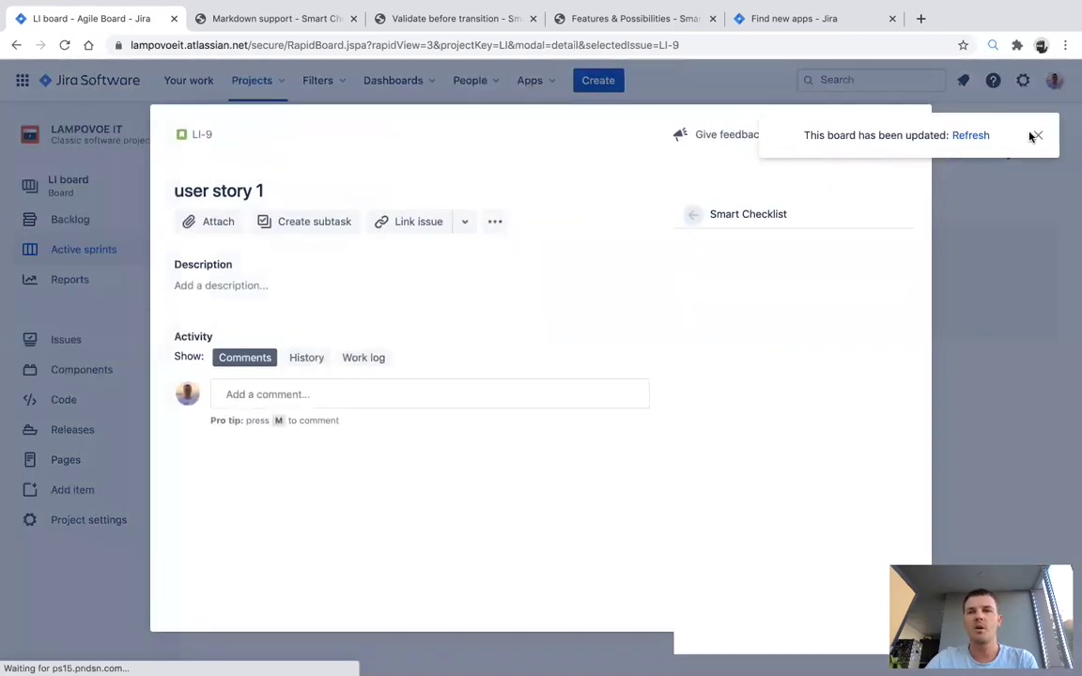
click(1034, 136)
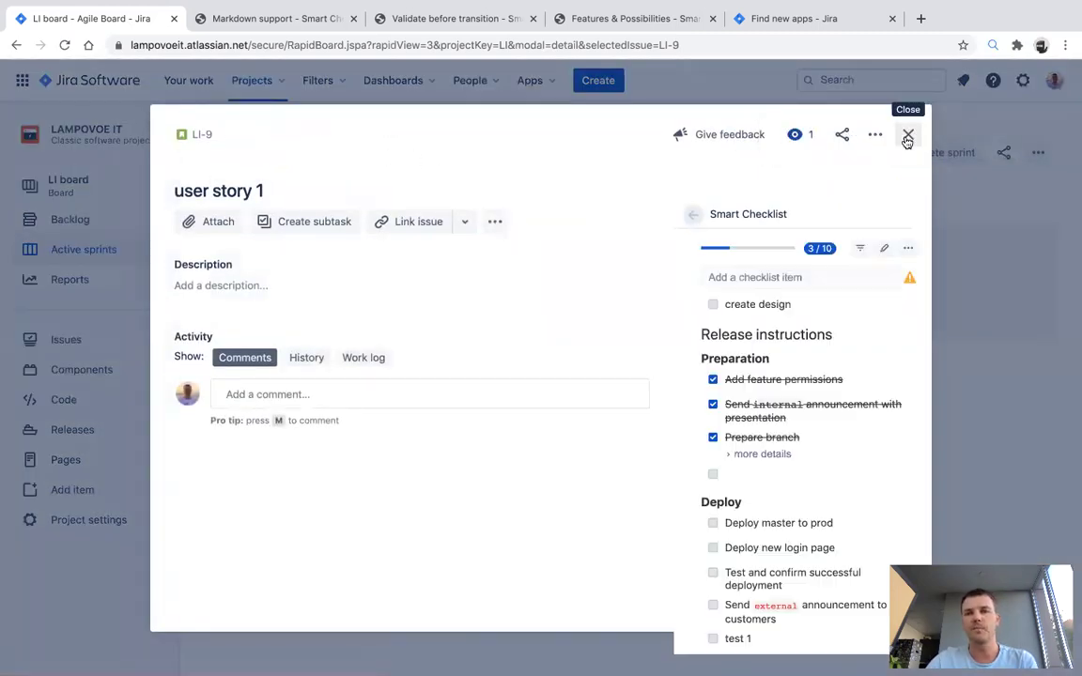
click(907, 139)
- Try to move user story 1 from In Progress to Done, repeating the attempt once
drag(671, 280, 882, 288)
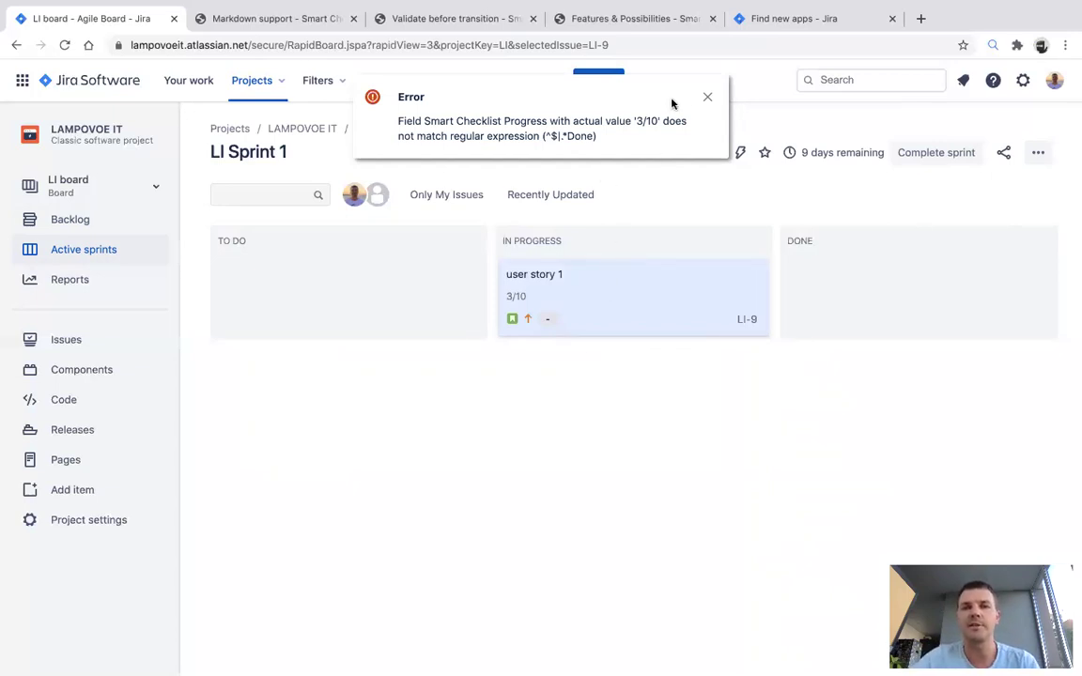
click(706, 97)
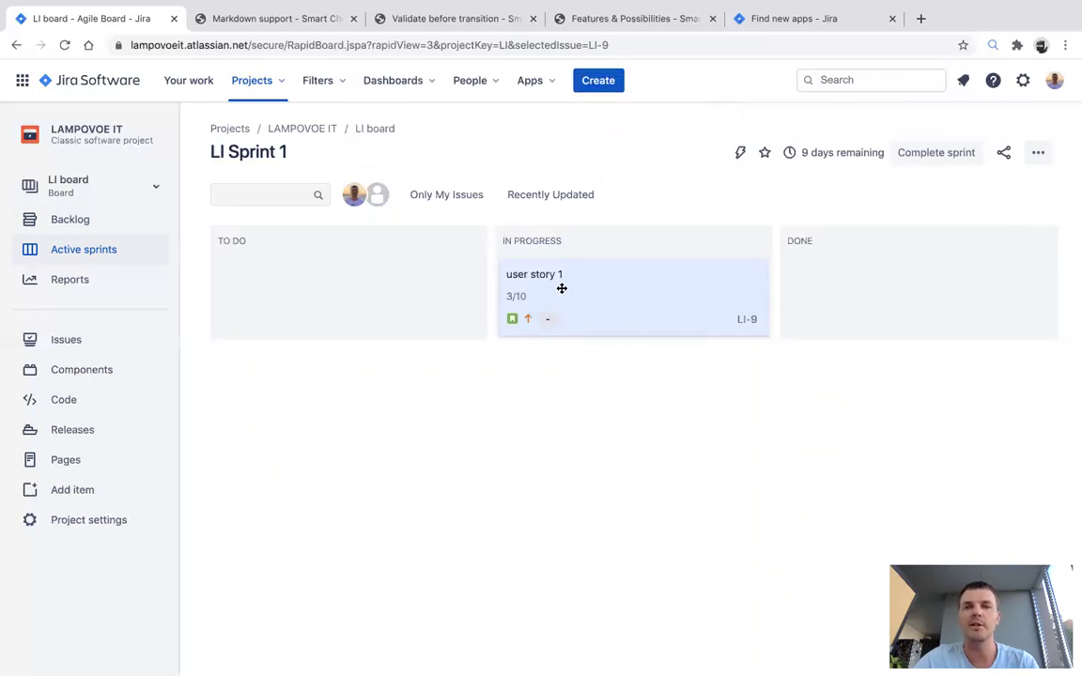
drag(532, 286, 816, 283)
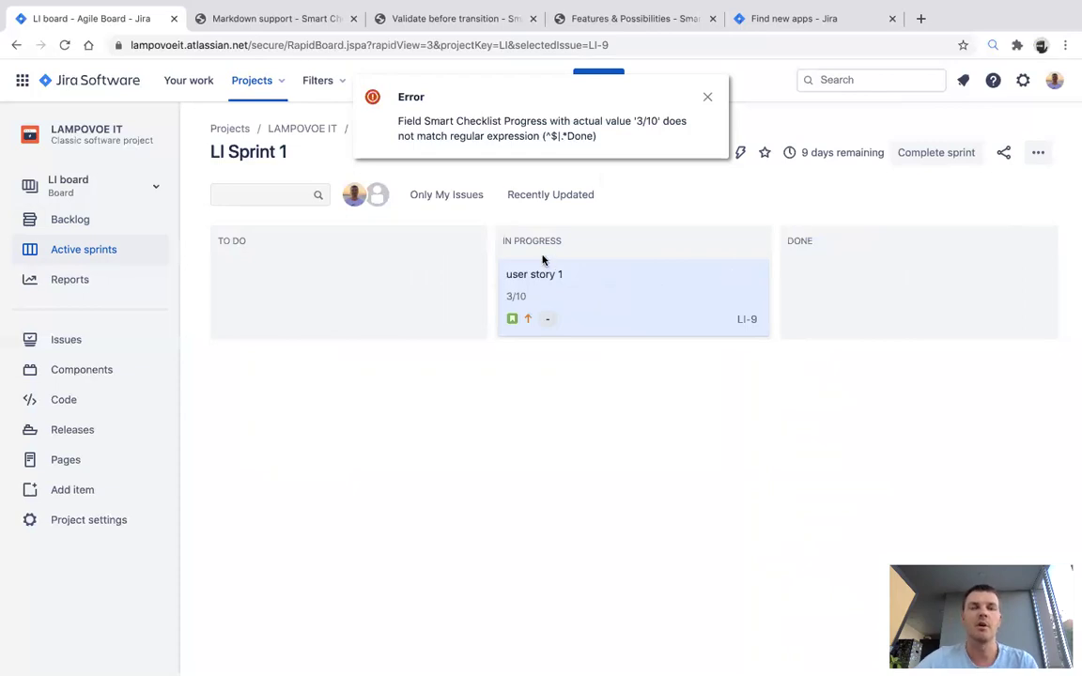
click(707, 97)
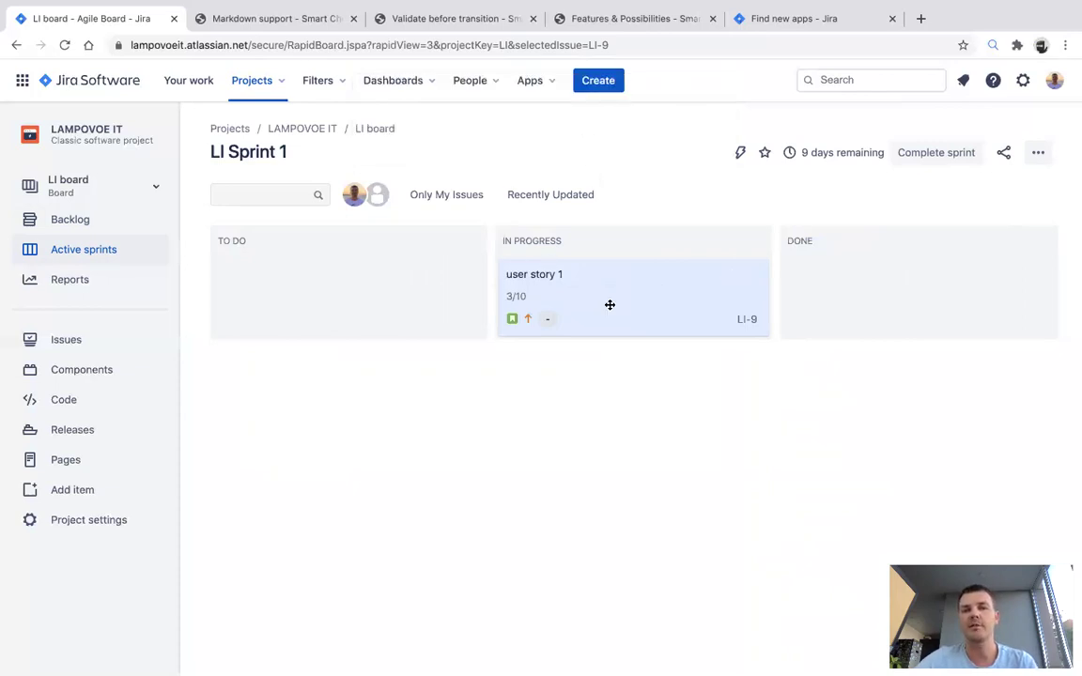
- Mark the blank Preparation item and all Deploy items as done in user story 1's Smart Checklist, then close the story
click(606, 290)
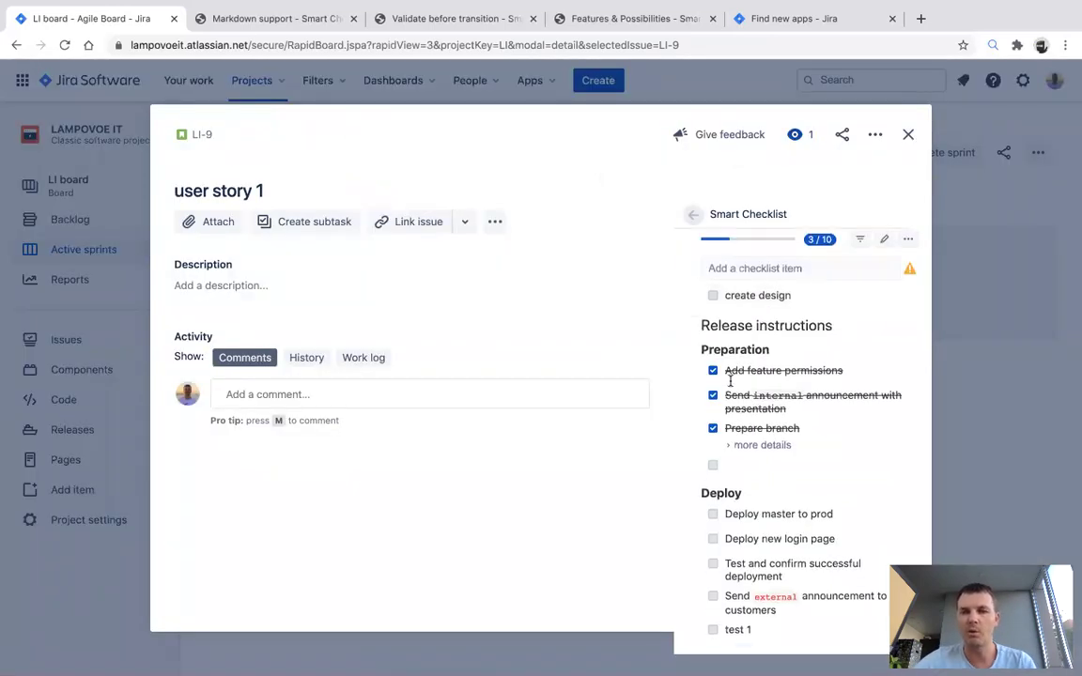
click(713, 464)
click(713, 514)
click(713, 539)
click(713, 563)
click(713, 597)
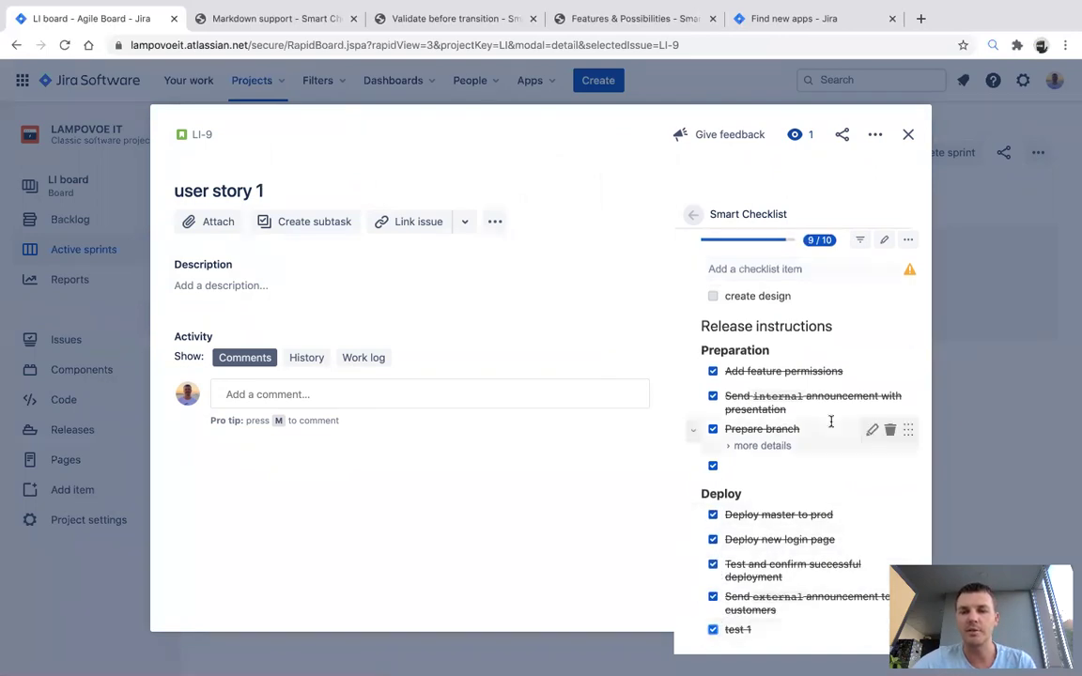
key(Escape)
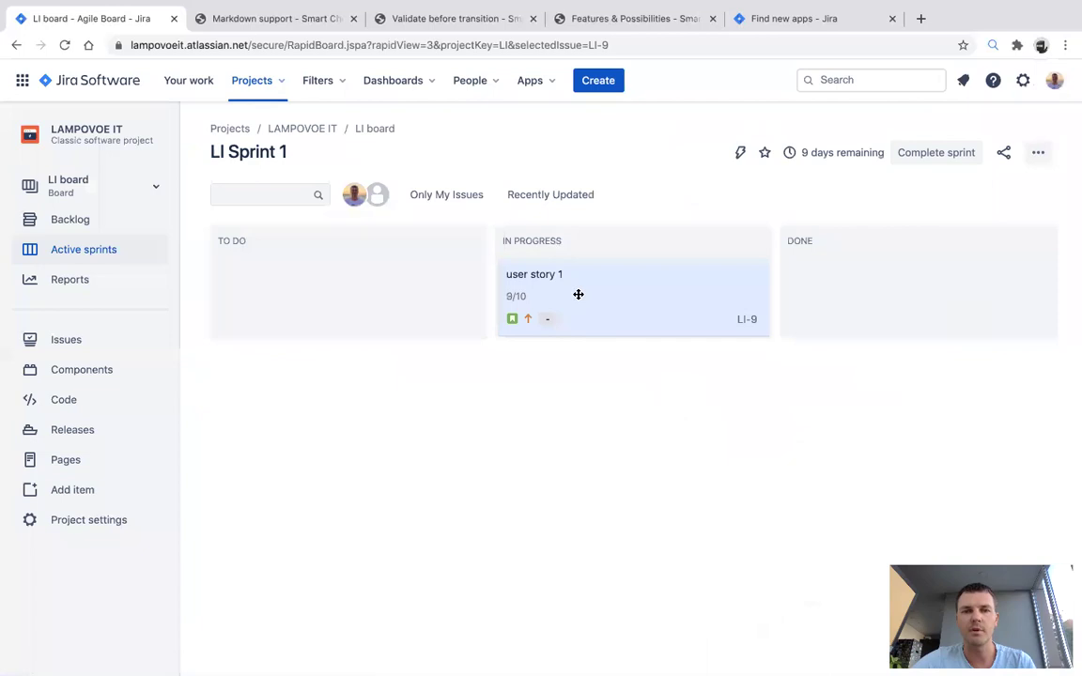
- Mark the create design item as done in user story 1's Smart Checklist and move the story to Done
click(578, 294)
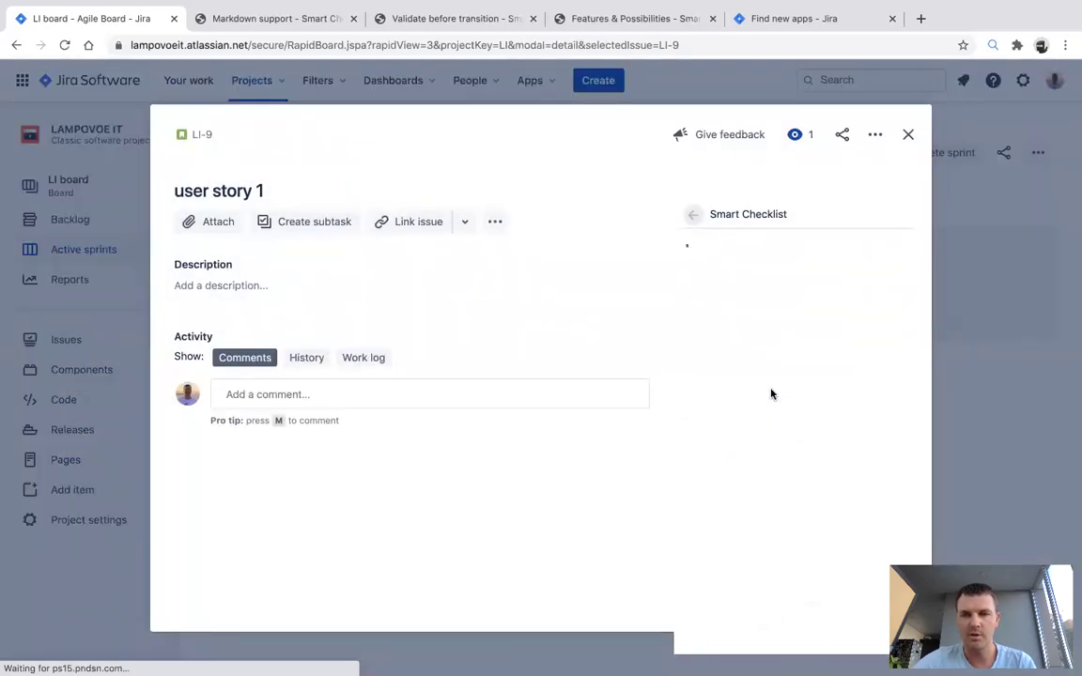
click(753, 447)
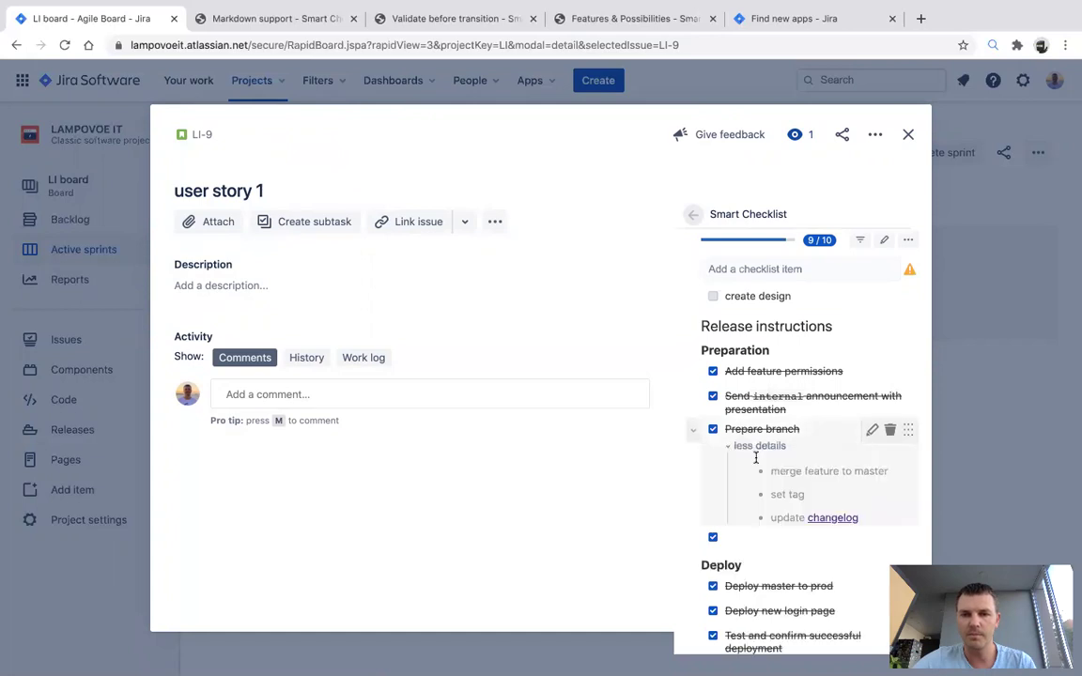
scroll(761, 453, down, 2)
scroll(765, 451, up, 2)
scroll(767, 449, down, 1)
scroll(768, 448, up, 1)
click(712, 305)
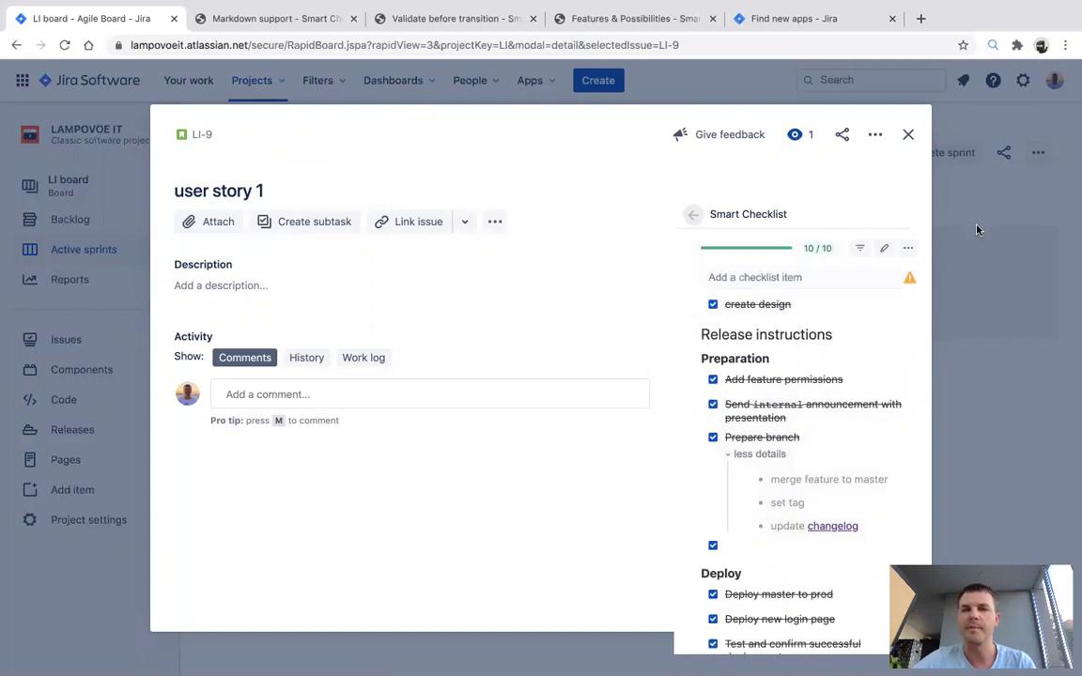
click(977, 230)
drag(541, 266, 840, 274)
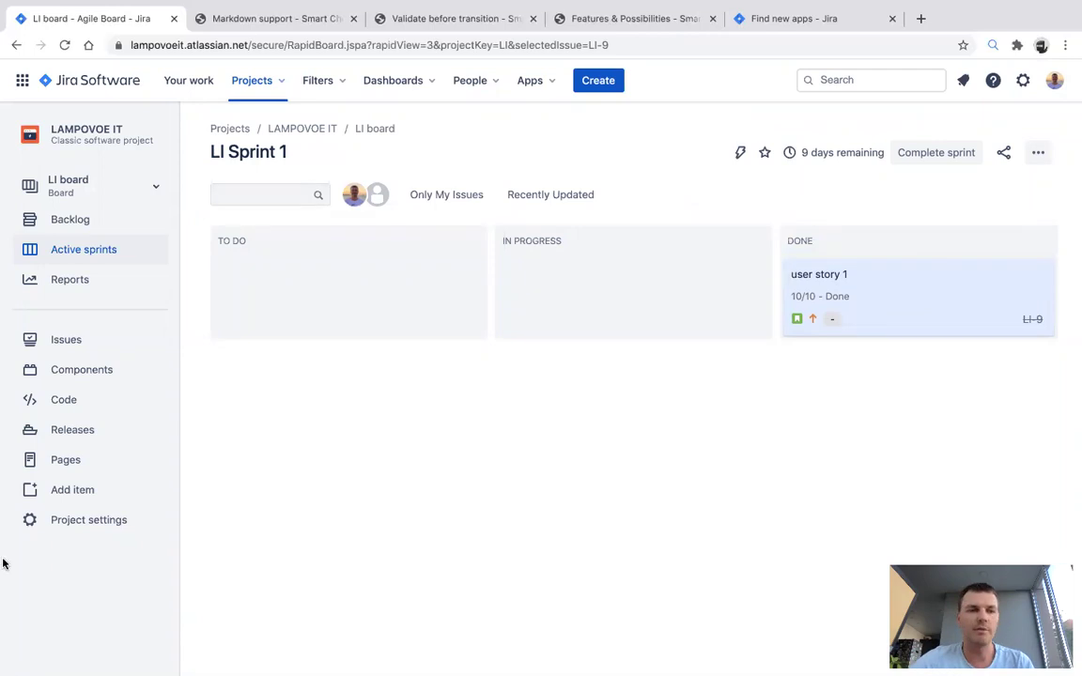
- From the LAMPOVOE IT project settings, open the Software Simplified Workflow for Project LI for editing in diagram view
click(83, 522)
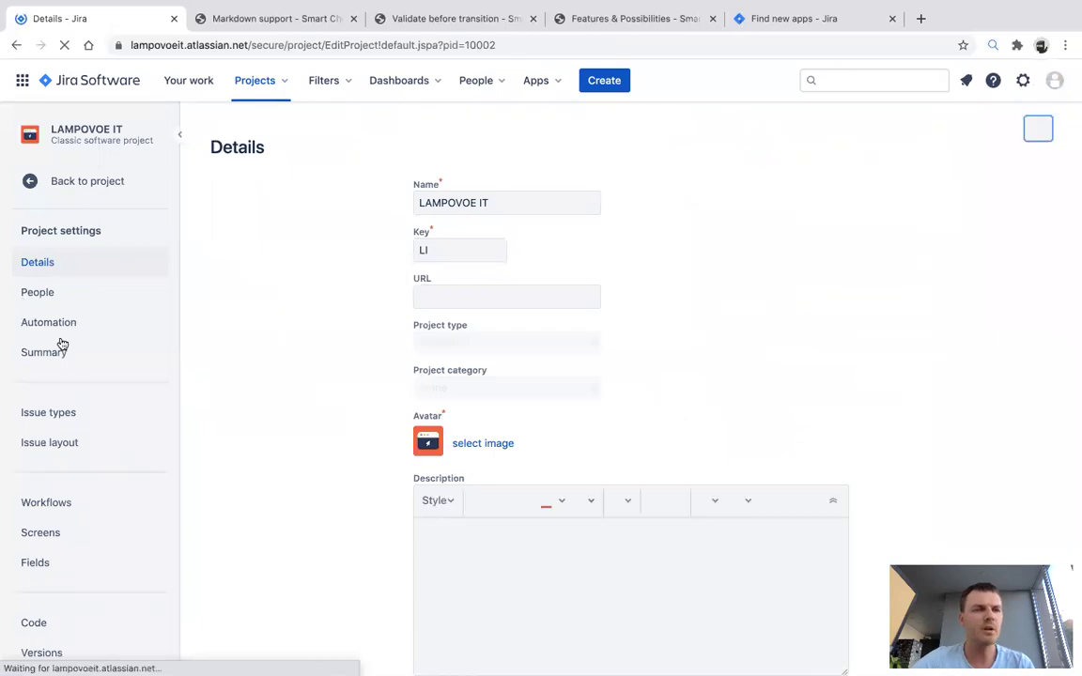
scroll(83, 413, down, 3)
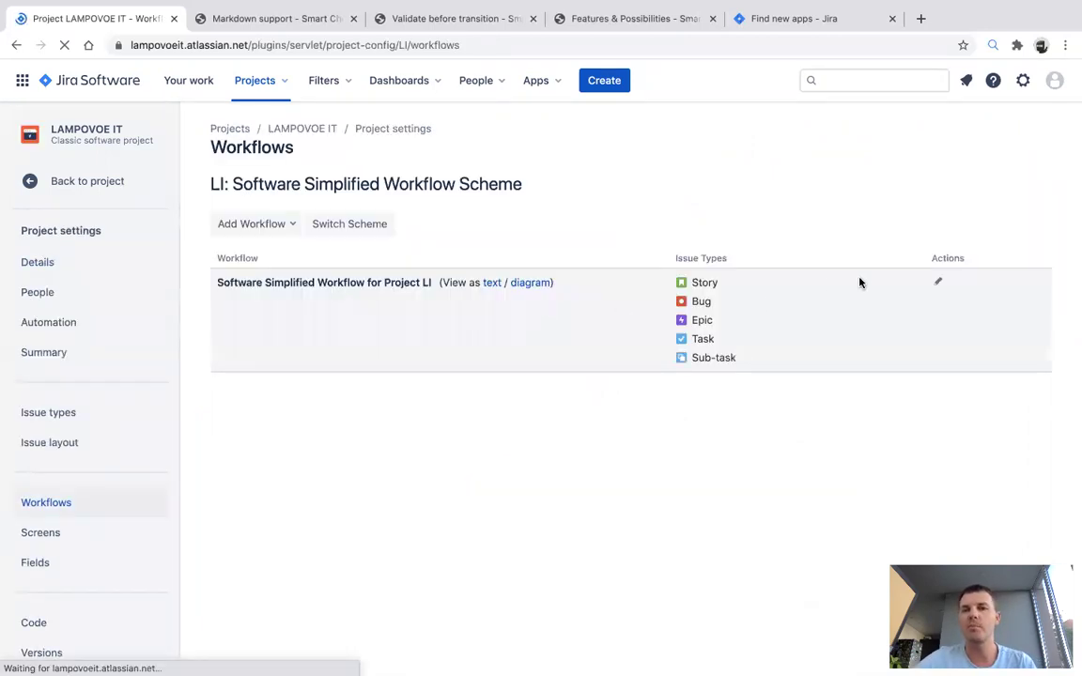
click(938, 284)
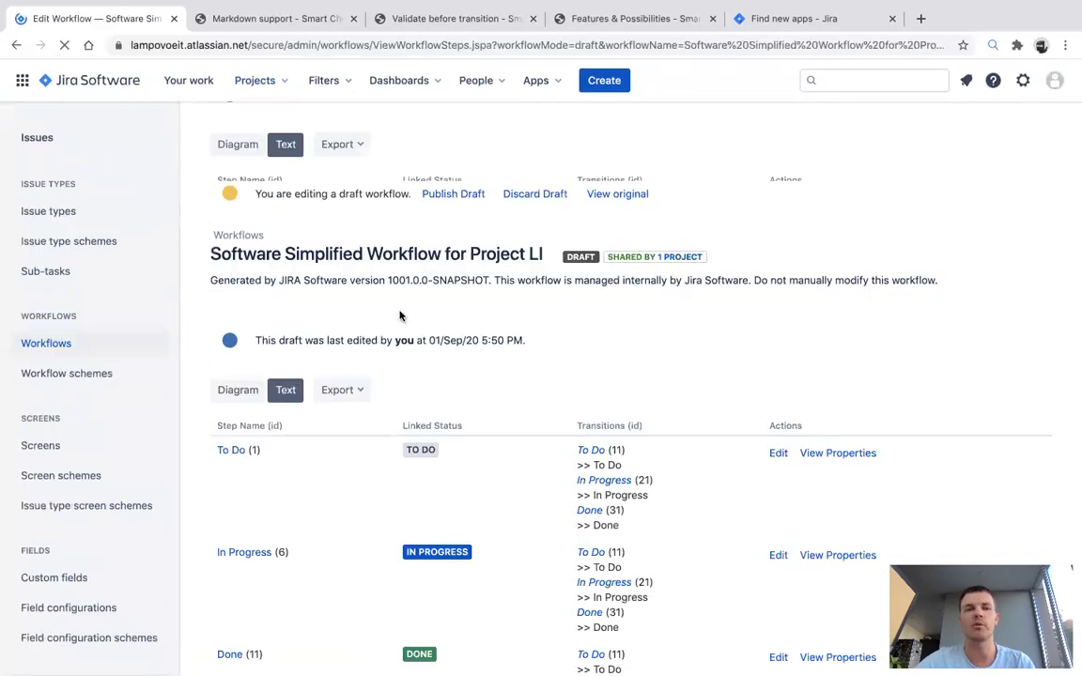
click(239, 177)
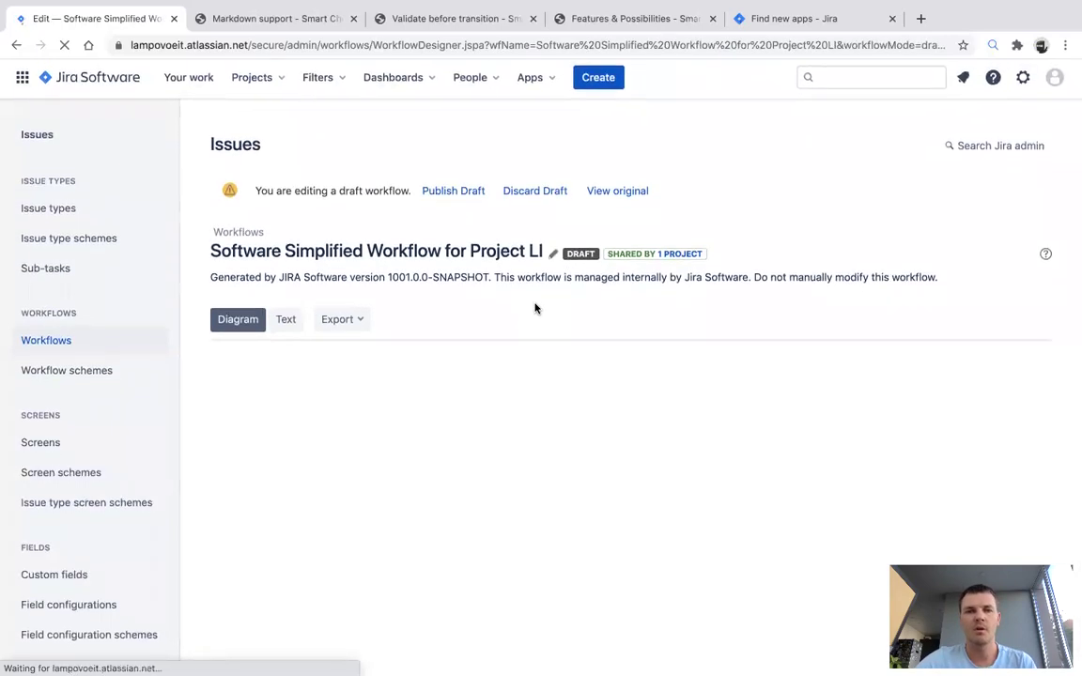
- Start adding a Regular Expression Check validator to the Done transition of the draft workflow
scroll(536, 308, down, 2)
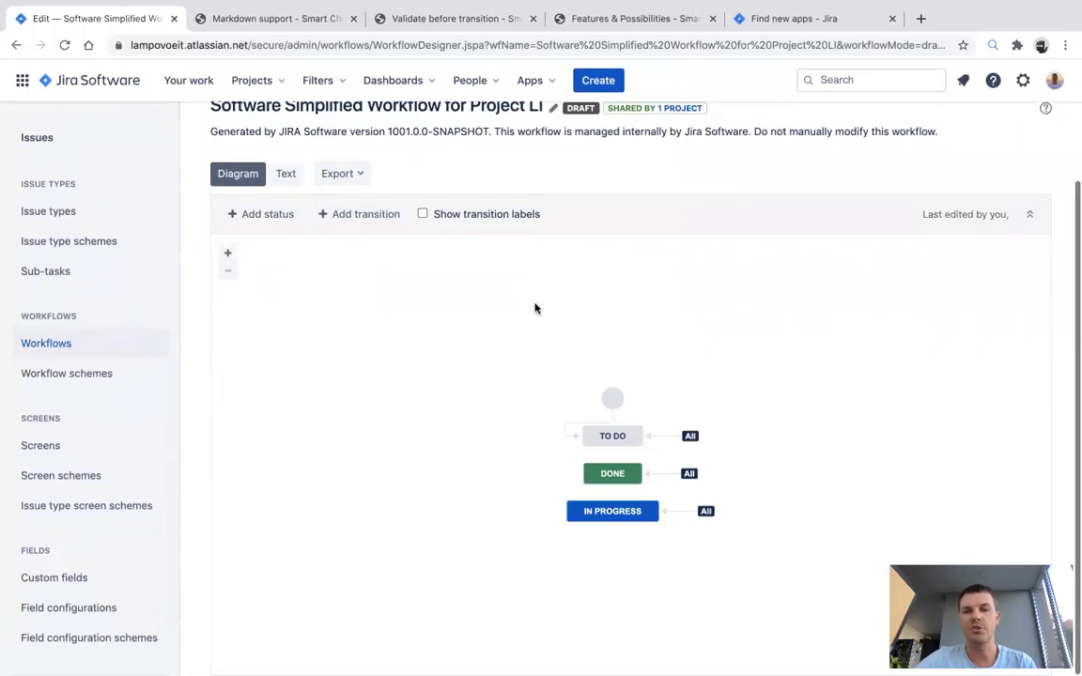
click(669, 475)
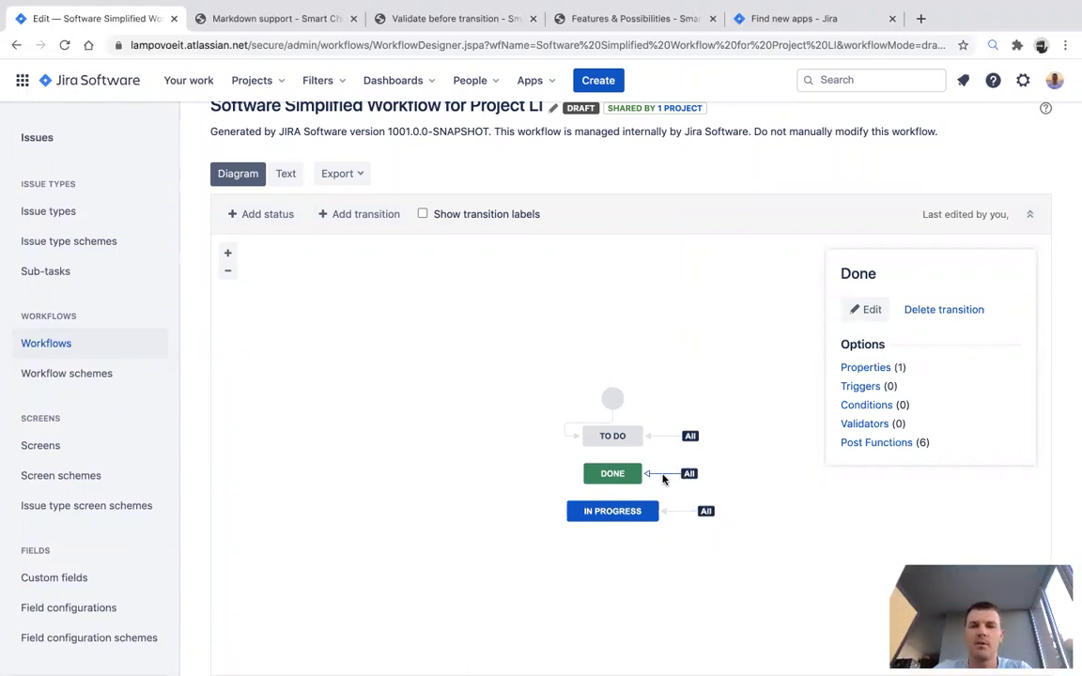
click(862, 423)
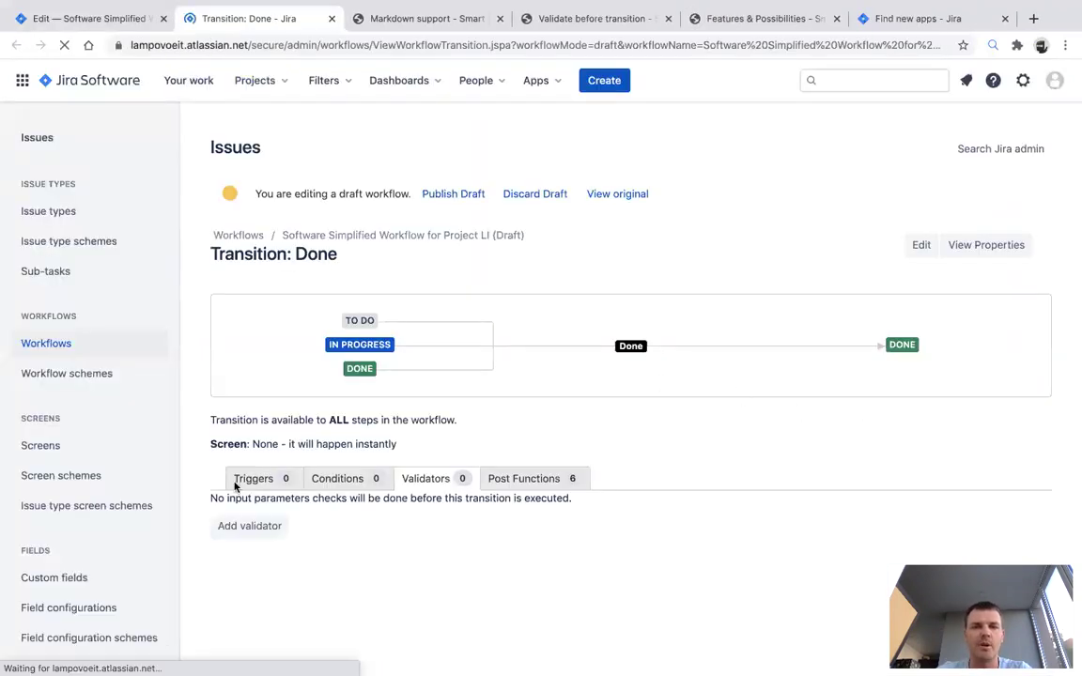
click(261, 532)
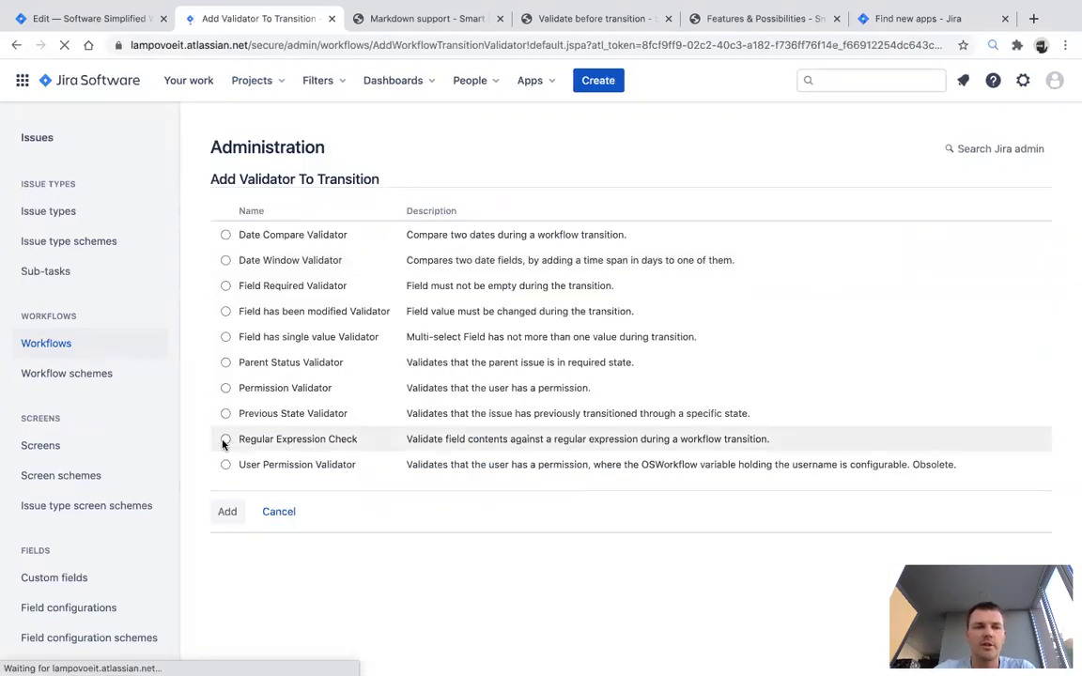
click(226, 512)
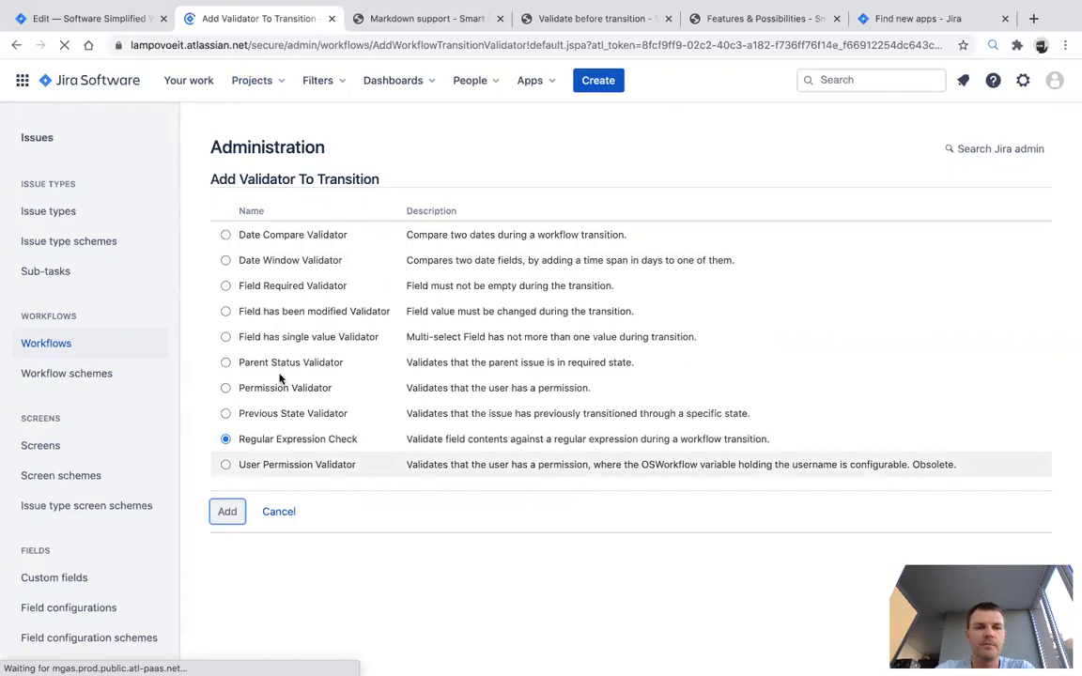
- Copy the documented expression and add the validator with field Smart Checklist Progress and regular expression (^$|.*Done)
click(558, 18)
click(331, 410)
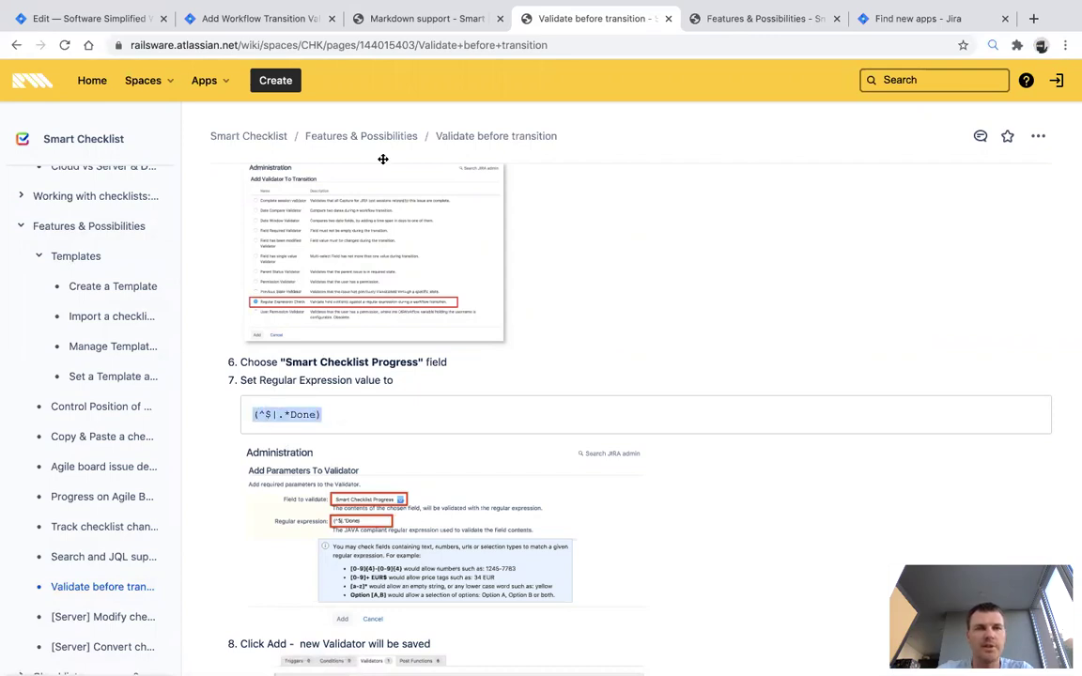
click(394, 19)
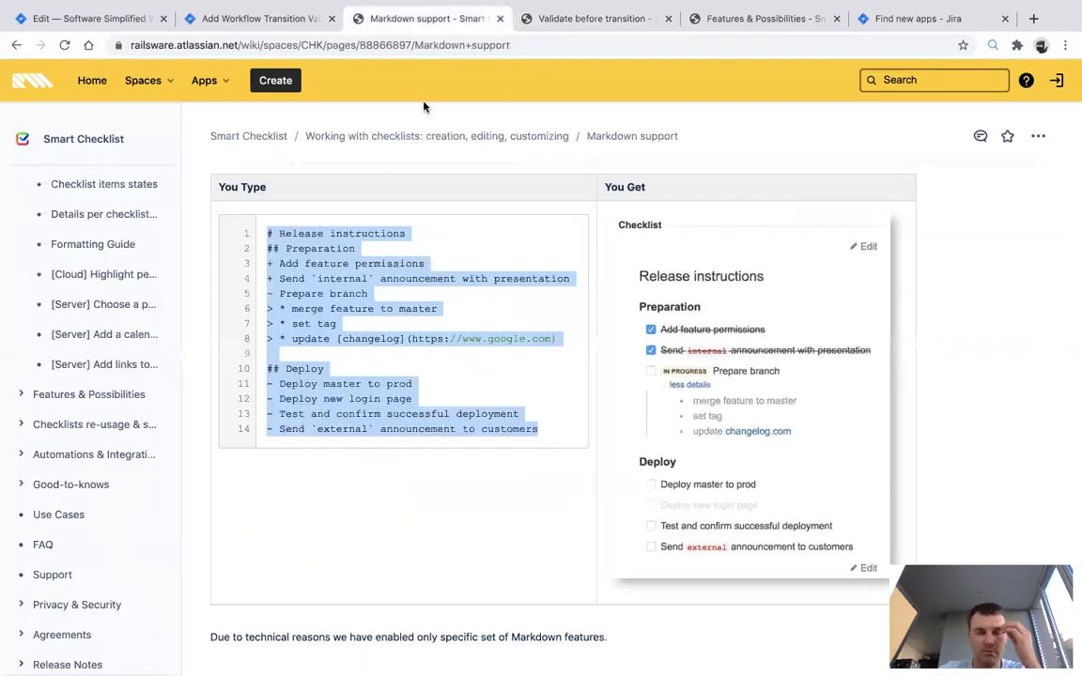
click(265, 21)
click(432, 230)
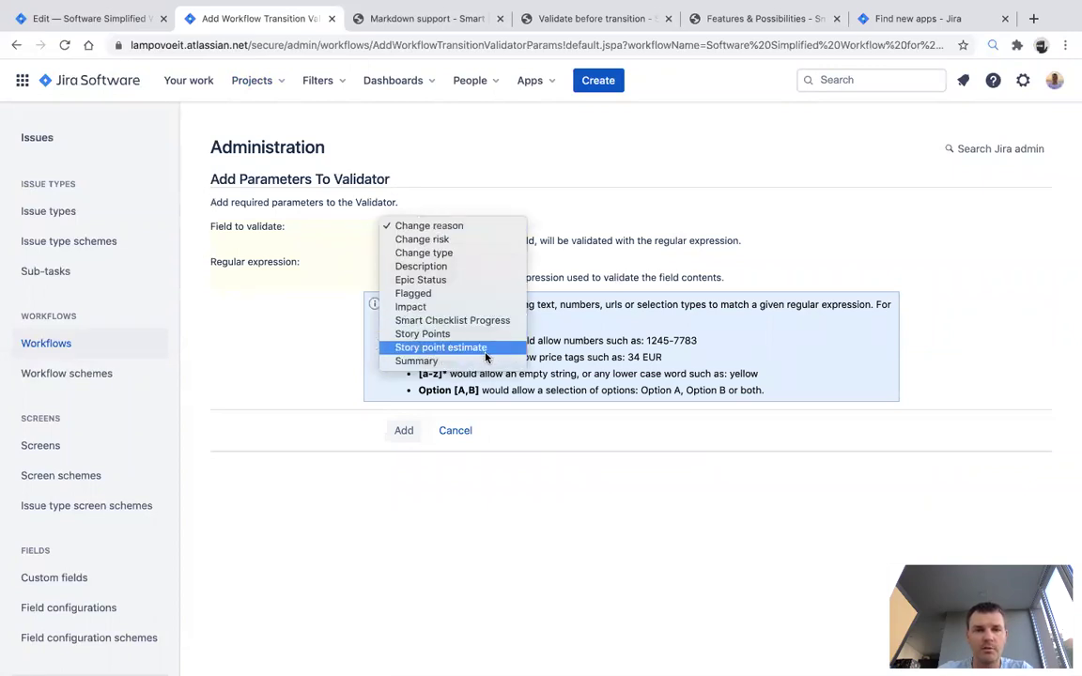
key(Escape)
click(426, 262)
click(441, 292)
click(405, 430)
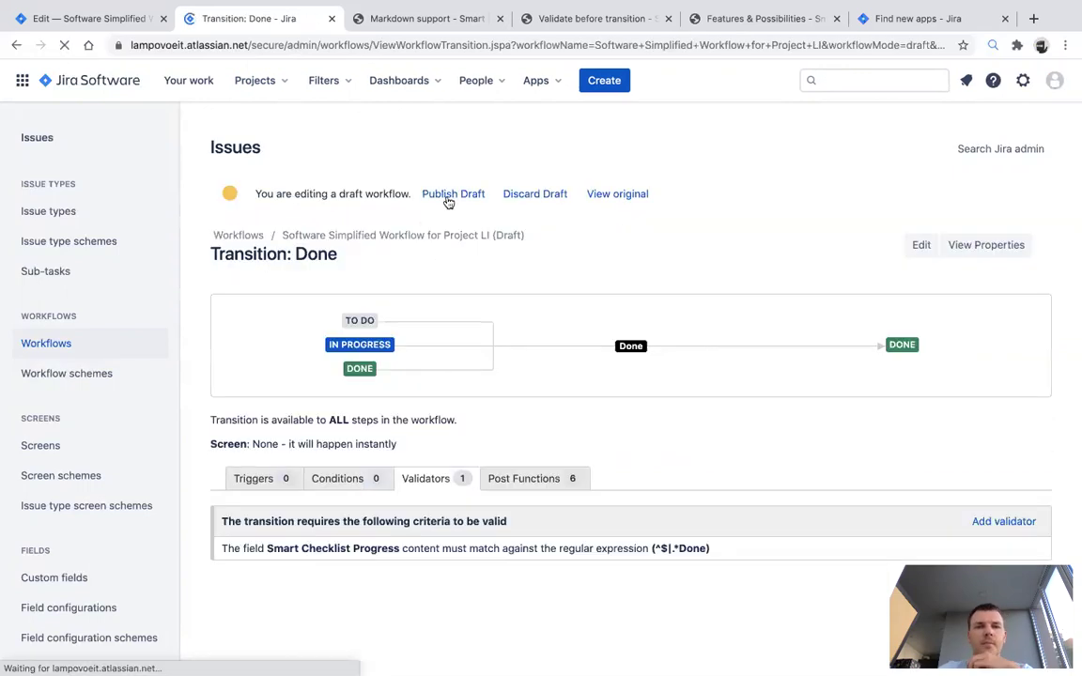
- Publish the draft workflow with the new validator without saving a backup copy
click(452, 195)
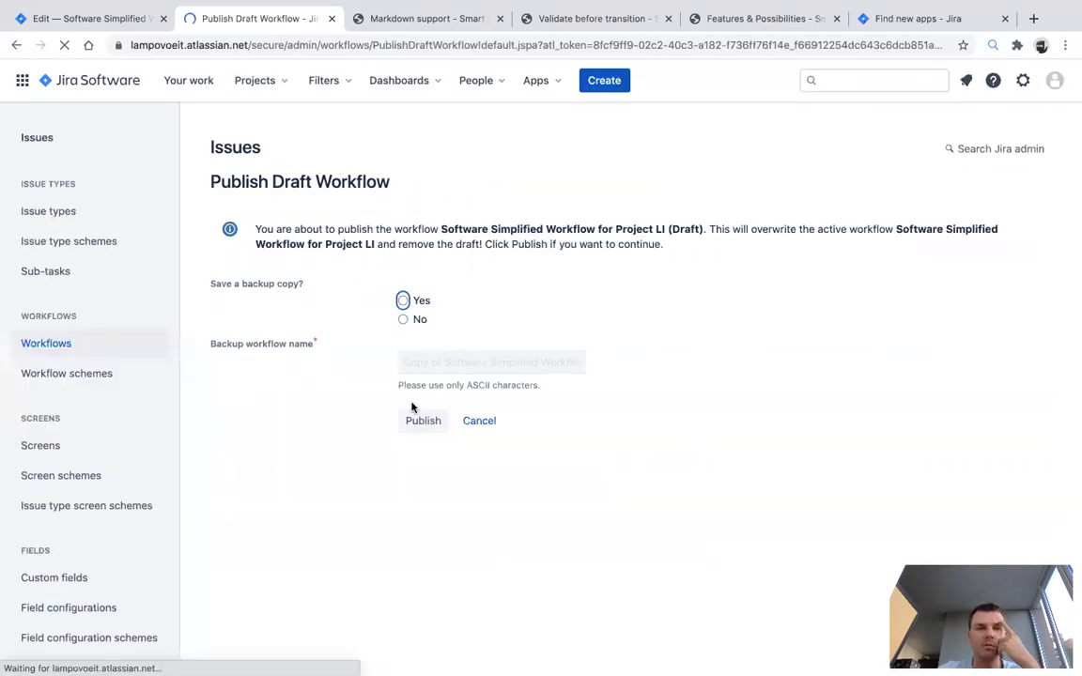
click(404, 320)
click(425, 423)
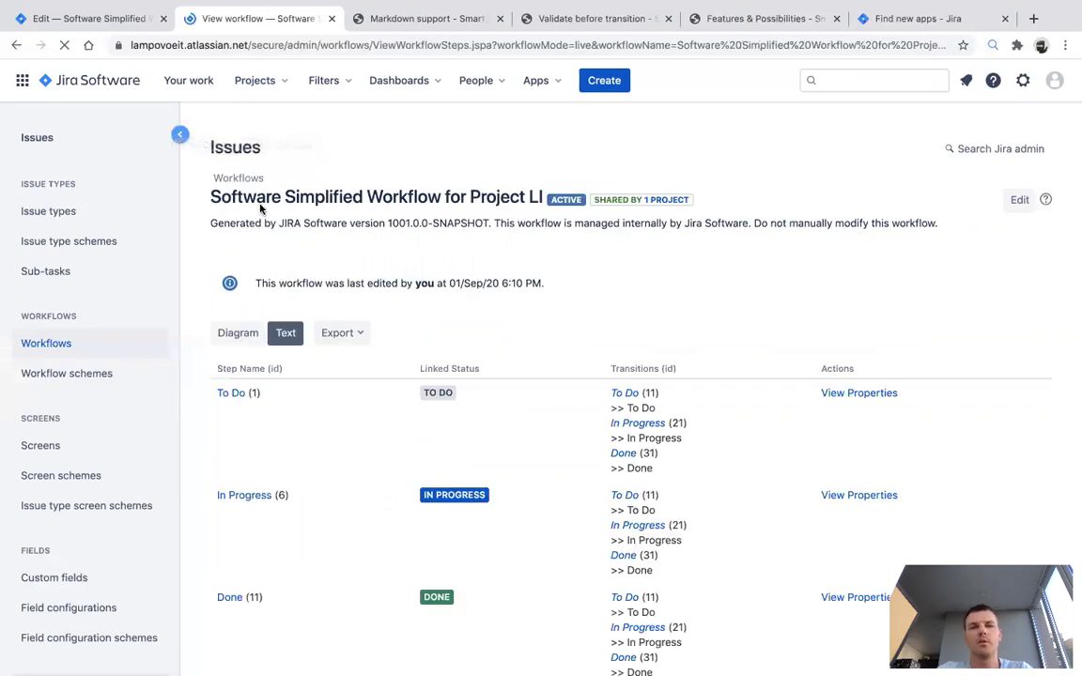
- In the LAMPOVOE IT project's backlog, move user story 2 into LI Sprint 1 and confirm the sprint scope change
click(74, 22)
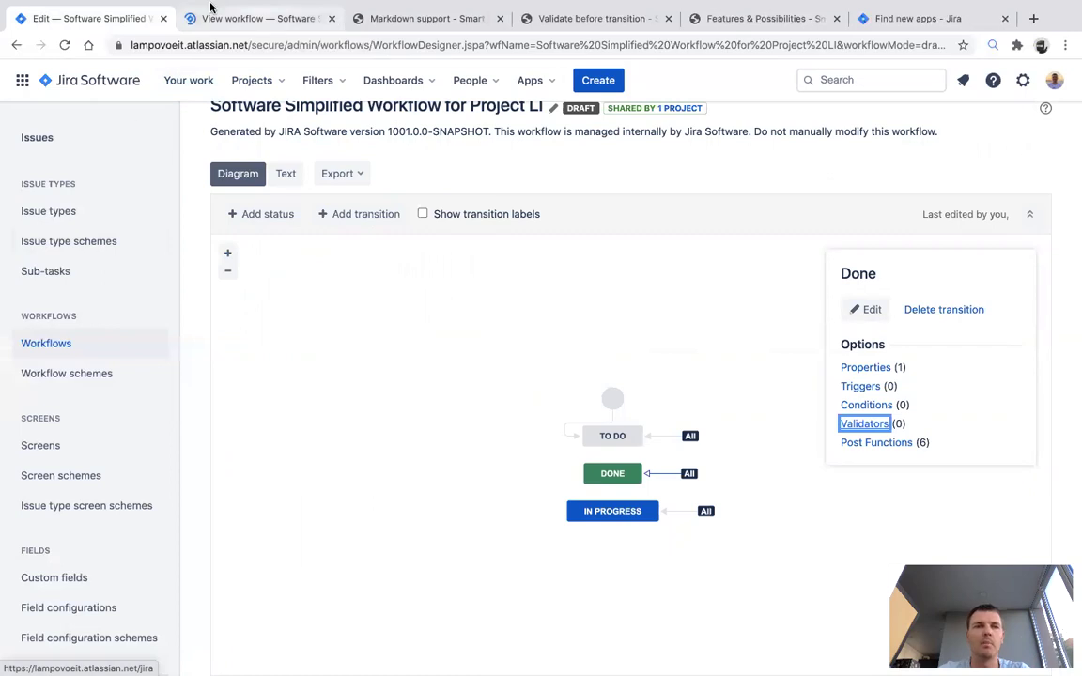
click(266, 20)
click(79, 18)
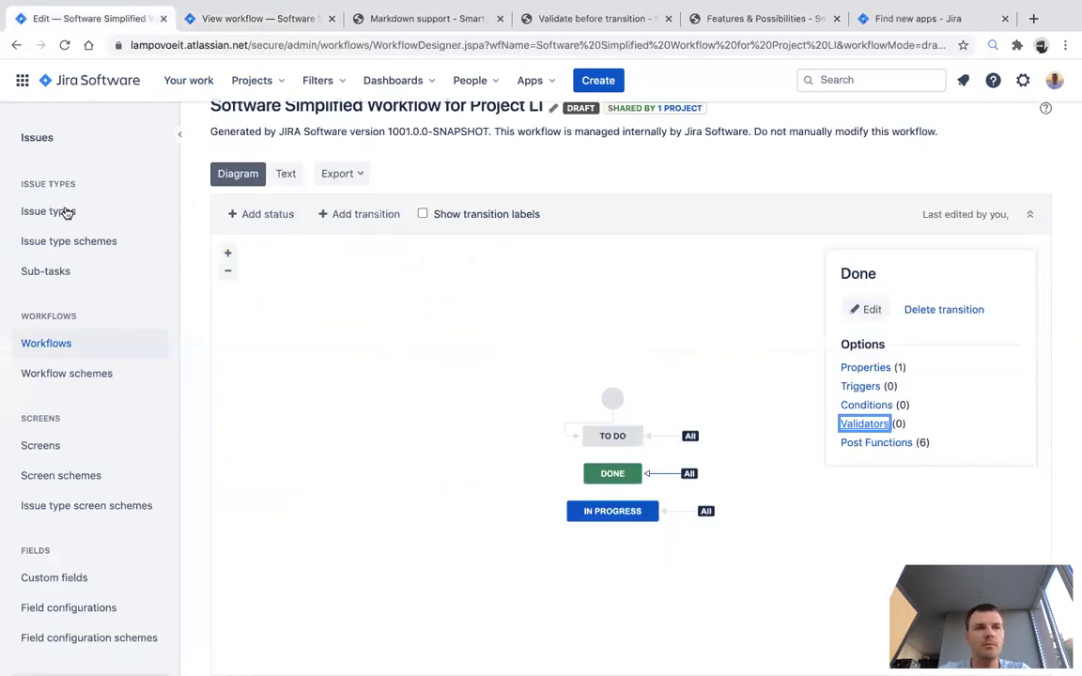
click(278, 83)
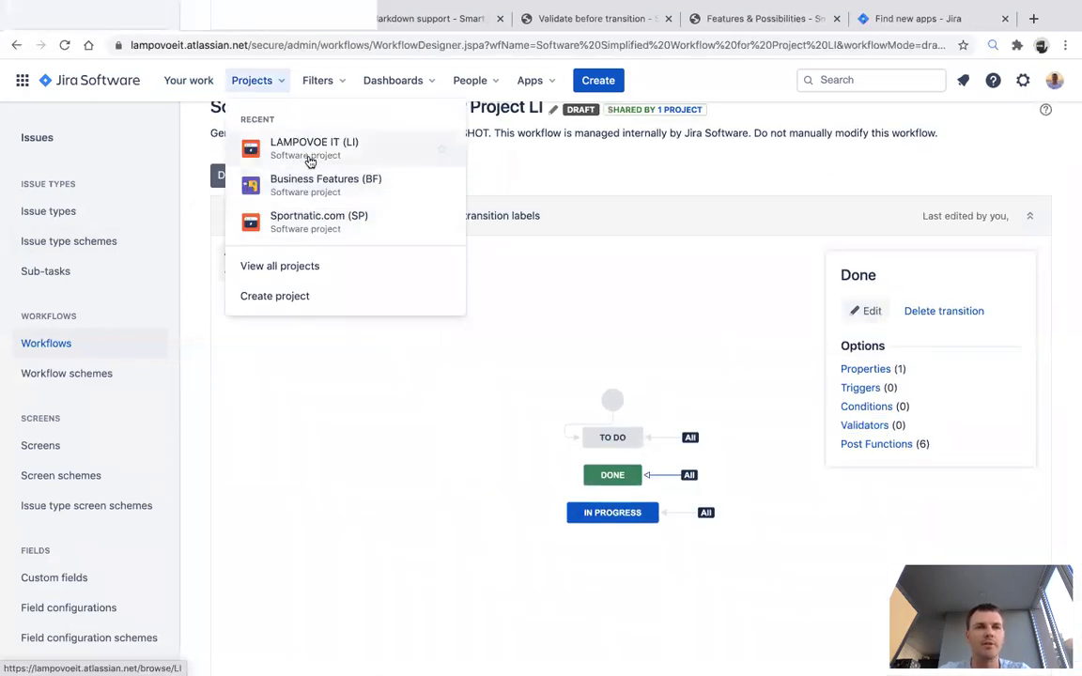
click(308, 158)
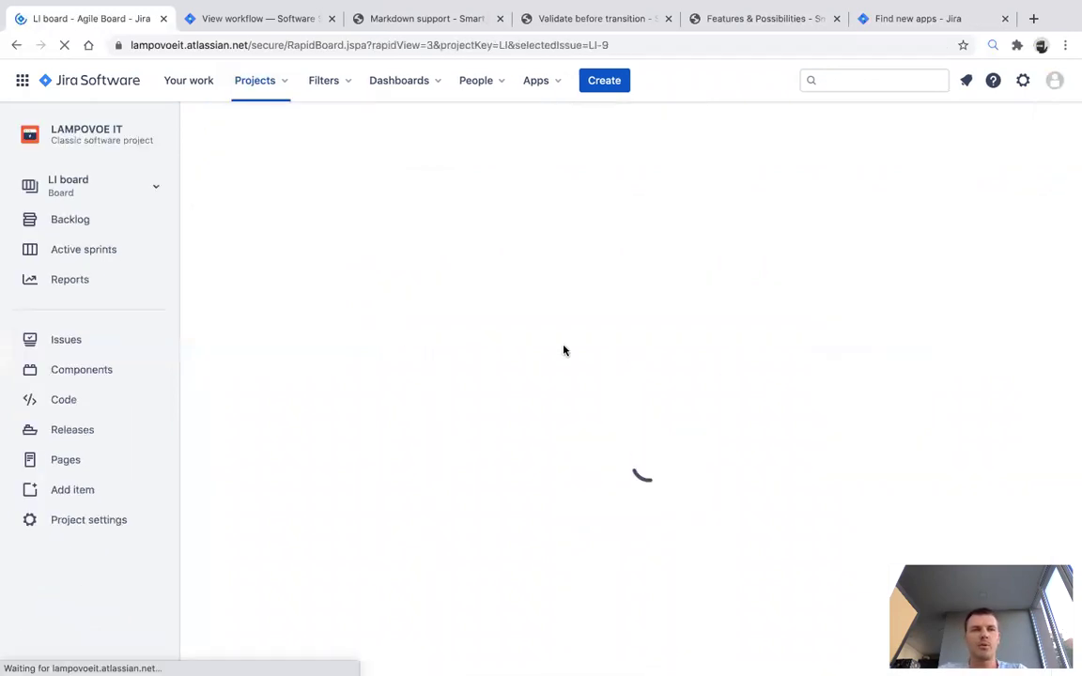
click(81, 223)
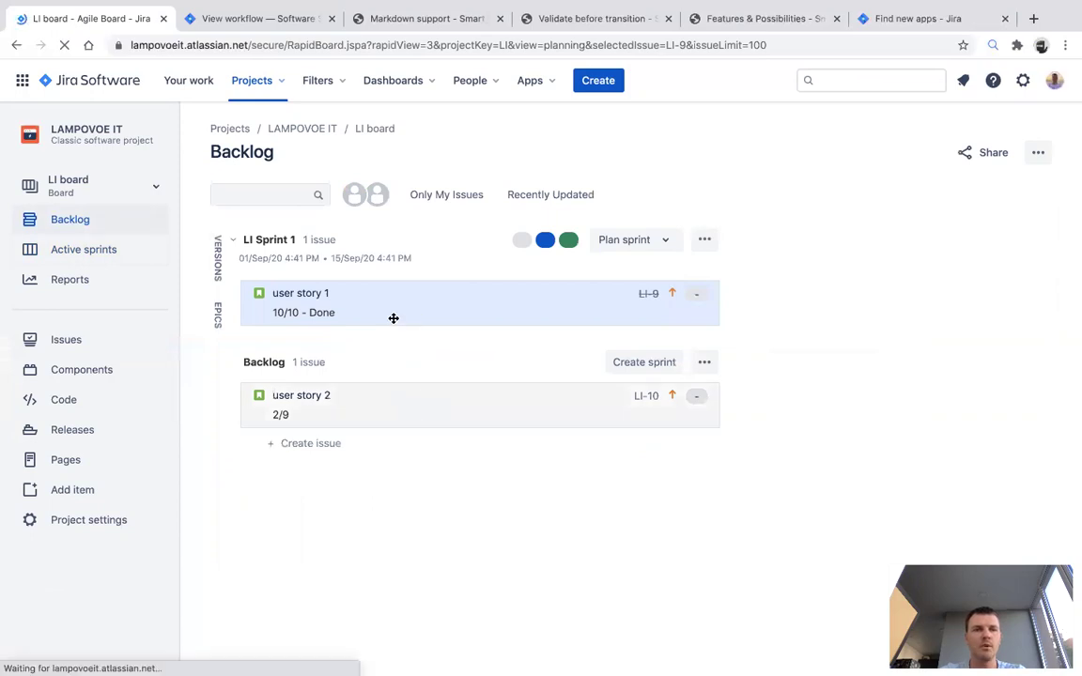
drag(427, 394, 441, 319)
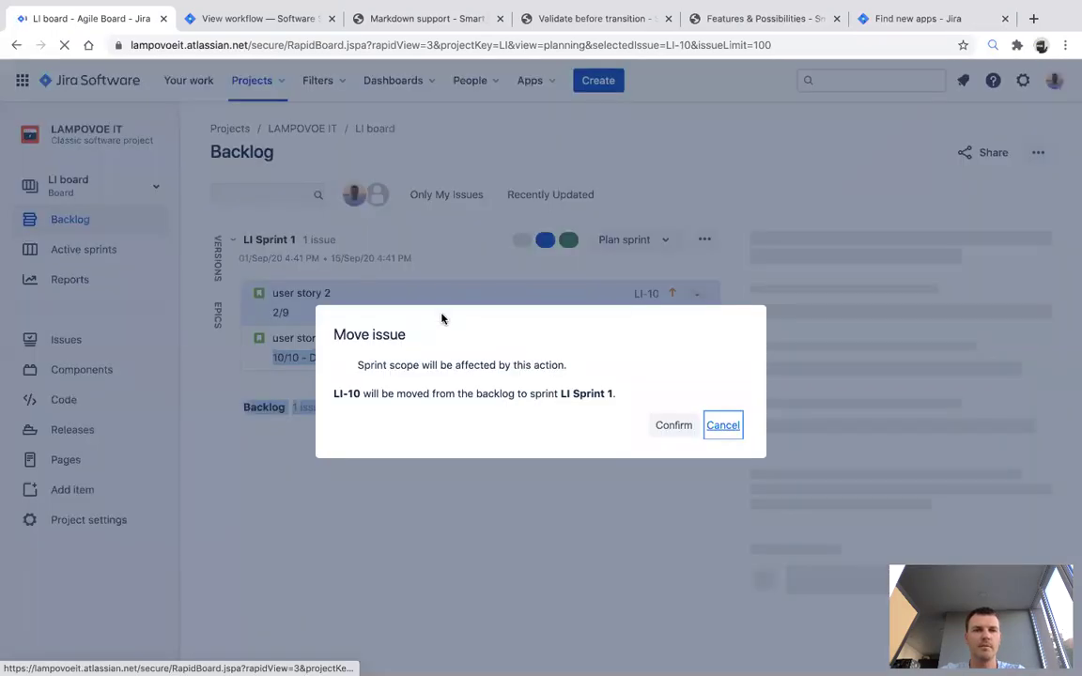
click(676, 428)
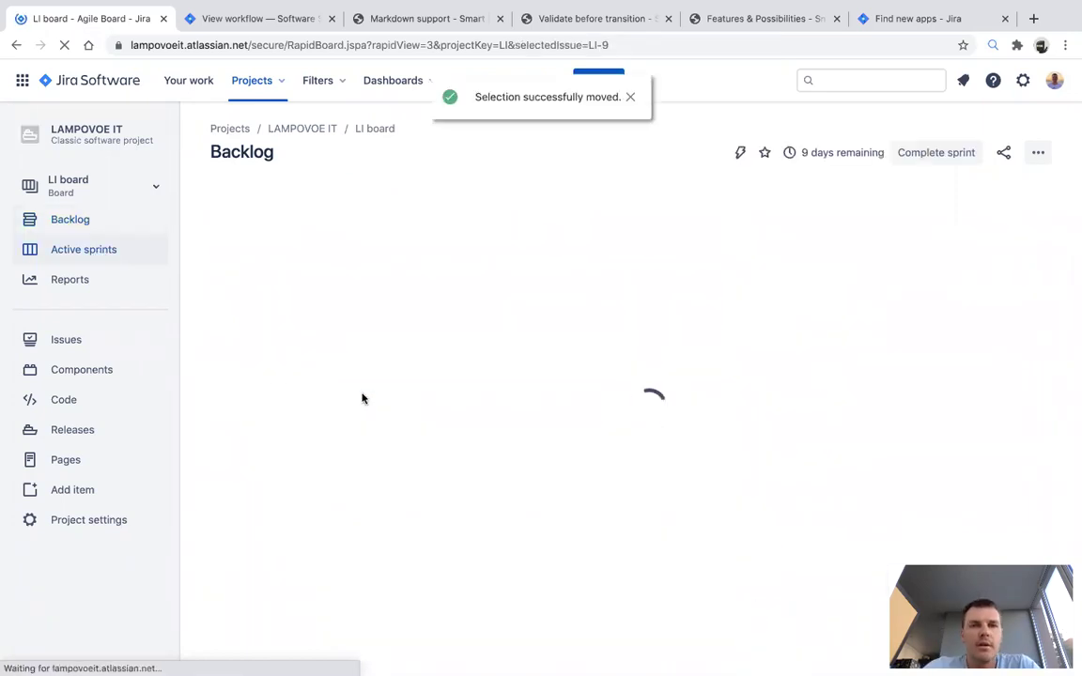
- Try to move user story 2 to Done on the LI Sprint 1 board
drag(370, 292, 840, 283)
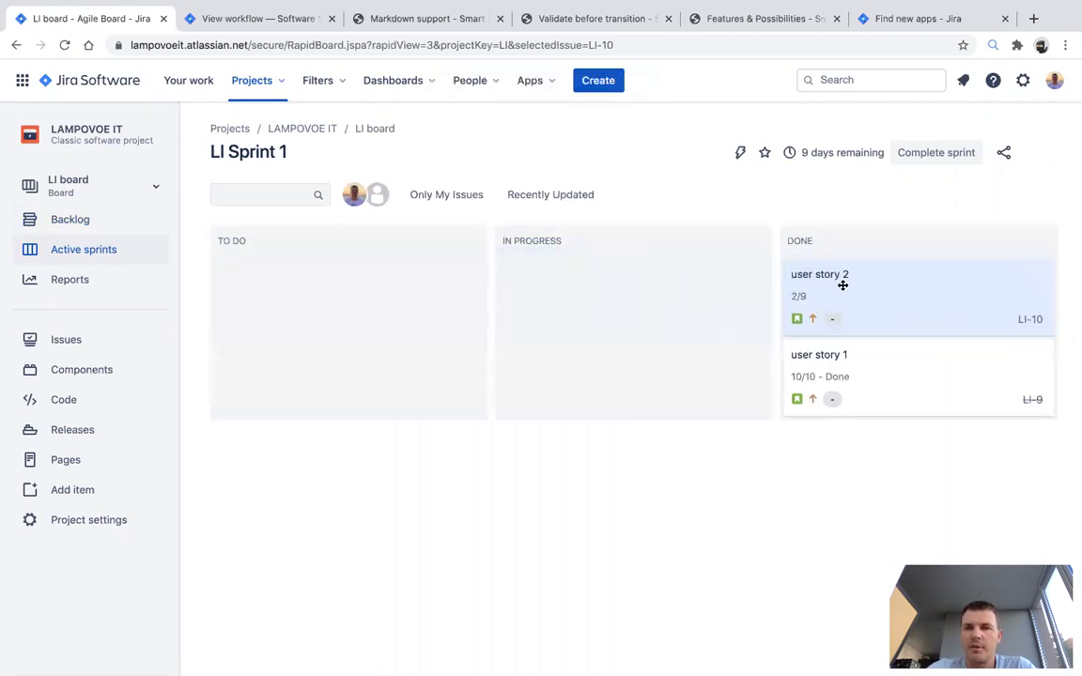
click(708, 97)
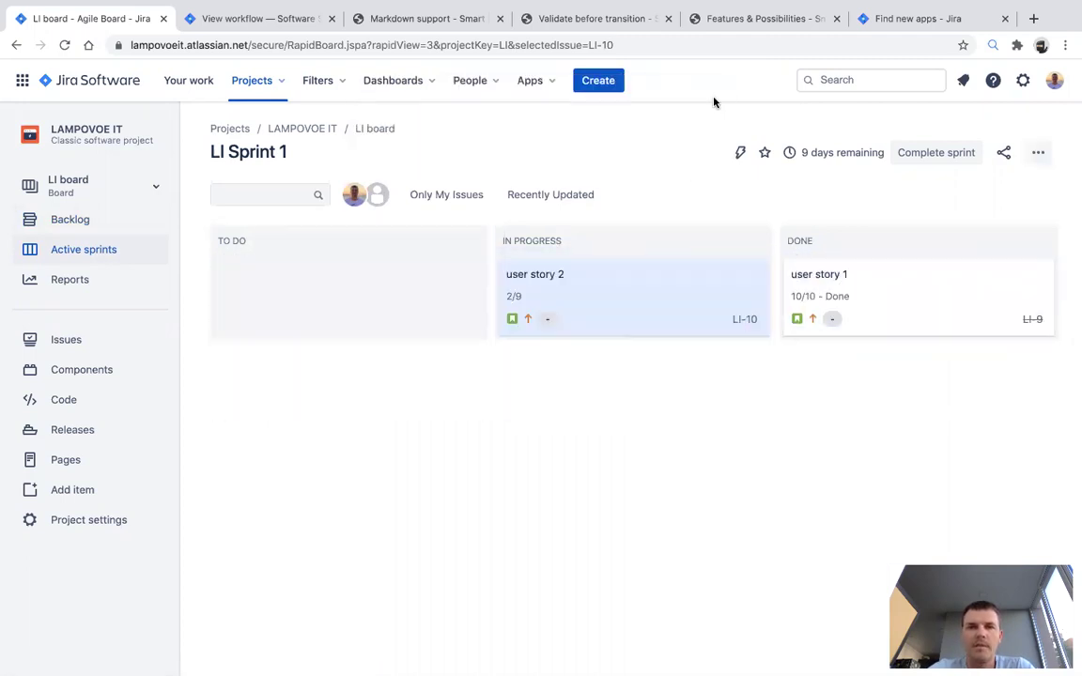
- Reopen the Software Simplified Workflow for Project LI for editing in diagram view
click(270, 20)
click(235, 333)
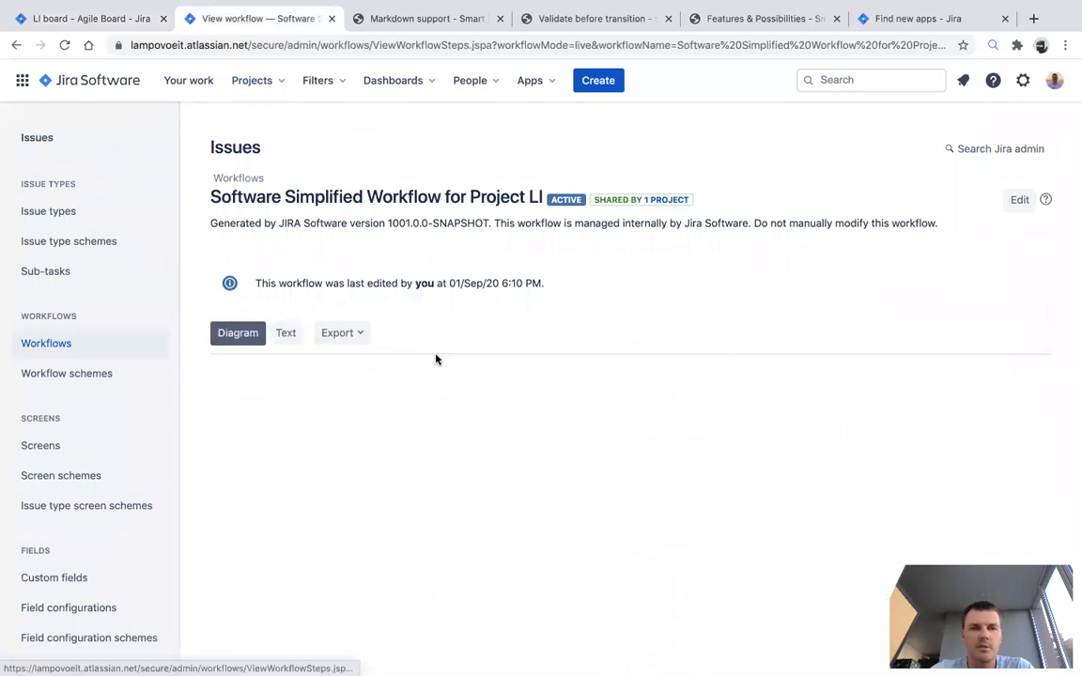
scroll(533, 355, down, 3)
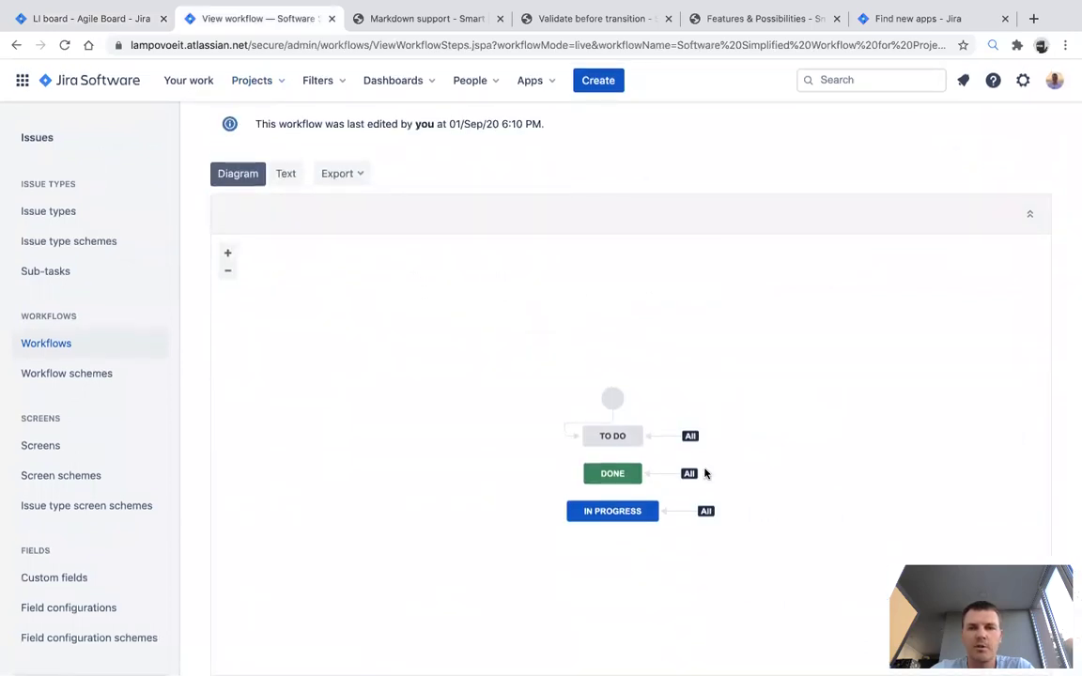
scroll(994, 179, up, 3)
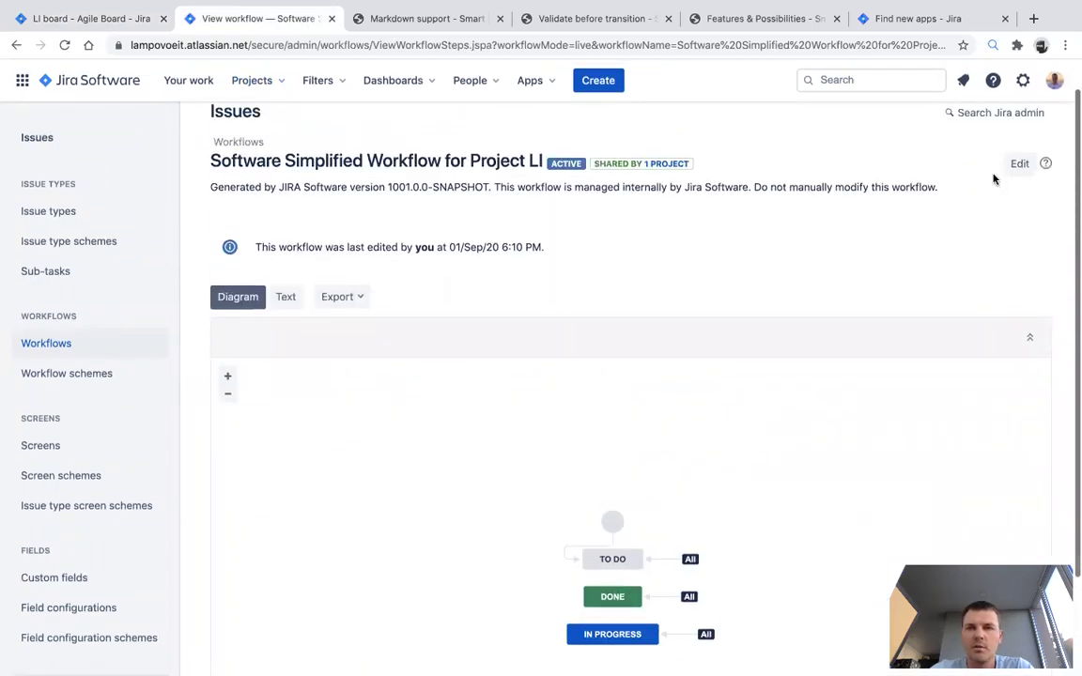
click(1040, 170)
click(428, 20)
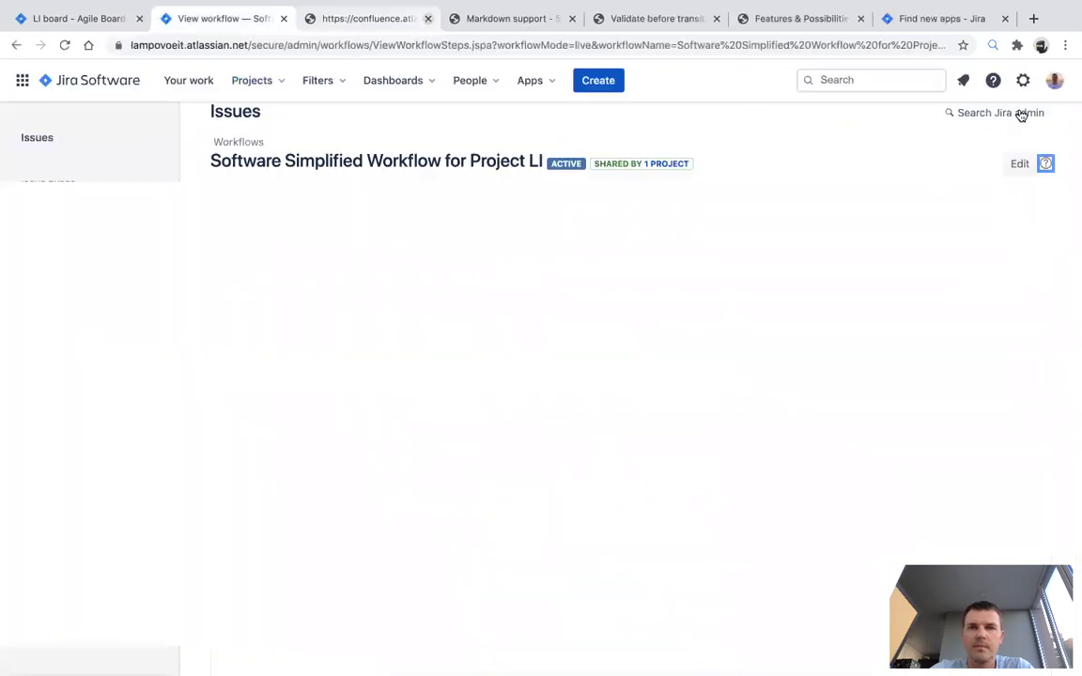
click(1019, 166)
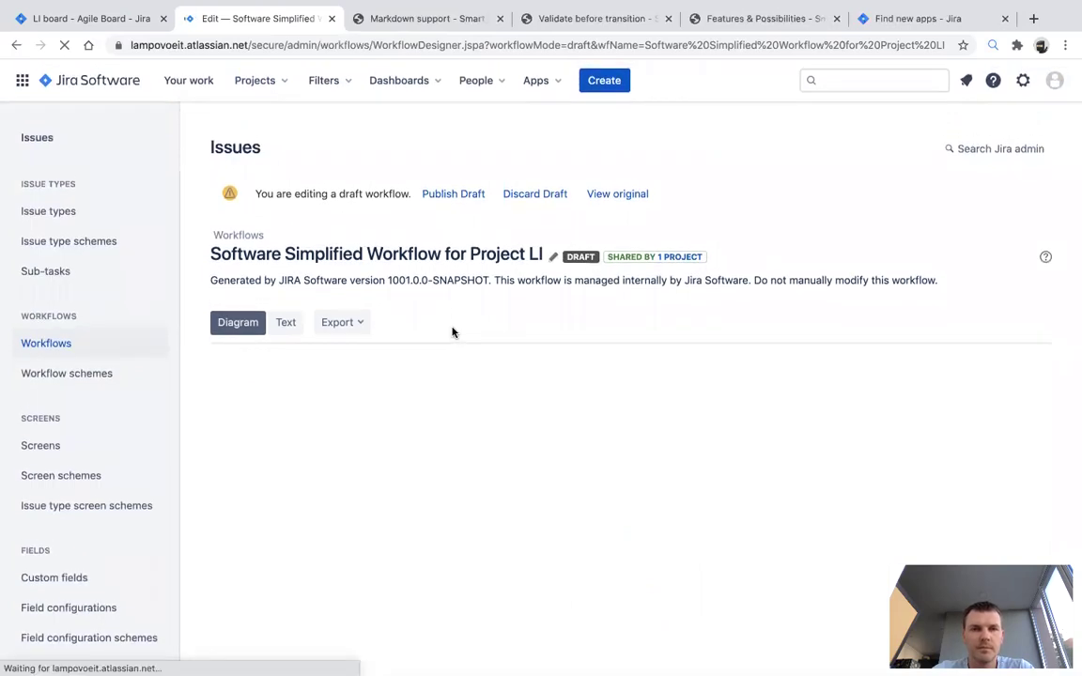
- Delete the Smart Checklist Progress validator from the Done transition and publish the draft workflow without a backup copy
scroll(510, 338, down, 3)
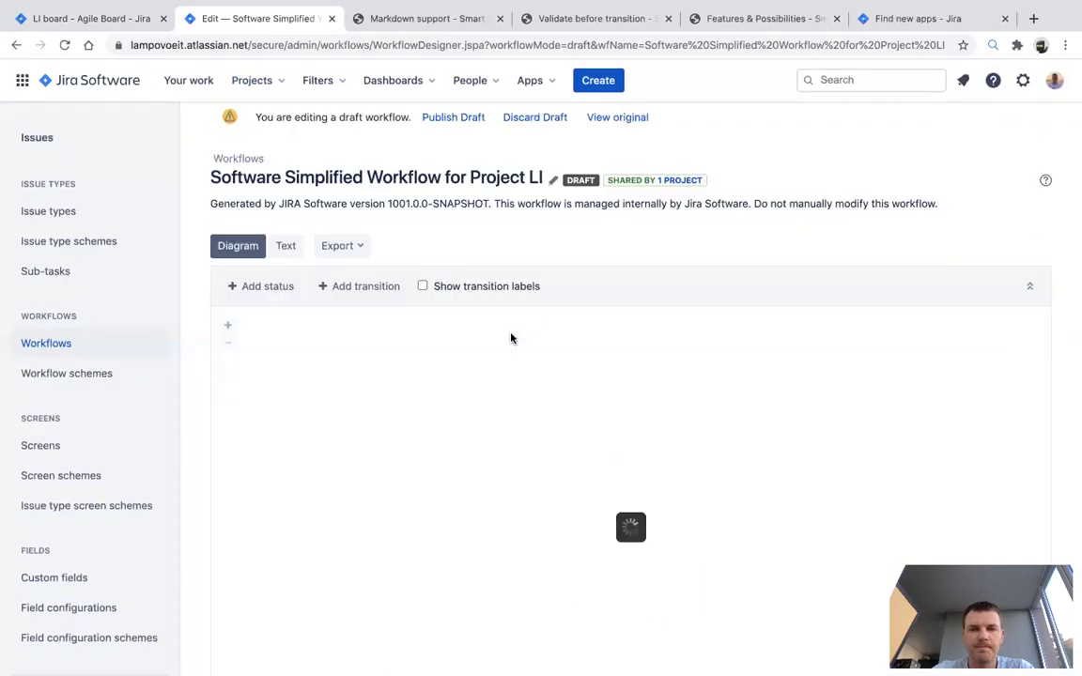
click(689, 471)
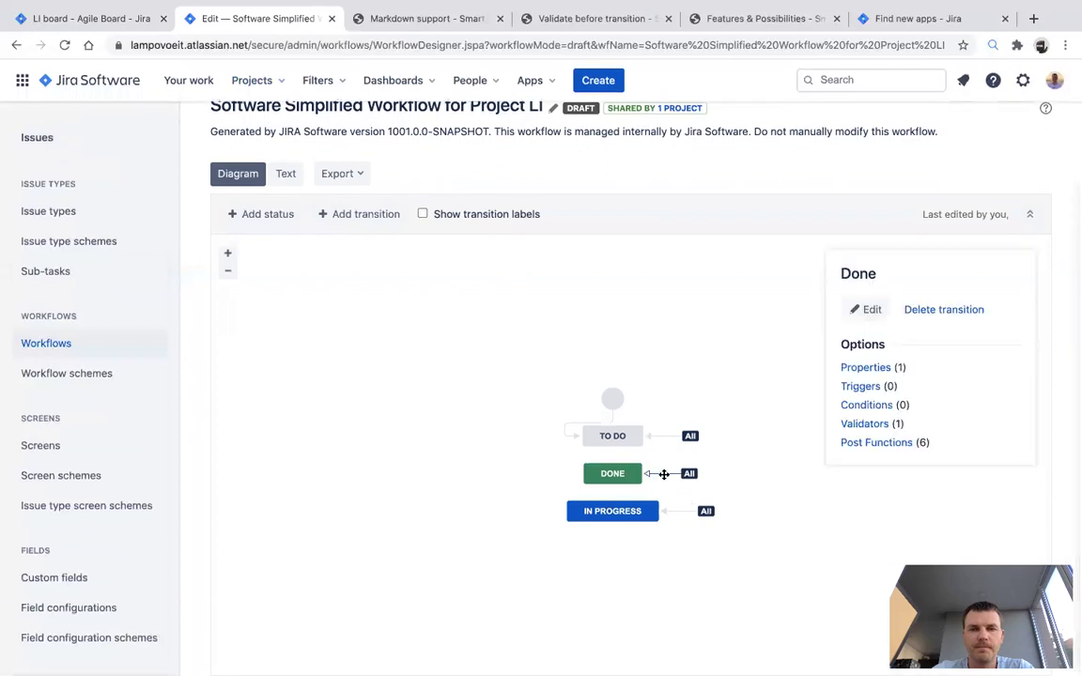
click(866, 424)
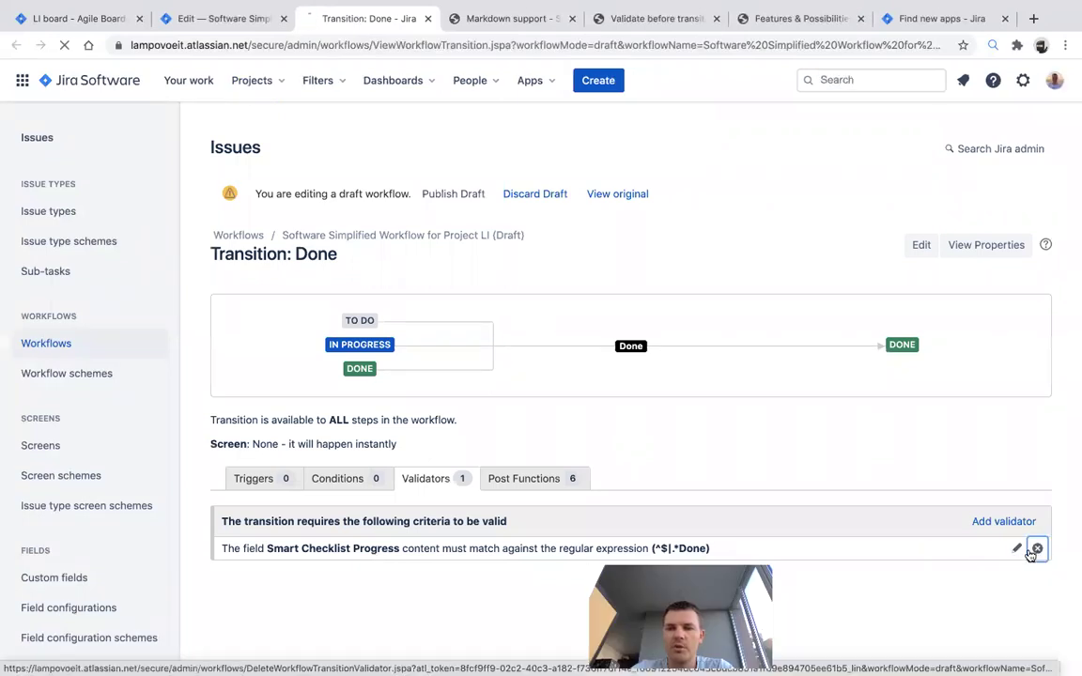
click(1036, 548)
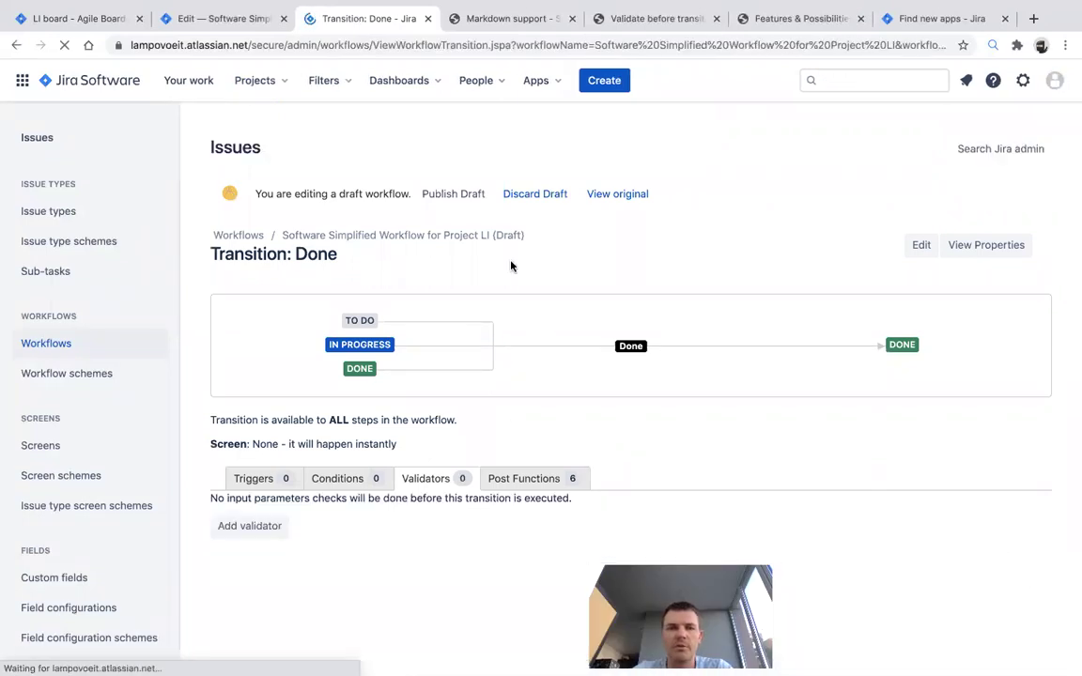
click(454, 194)
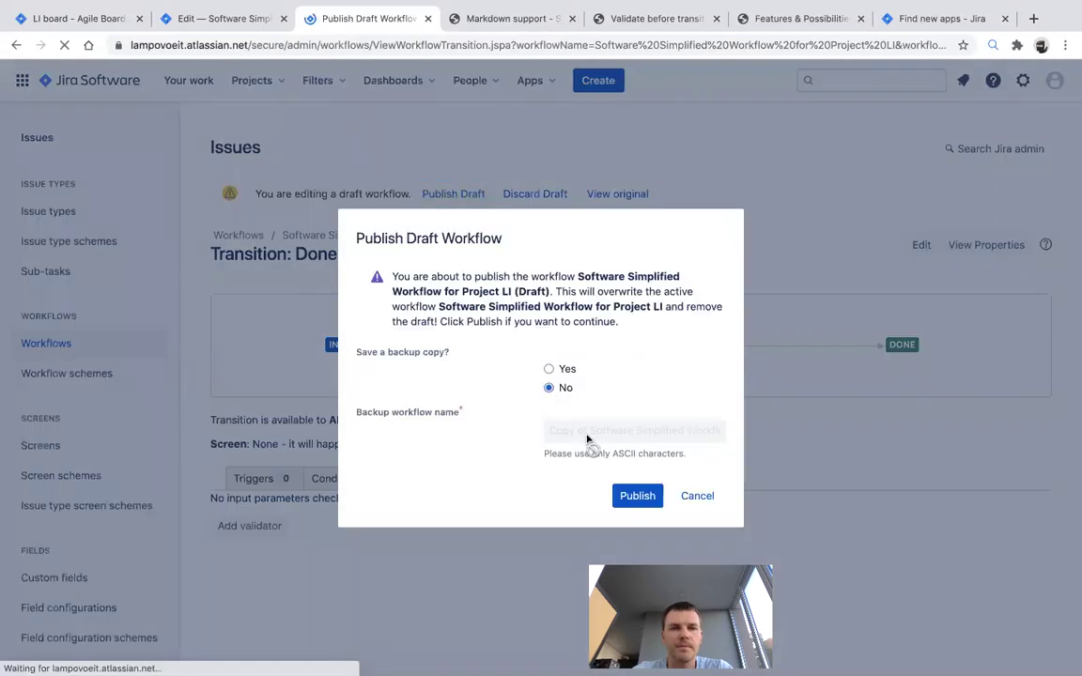
click(636, 495)
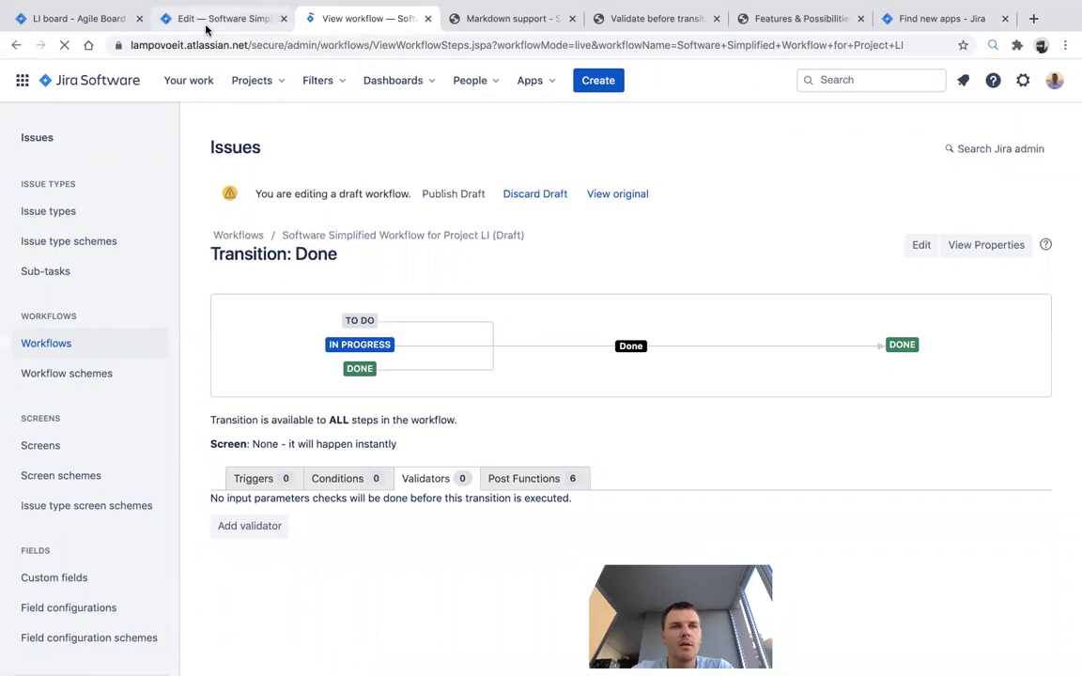
- Move user story 2 from In Progress to Done on the LI Sprint 1 board
click(103, 18)
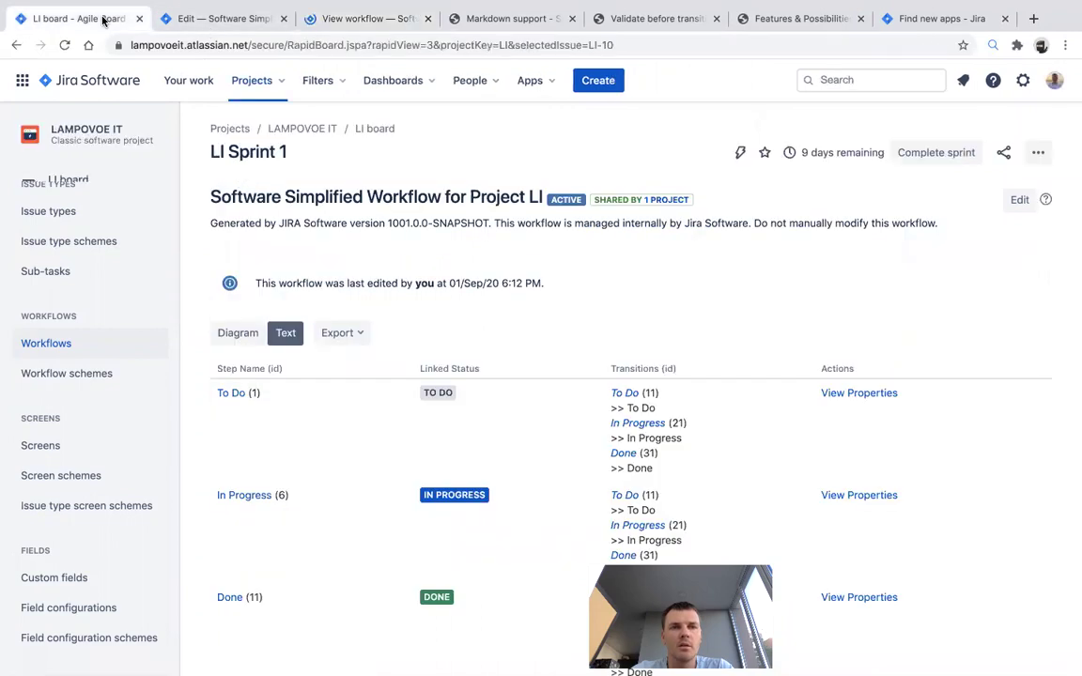
drag(553, 278, 850, 272)
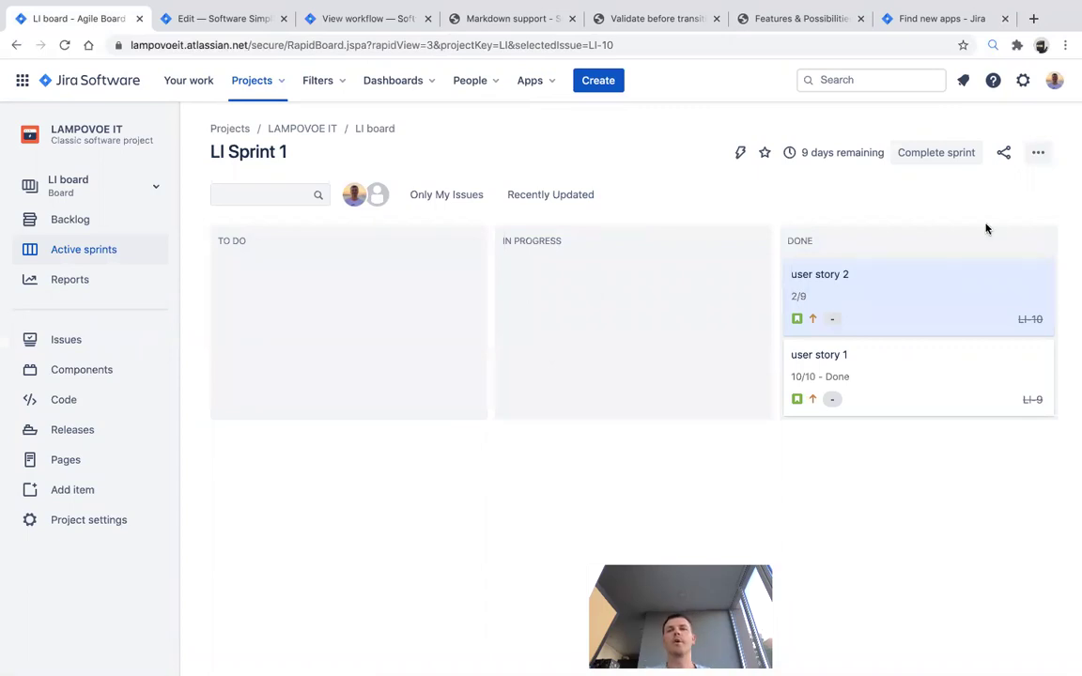